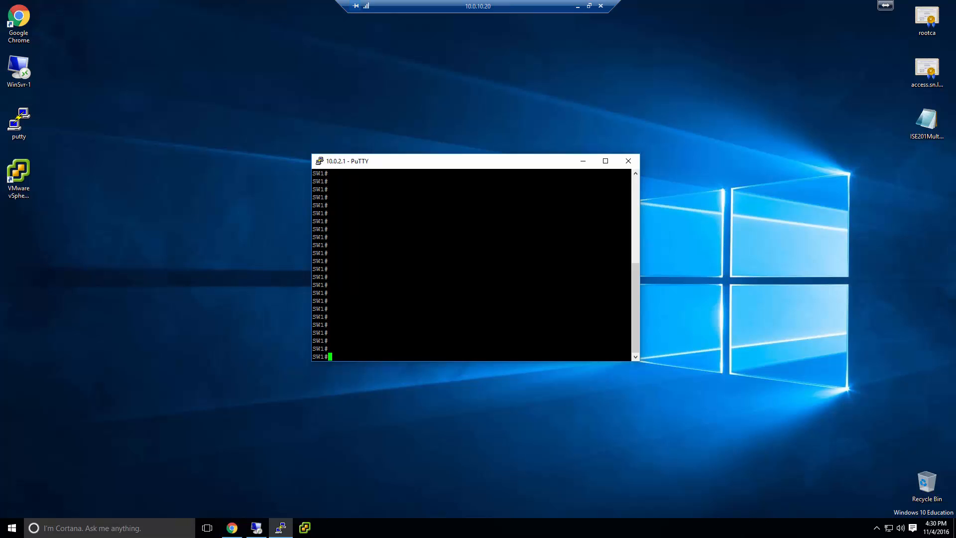
# Show the running config of port FastEthernet1/0/33 on SW1 and highlight its access vlan 3
pyautogui.write('sh run int fa 1/0/33')
pyautogui.press('Return')
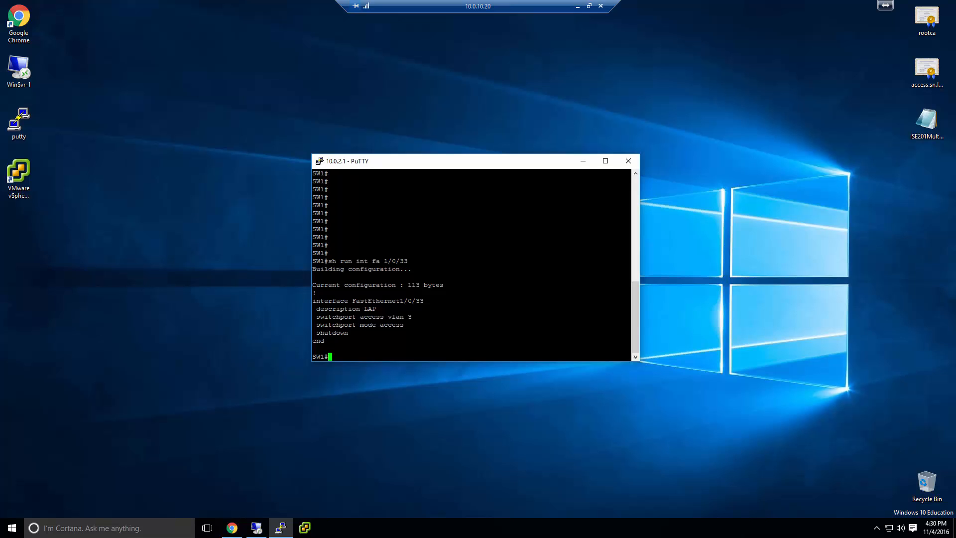
pyautogui.doubleClick(402, 317)
# Display interface Vlan3's status and highlight its address 10.0.3.1/24
pyautogui.write('sh int vlan 3')
pyautogui.press('Return')
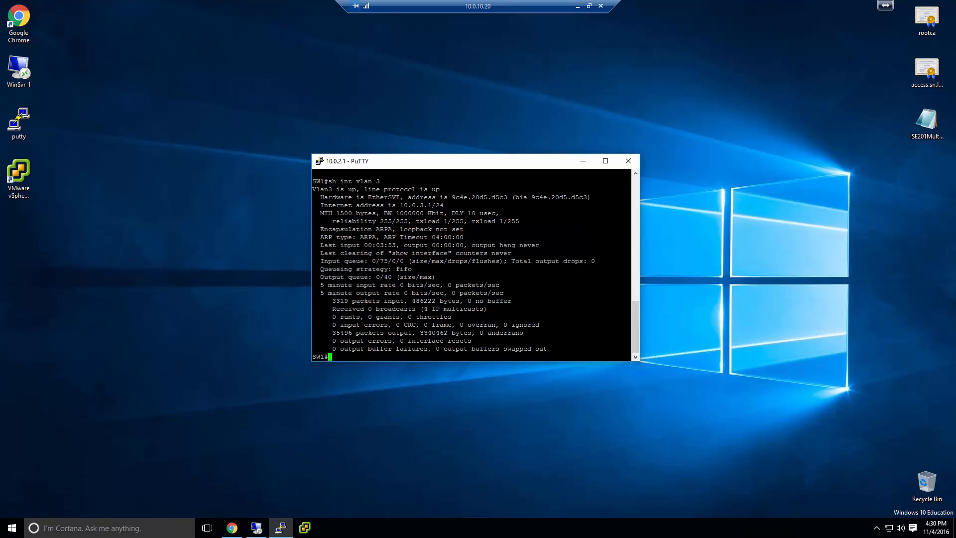
pyautogui.moveTo(397, 205); pyautogui.dragTo(442, 206)
# List the Vlan3 running config and highlight its DHCP helper address 10.0.10.10
pyautogui.press('Return')
pyautogui.press('Return')
pyautogui.write('sh run ')
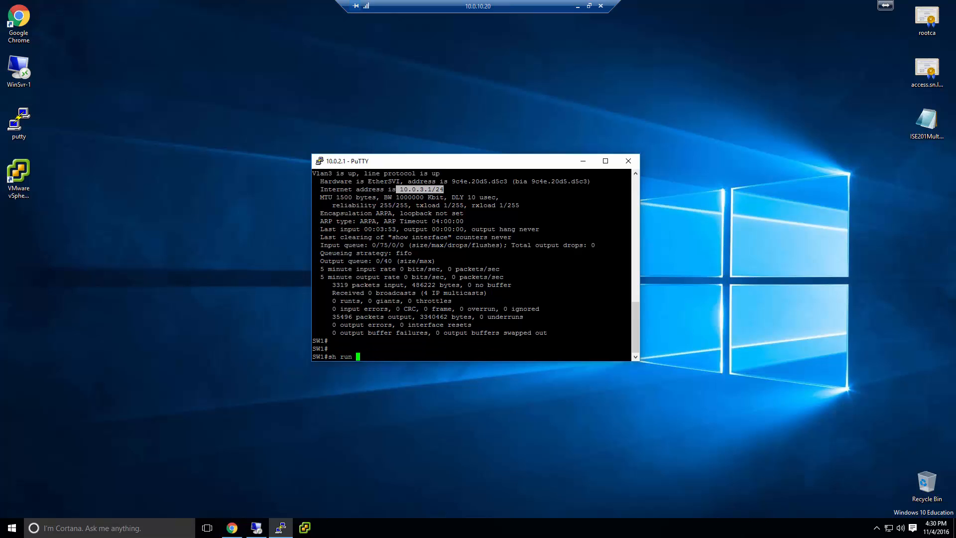
pyautogui.write('int vlan 3')
pyautogui.press('Return')
pyautogui.moveTo(629, 332); pyautogui.dragTo(313, 317)
pyautogui.moveTo(443, 332); pyautogui.dragTo(392, 325)
pyautogui.click(421, 332)
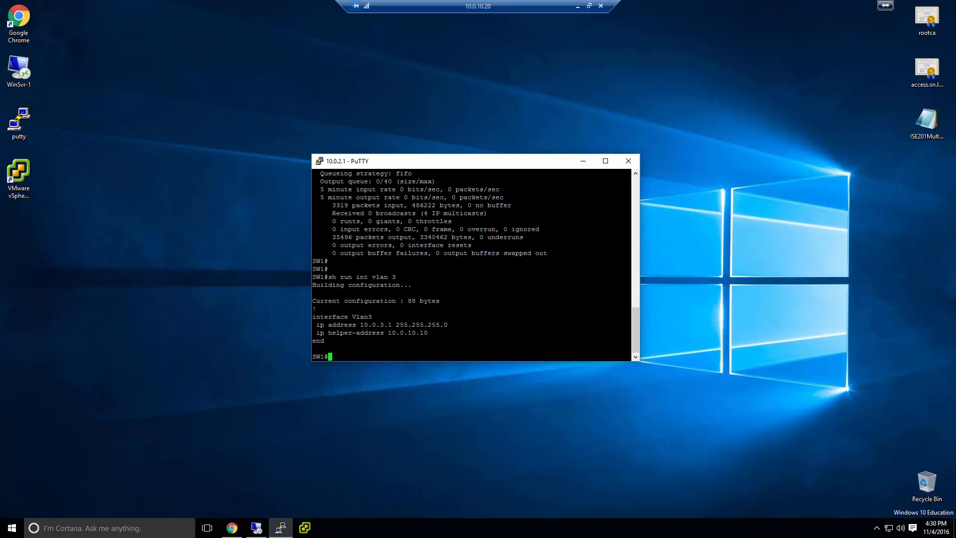
pyautogui.press('Return')
pyautogui.press('Return')
pyautogui.press('Return')
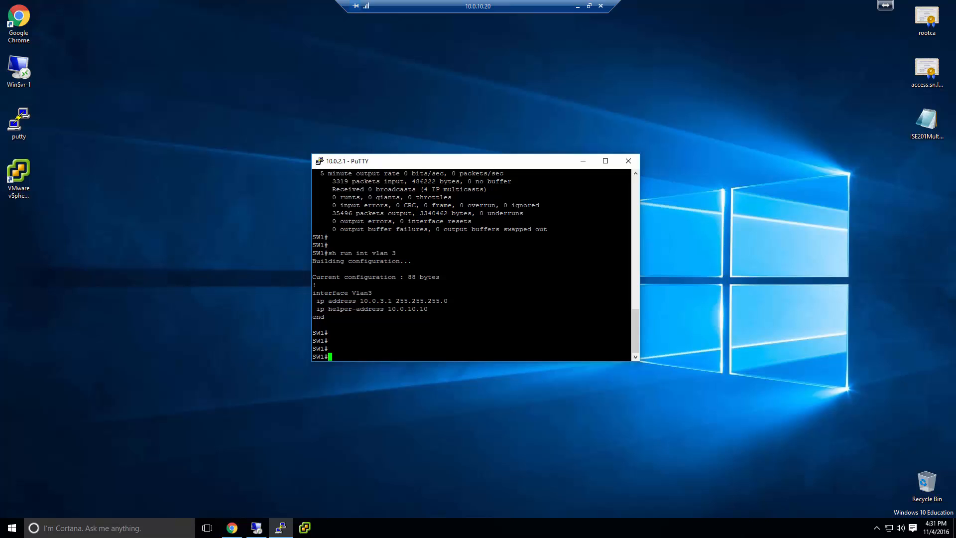
pyautogui.moveTo(498, 309); pyautogui.dragTo(417, 309)
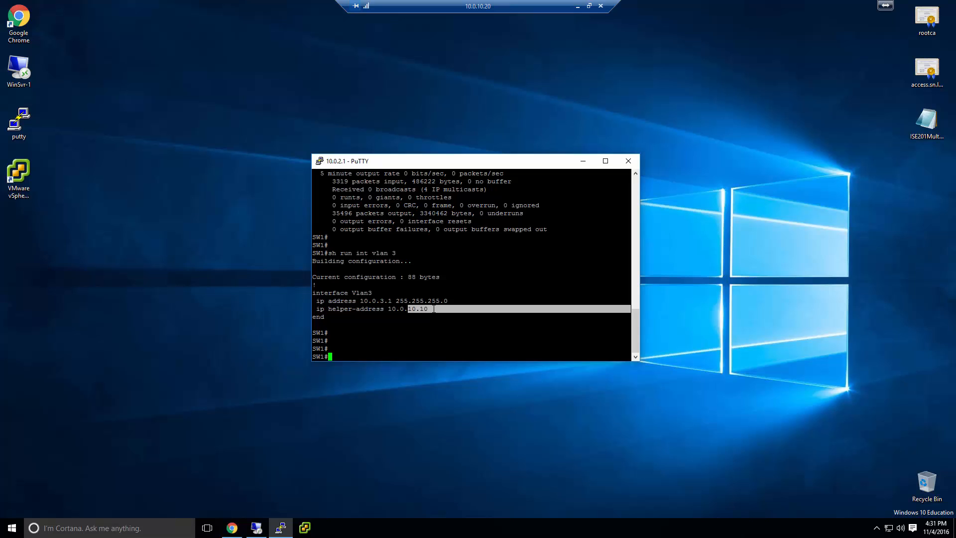
pyautogui.click(434, 309)
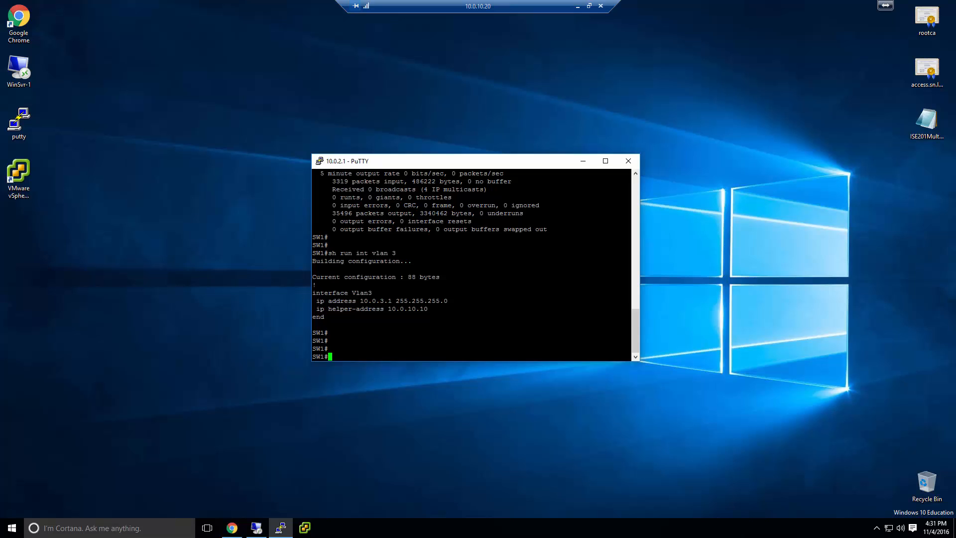
# List FastEthernet1/0/33's running config, then minimize the PuTTY window
pyautogui.press('Return')
pyautogui.press('Return')
pyautogui.press('Return')
pyautogui.press('Return')
pyautogui.press('Return')
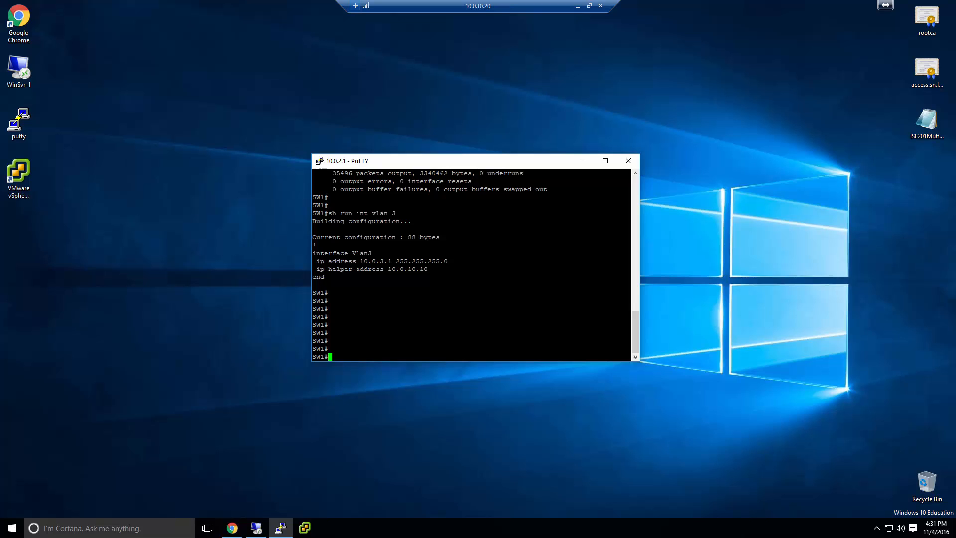
pyautogui.press('Return')
pyautogui.press('Return')
pyautogui.press('Return')
pyautogui.press('Return')
pyautogui.press('Return')
pyautogui.press('Return')
pyautogui.press('Return')
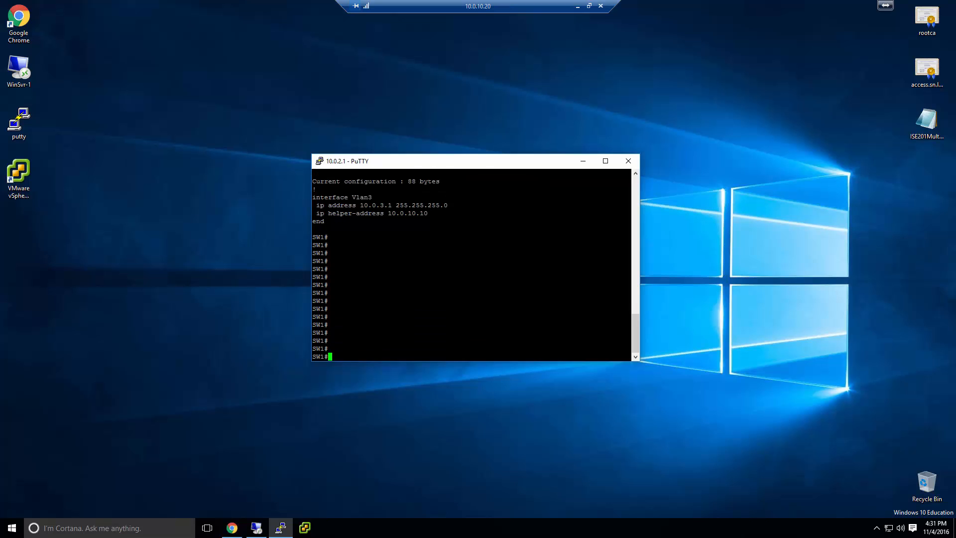
pyautogui.write('sh run int fa 1/0/33')
pyautogui.press('Return')
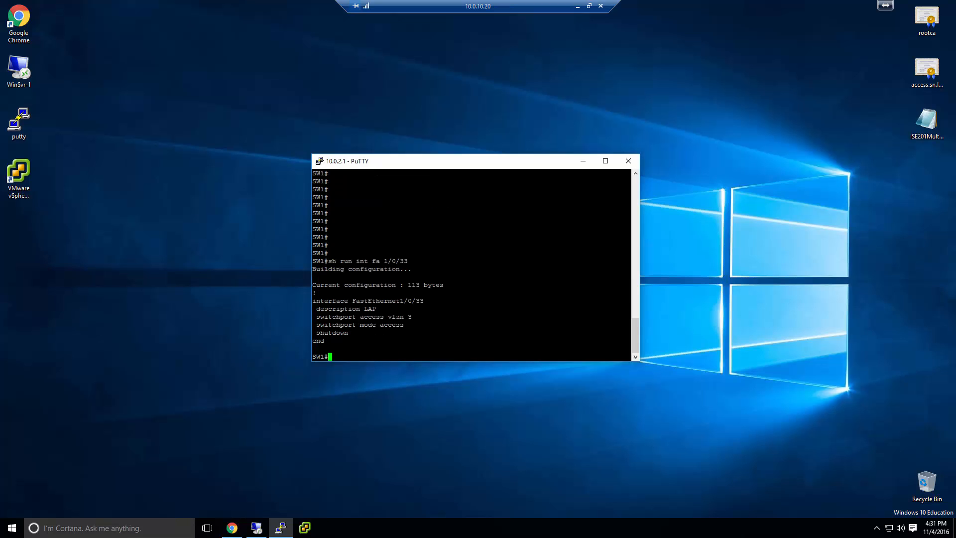
pyautogui.moveTo(629, 326); pyautogui.dragTo(315, 302)
pyautogui.click(357, 341)
pyautogui.press('Return')
pyautogui.press('Return')
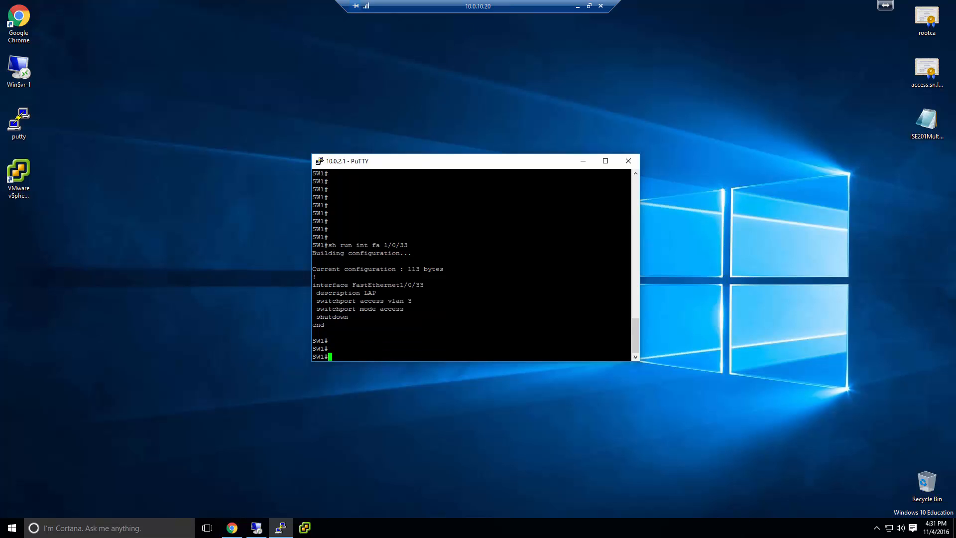
pyautogui.click(583, 161)
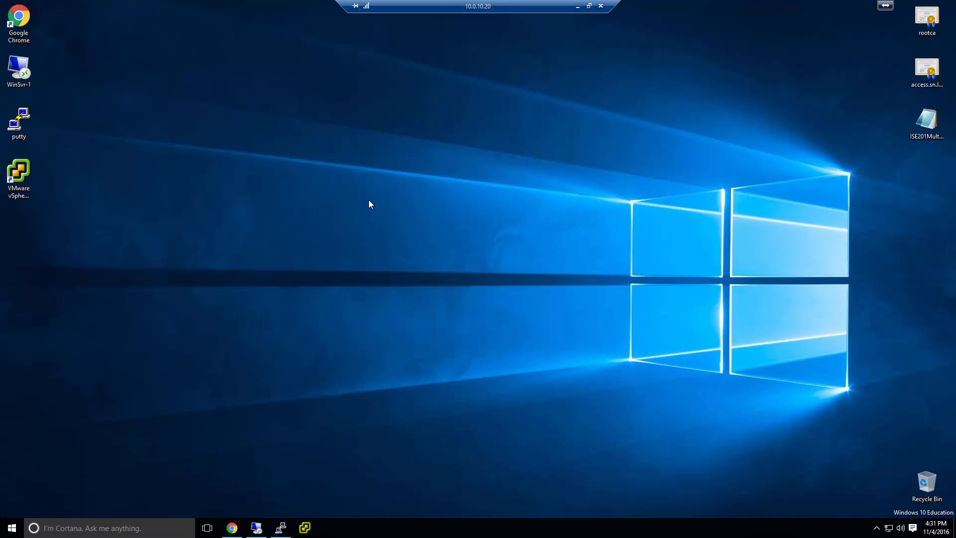
# On the WinSvr-1 remote session, bring the DHCP console full-screen and collapse the 3 - AP MGMT scope
pyautogui.click(256, 528)
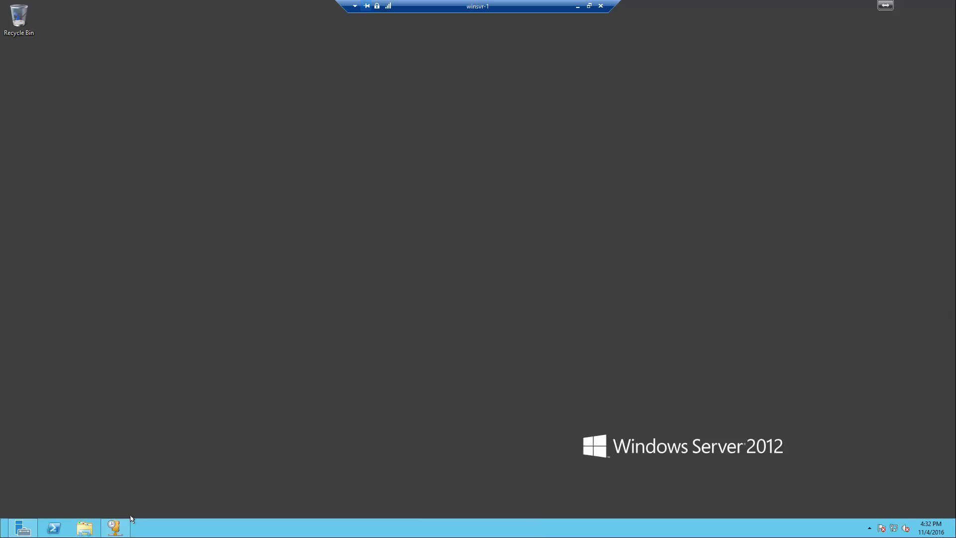
pyautogui.click(116, 527)
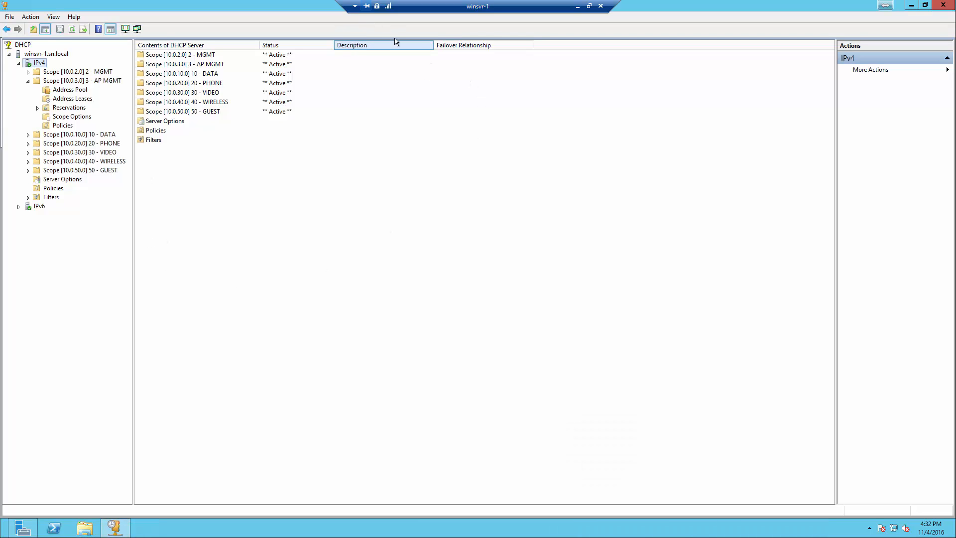
pyautogui.doubleClick(639, 6)
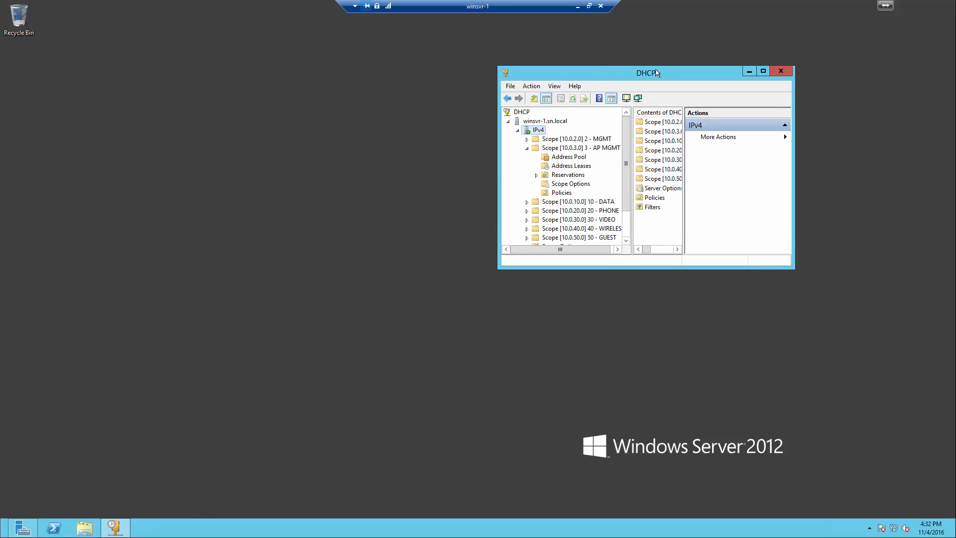
pyautogui.doubleClick(655, 71)
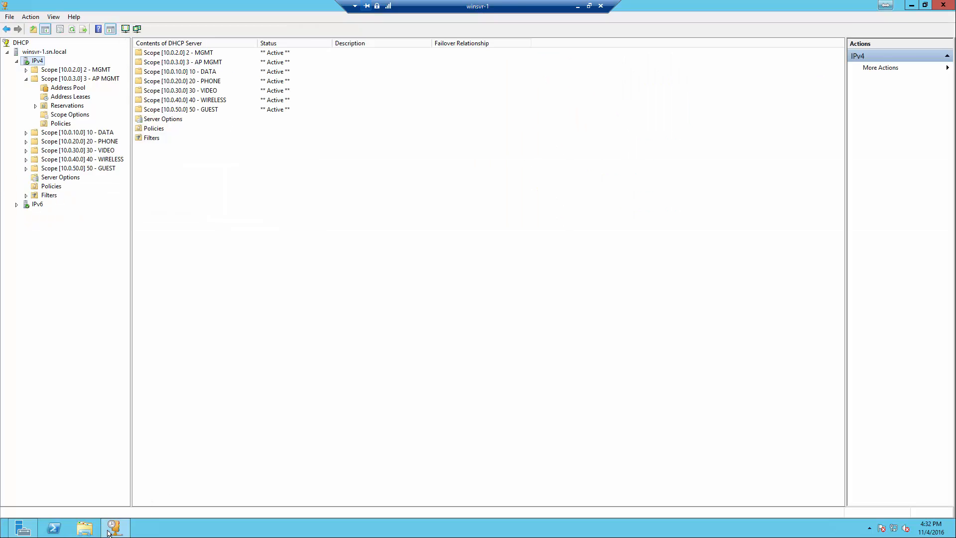
pyautogui.click(23, 527)
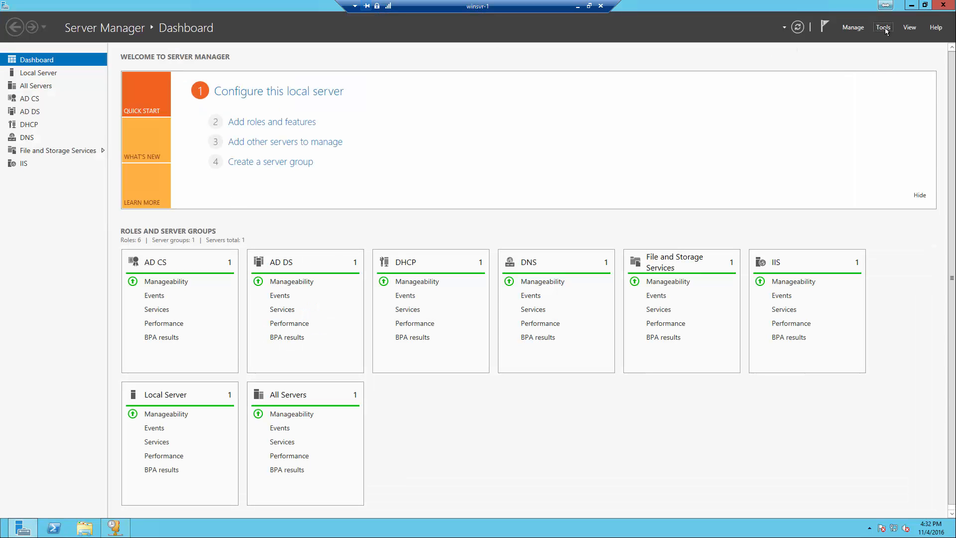
pyautogui.click(883, 28)
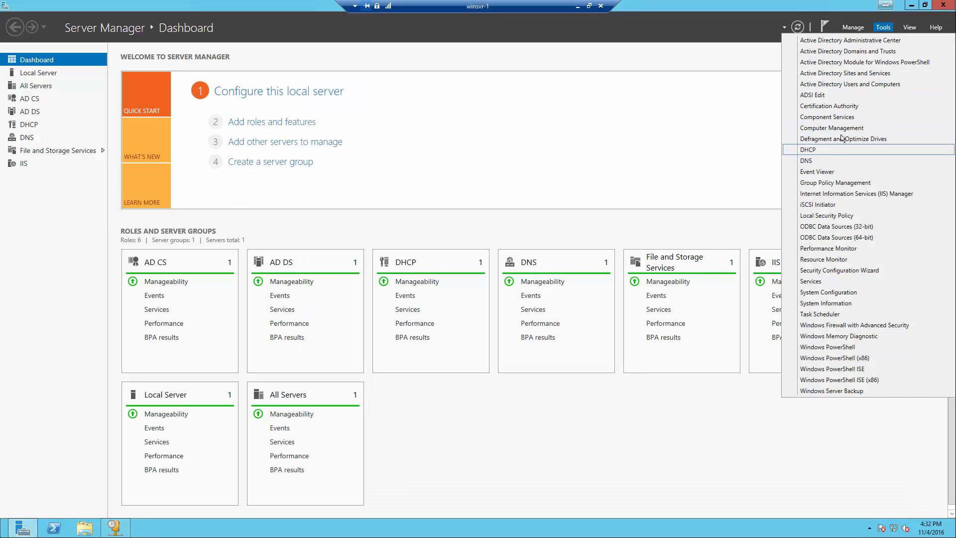
pyautogui.click(910, 4)
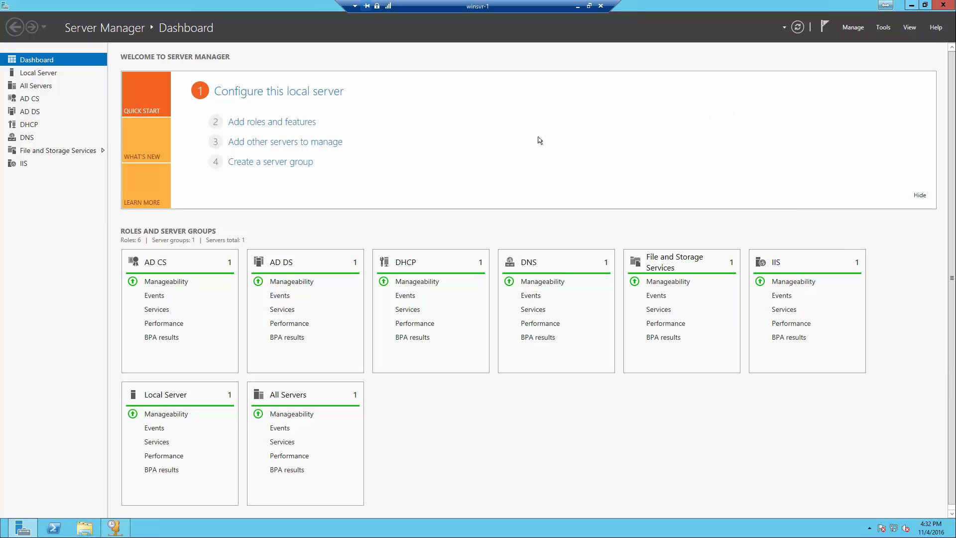
pyautogui.click(917, 9)
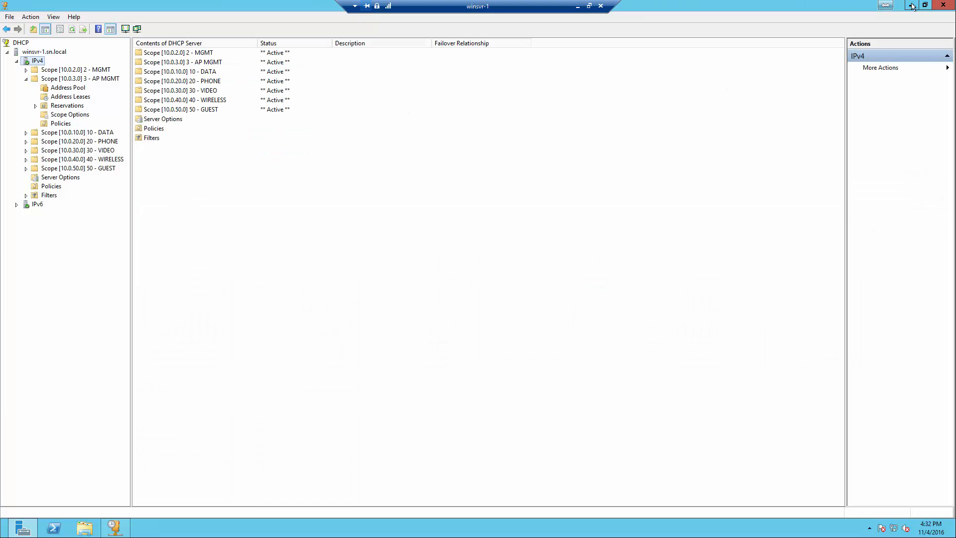
pyautogui.click(26, 79)
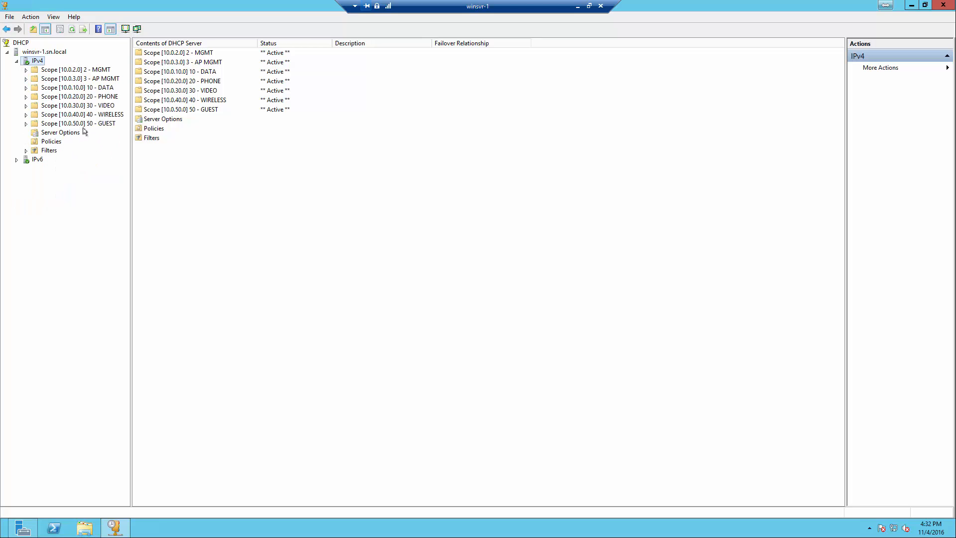
pyautogui.rightClick(34, 64)
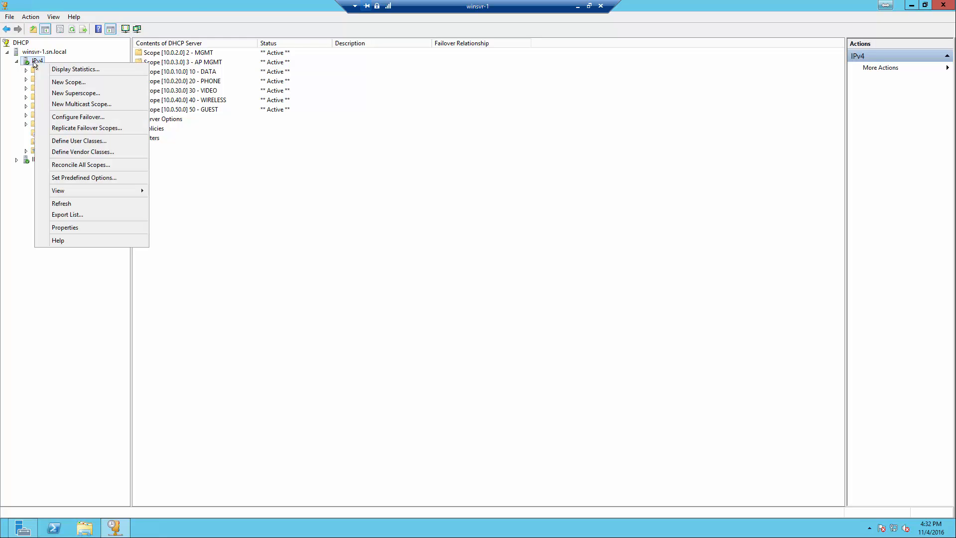
pyautogui.click(69, 82)
pyautogui.click(530, 350)
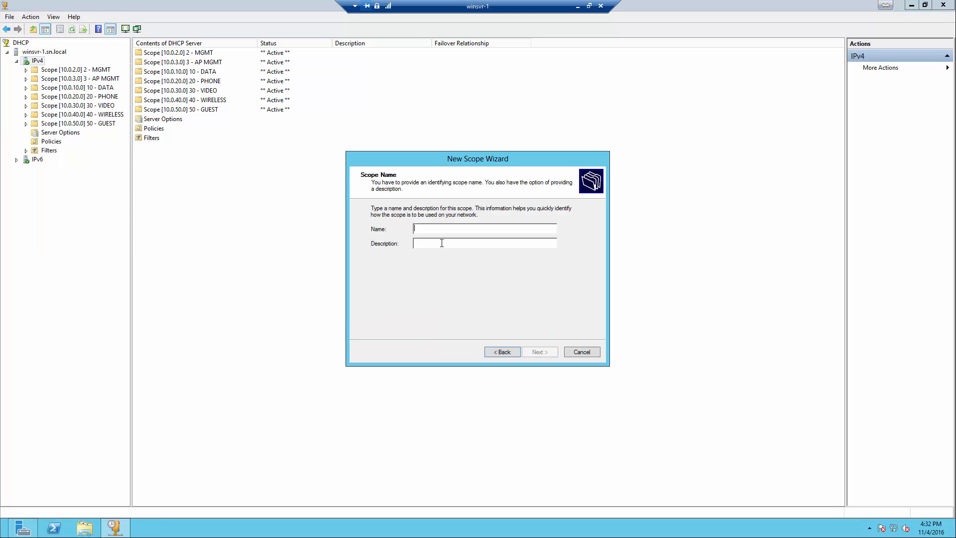
pyautogui.write('vlan 60')
pyautogui.press('Return')
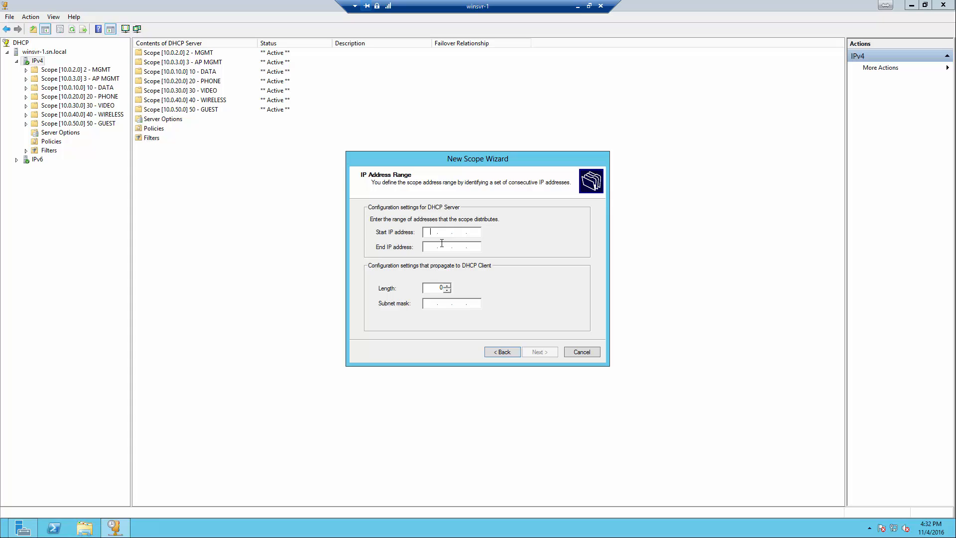
pyautogui.write('10.0.60.100')
pyautogui.press('Tab')
pyautogui.write('10.0.60.199')
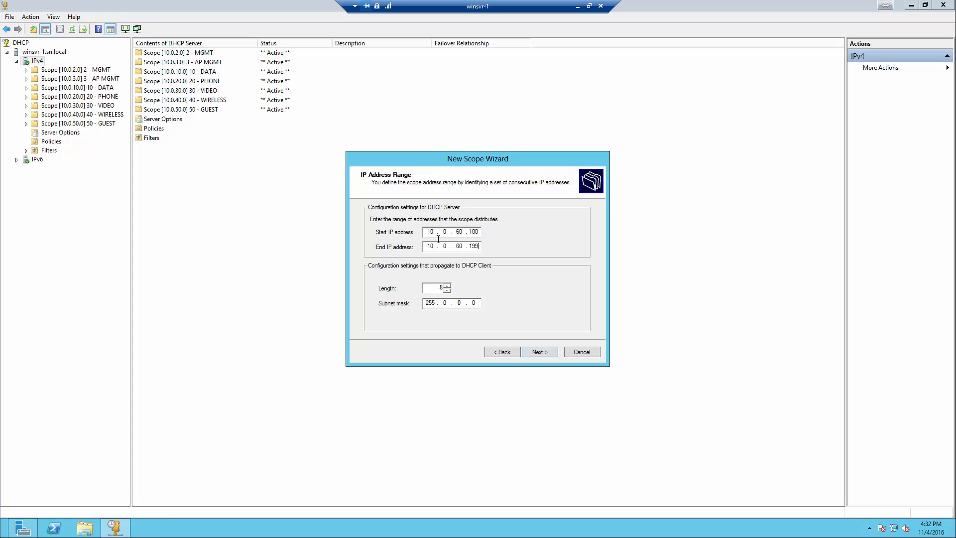
pyautogui.press('Tab')
pyautogui.press('Tab')
pyautogui.doubleClick(435, 288)
pyautogui.write('24')
pyautogui.click(529, 353)
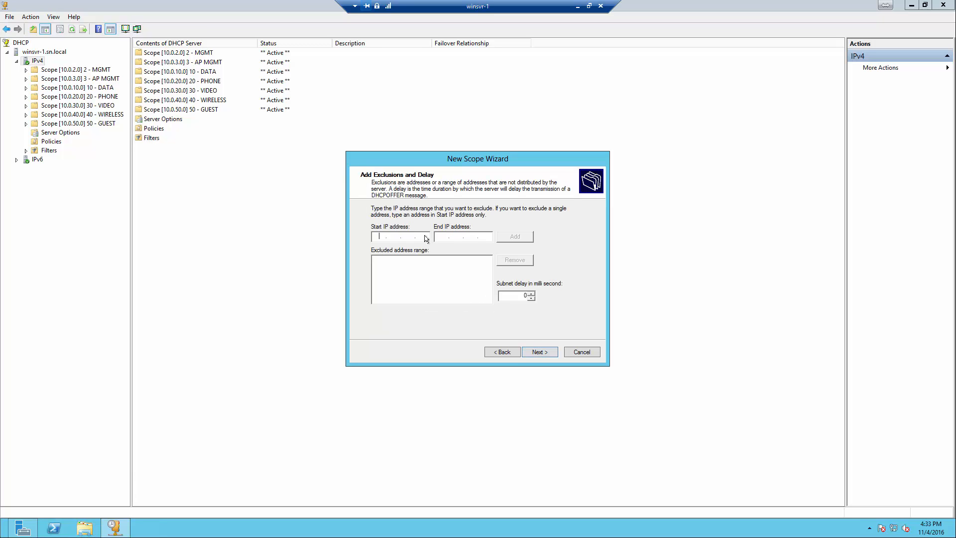
pyautogui.click(540, 353)
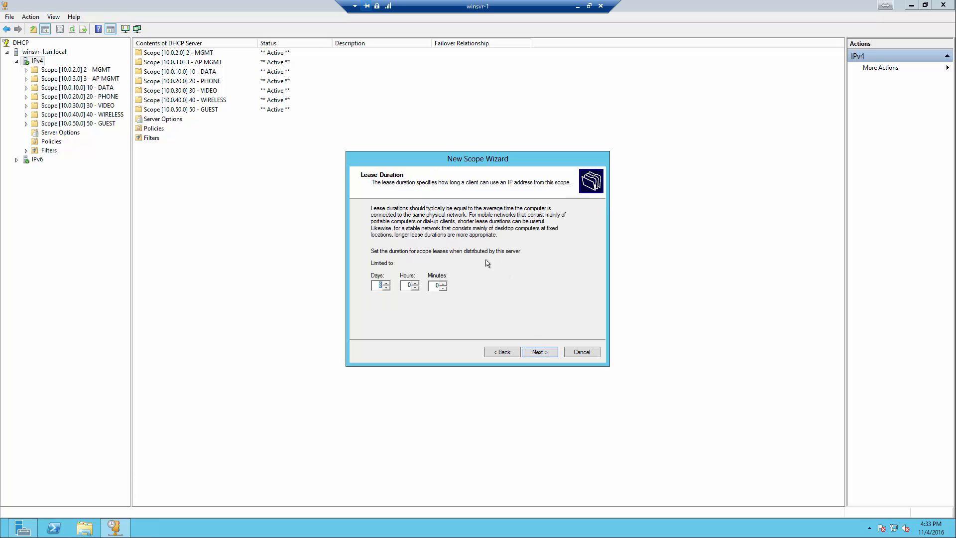
pyautogui.click(540, 352)
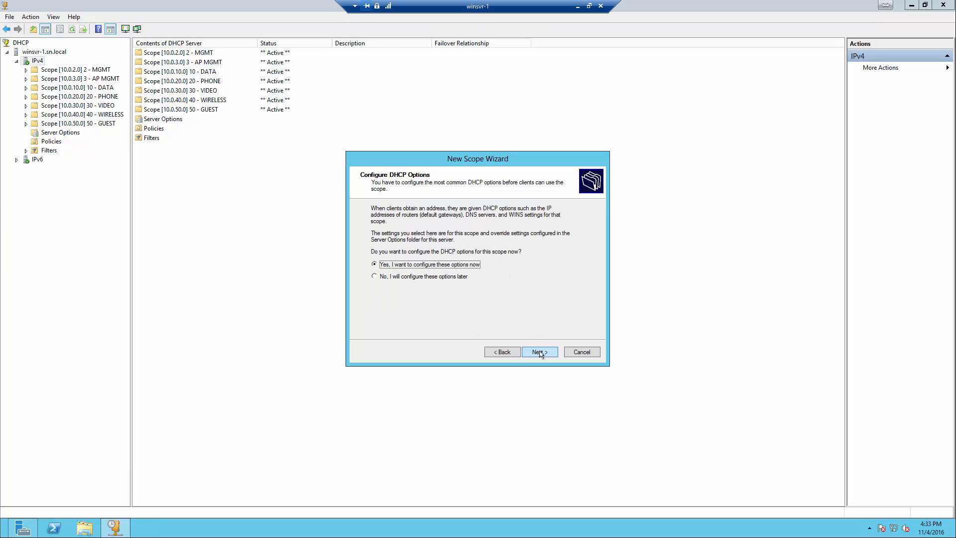
pyautogui.click(536, 352)
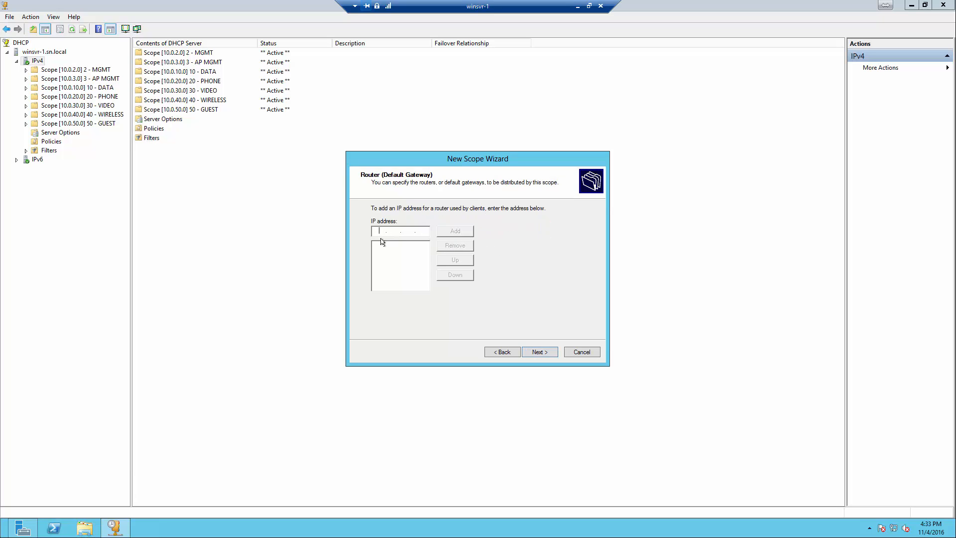
pyautogui.write('10 . 0 . 60 . 1')
pyautogui.click(462, 235)
pyautogui.click(538, 356)
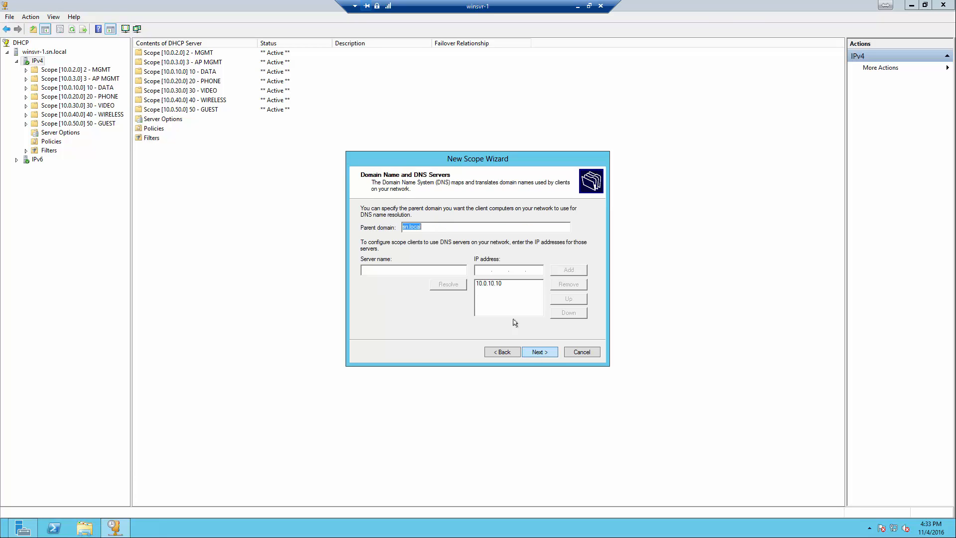
pyautogui.click(536, 355)
pyautogui.click(539, 358)
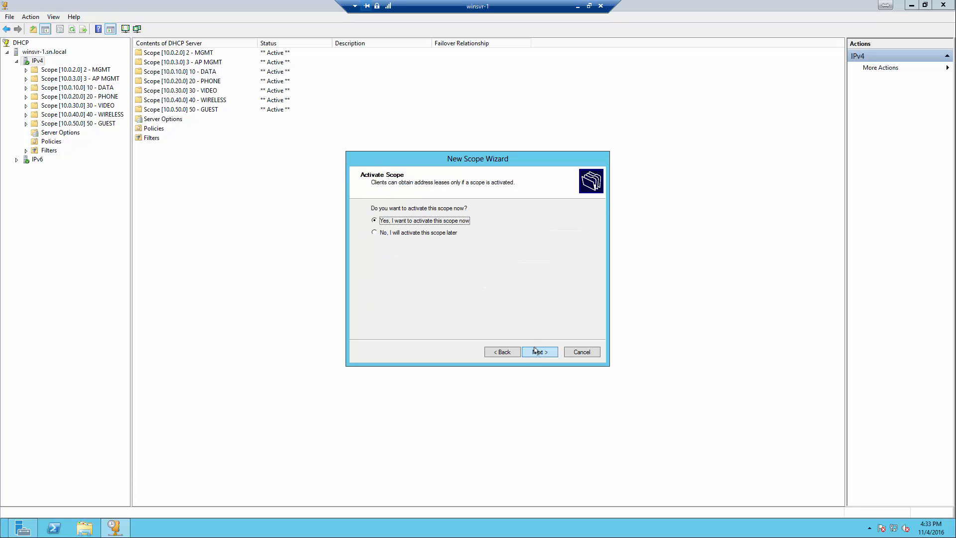
pyautogui.click(584, 355)
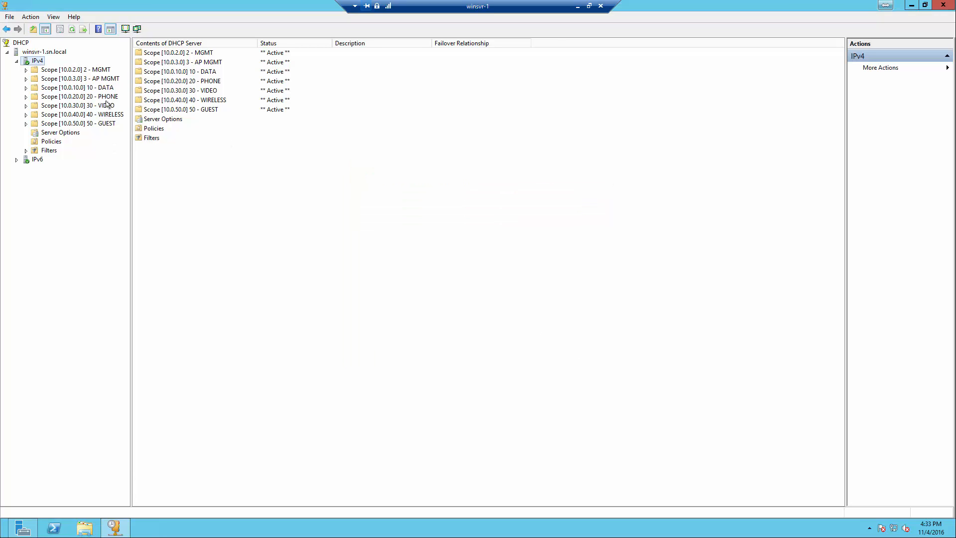
# Expand the 3 - AP MGMT scope, then select IPv4 and bring up its context menu
pyautogui.click(26, 123)
pyautogui.click(26, 123)
pyautogui.click(26, 78)
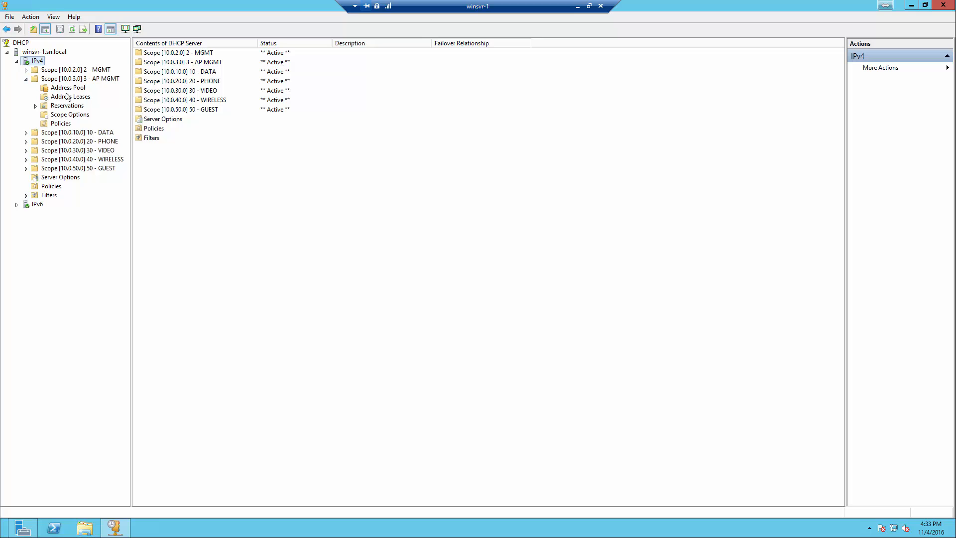
pyautogui.click(89, 80)
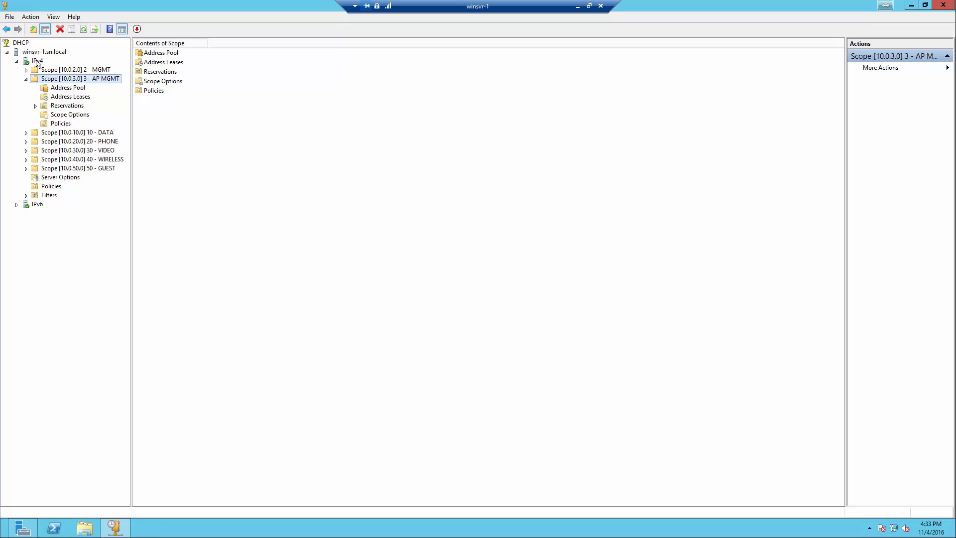
pyautogui.click(38, 62)
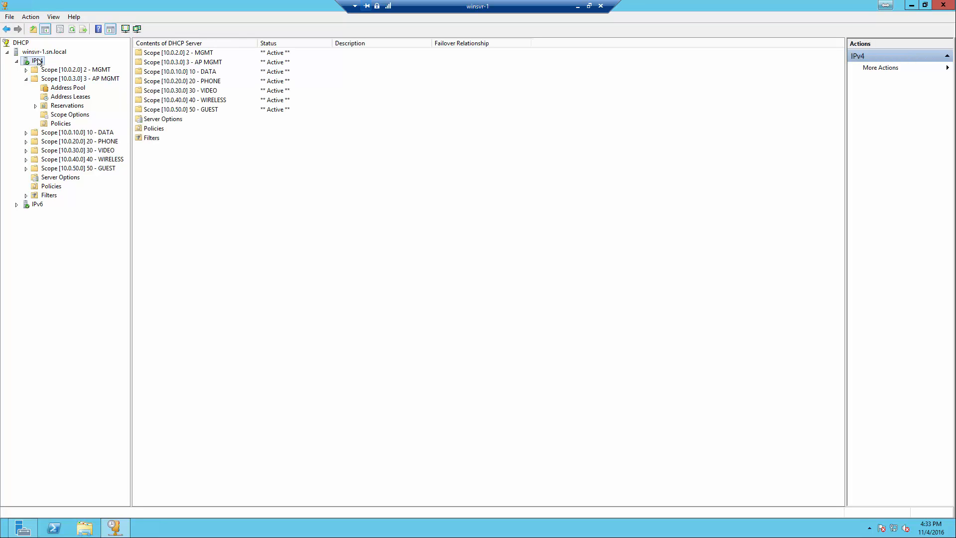
pyautogui.rightClick(39, 62)
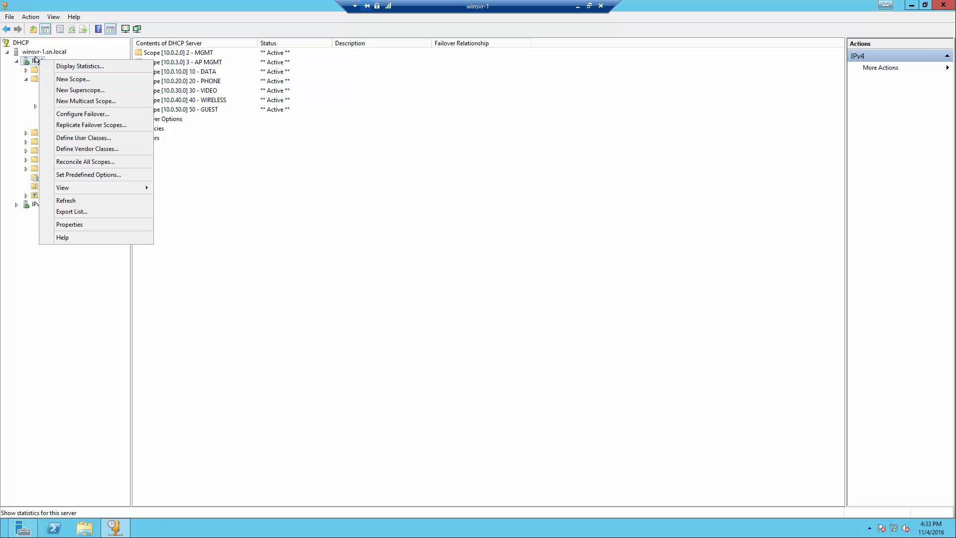
# Add vendor class 'Cisco AP c2700' with matching description and ASCII ID
pyautogui.click(77, 150)
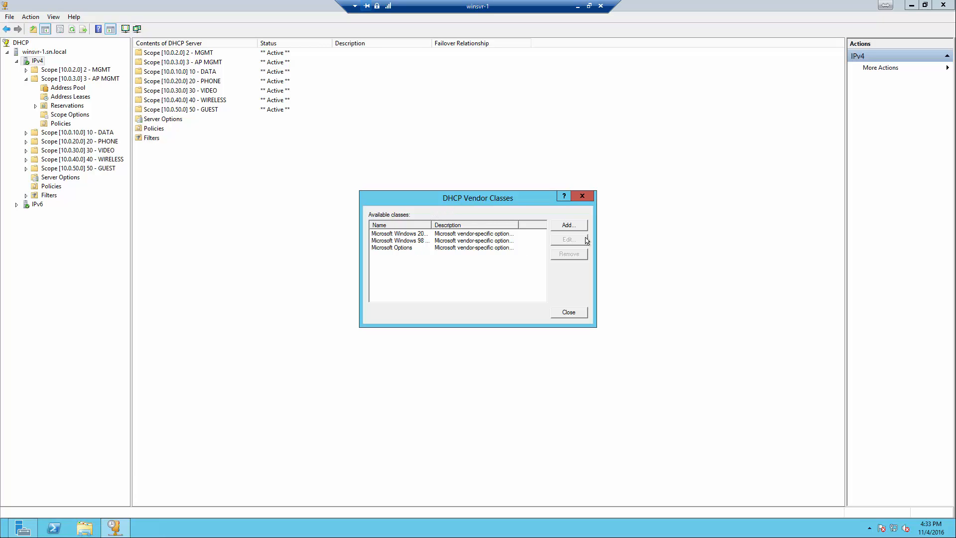
pyautogui.click(573, 227)
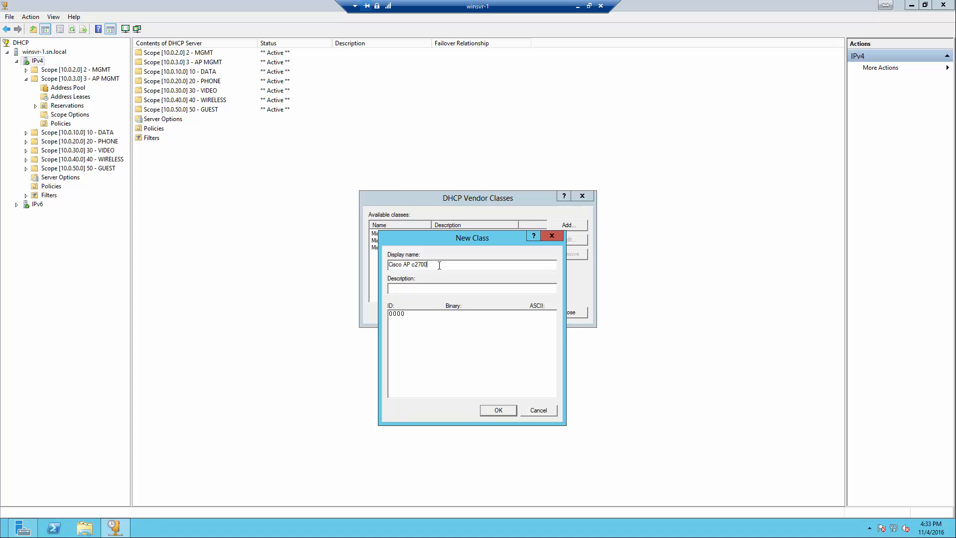
pyautogui.moveTo(440, 265); pyautogui.dragTo(389, 265)
pyautogui.rightClick(418, 266)
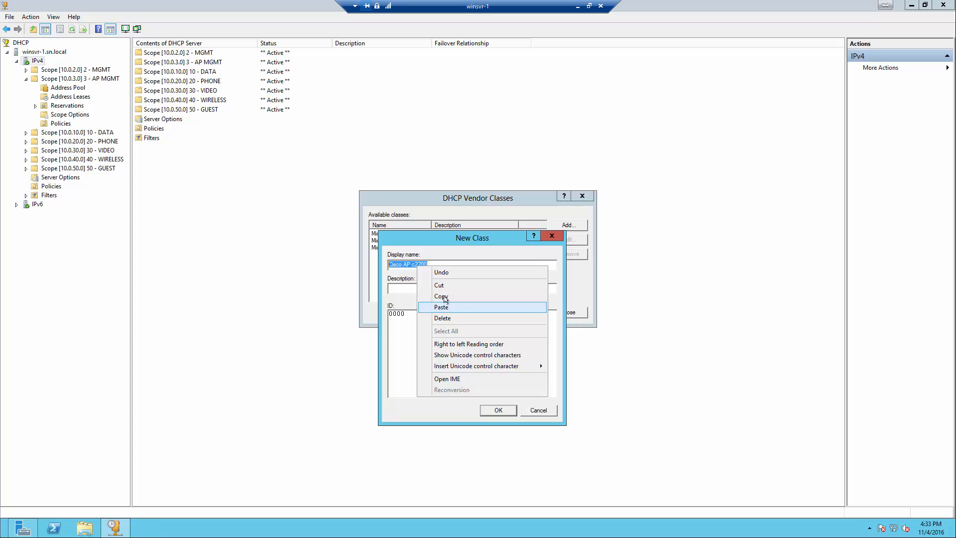
pyautogui.click(447, 294)
pyautogui.rightClick(435, 288)
pyautogui.click(467, 331)
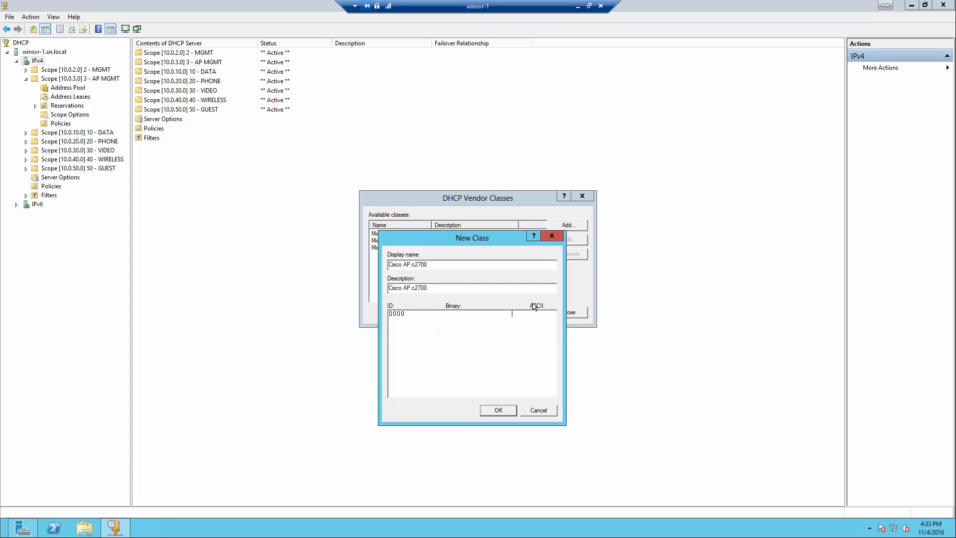
pyautogui.write('Cisco AP')
pyautogui.press('BackSpace')
pyautogui.press('BackSpace')
pyautogui.press('BackSpace')
pyautogui.press('BackSpace')
pyautogui.press('BackSpace')
pyautogui.press('BackSpace')
pyautogui.press('BackSpace')
pyautogui.press('BackSpace')
pyautogui.write('Cisco AP c2700')
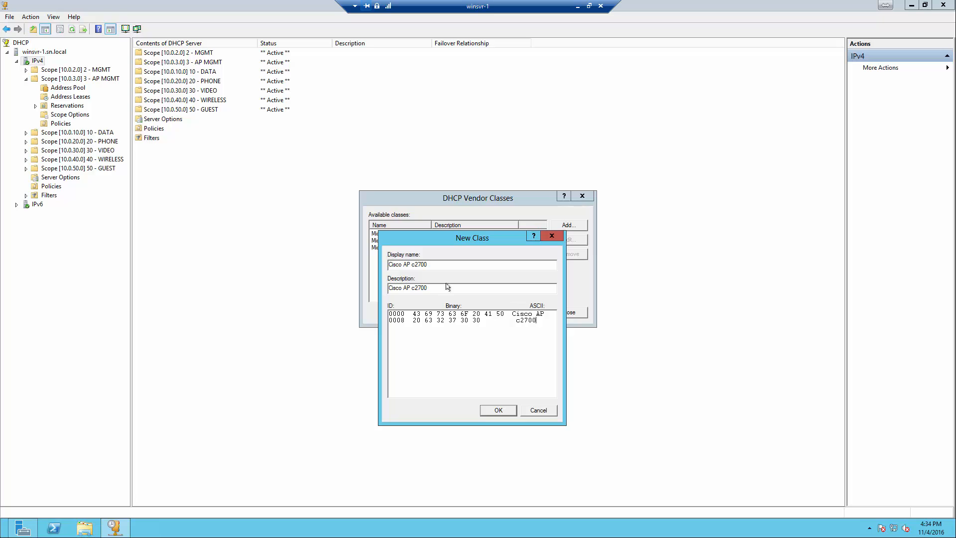
pyautogui.moveTo(412, 290); pyautogui.dragTo(361, 291)
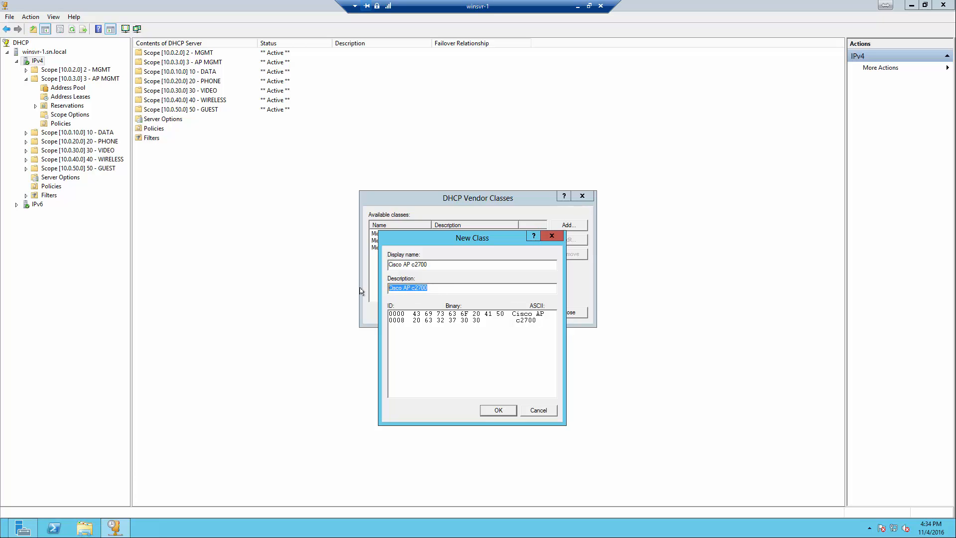
pyautogui.click(414, 289)
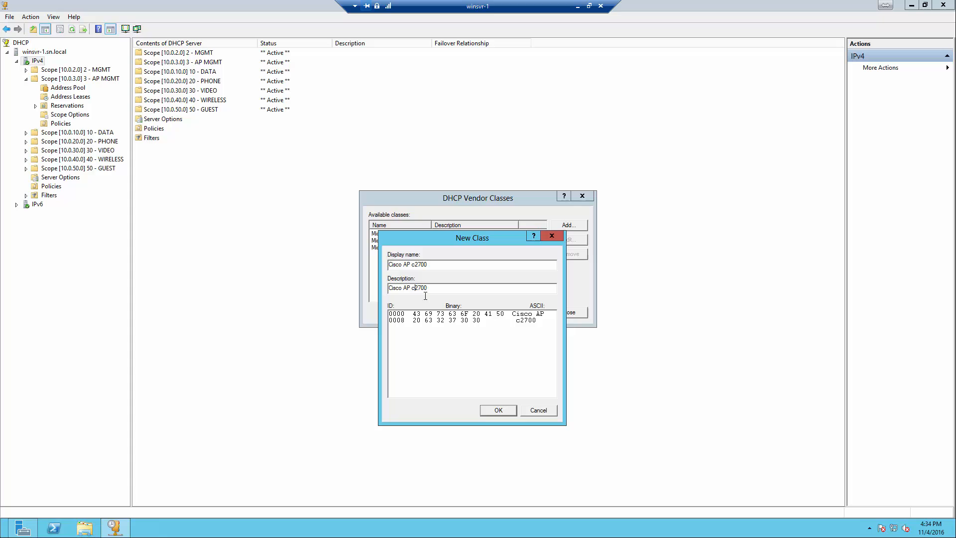
pyautogui.click(498, 410)
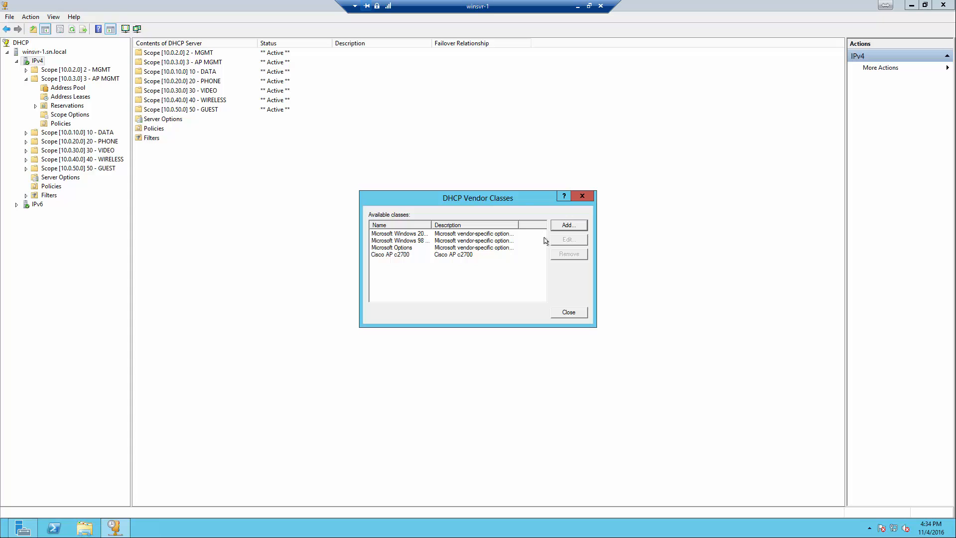
# Add vendor class 'Cisco AP c3700' with matching description and ASCII ID
pyautogui.click(567, 228)
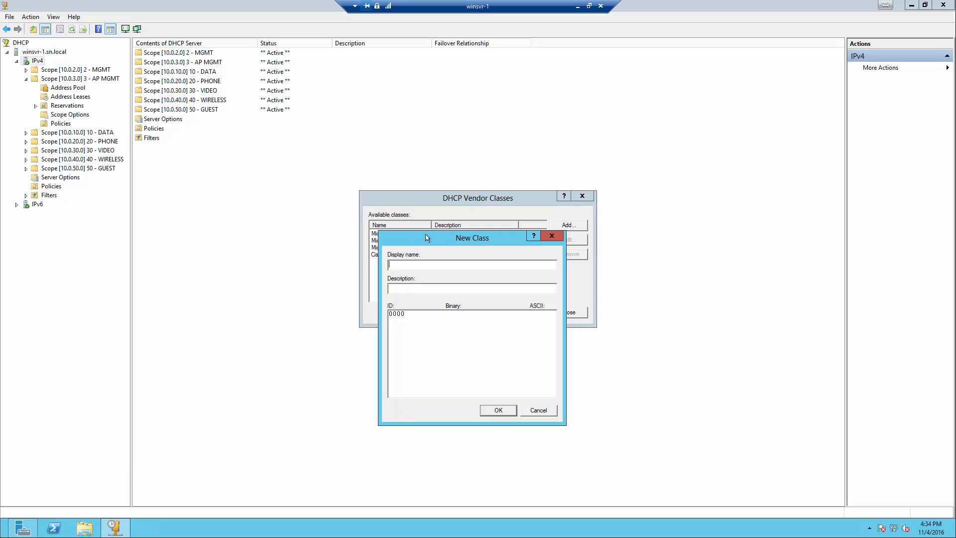
pyautogui.moveTo(426, 237); pyautogui.dragTo(469, 234)
pyautogui.rightClick(461, 263)
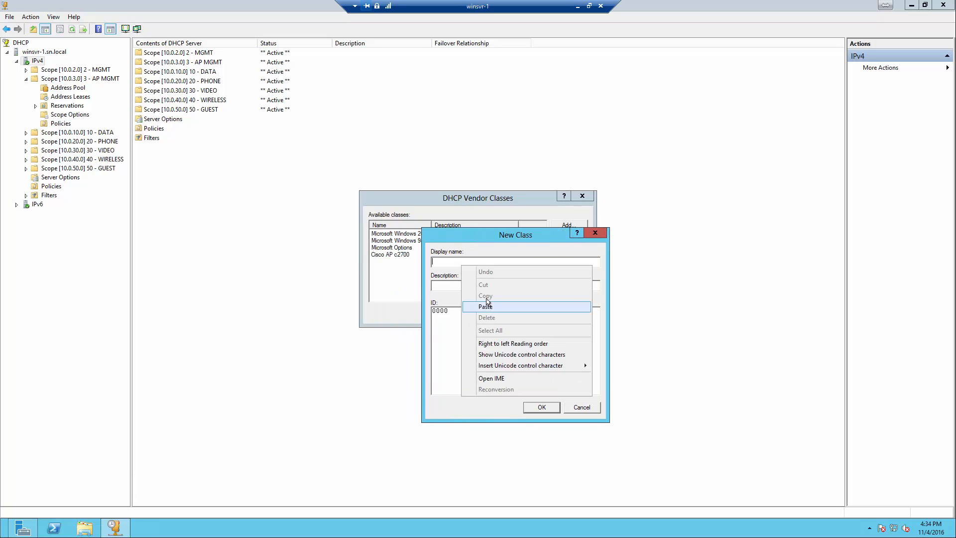
pyautogui.click(486, 306)
pyautogui.keyDown('shift'); pyautogui.click(461, 264); pyautogui.keyUp('shift')
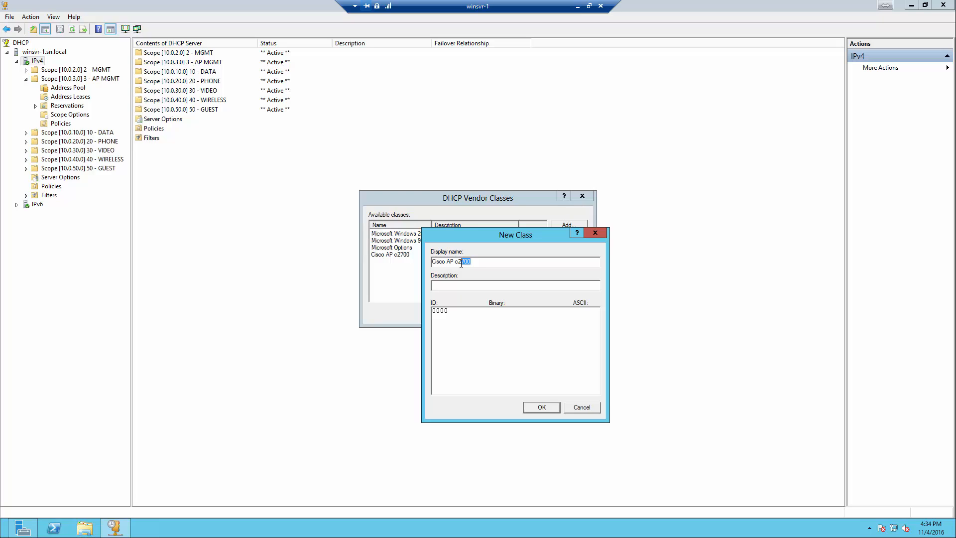
pyautogui.write('7')
pyautogui.hotkey('ctrl', 'a')
pyautogui.press('super+c')
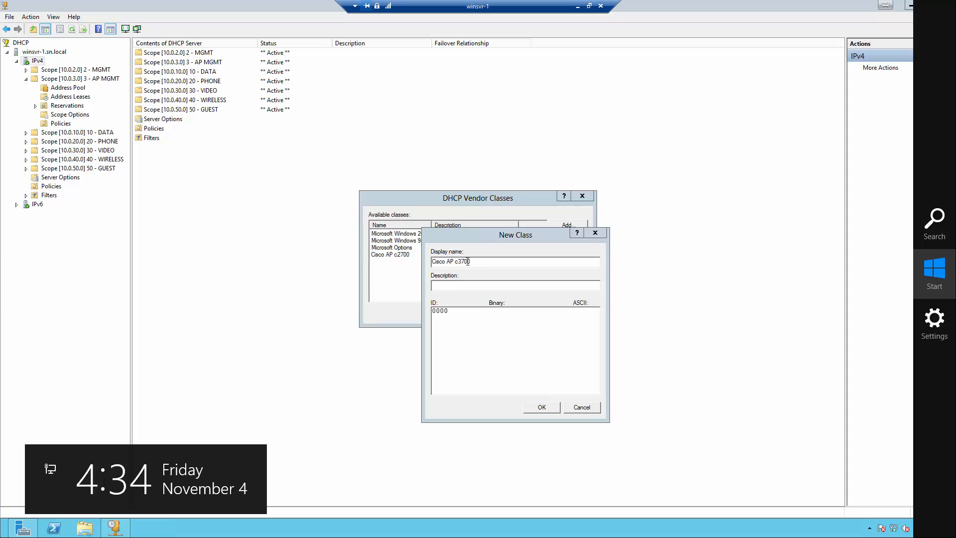
pyautogui.moveTo(470, 261); pyautogui.dragTo(432, 262)
pyautogui.rightClick(455, 262)
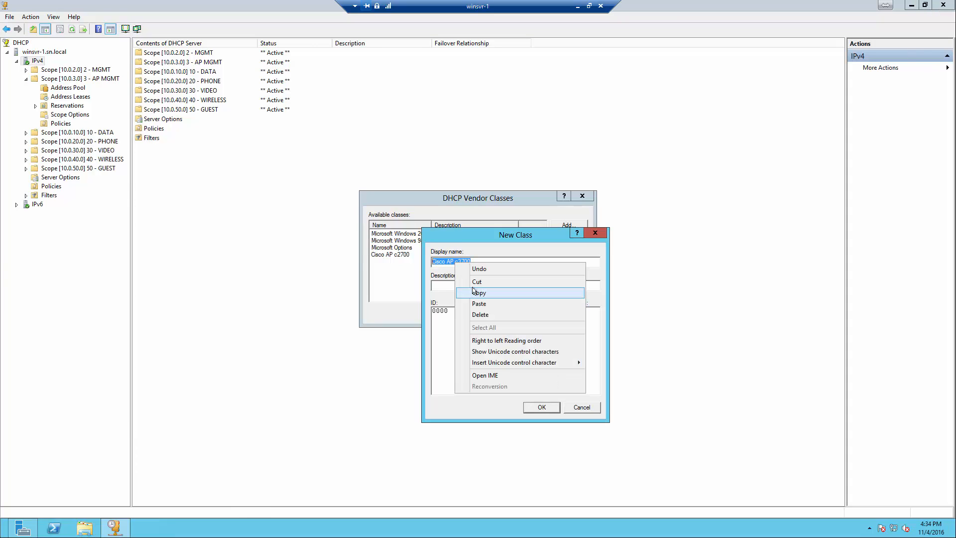
pyautogui.click(478, 292)
pyautogui.click(472, 286)
pyautogui.rightClick(472, 285)
pyautogui.click(496, 327)
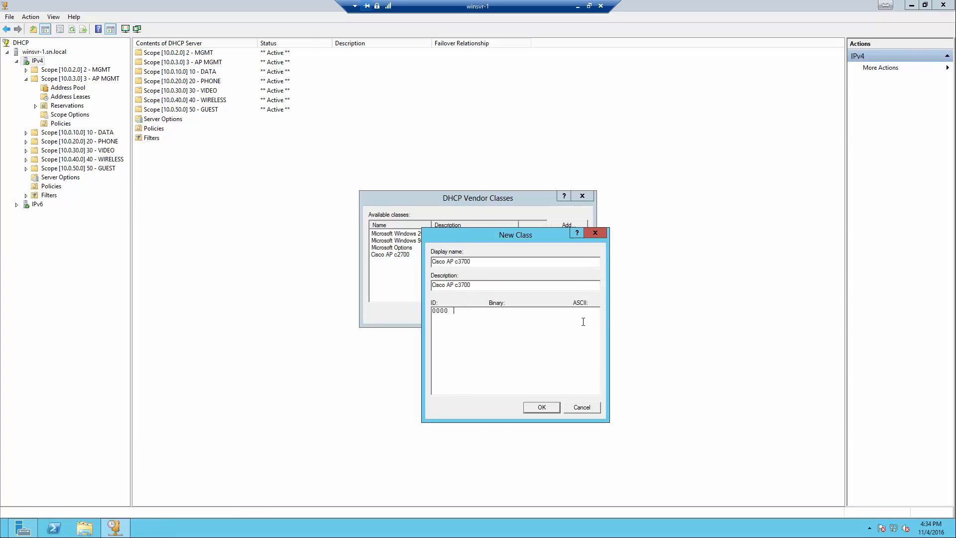
pyautogui.write('Cisco AP c3700')
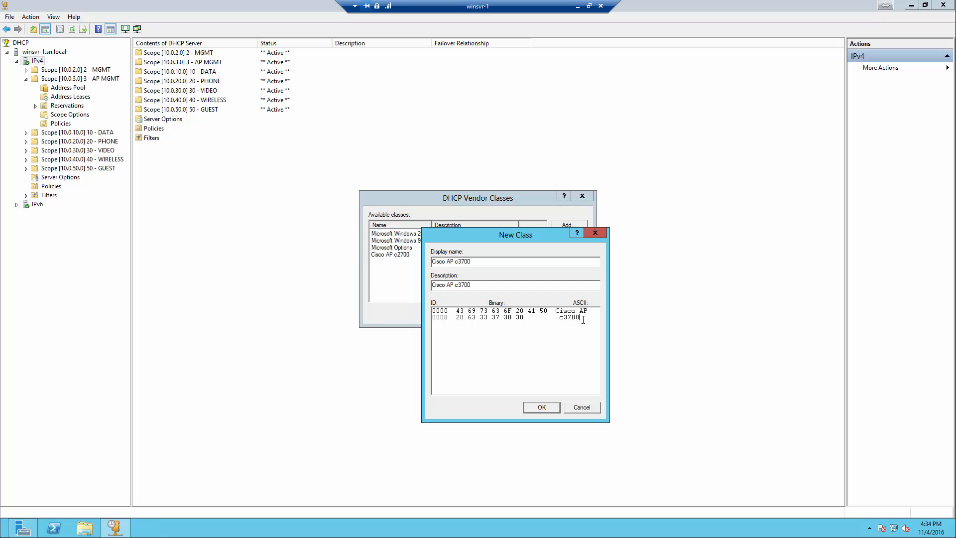
pyautogui.press('Return')
# Add vendor class 'Cisco AP c3600' with matching description and ASCII ID
pyautogui.click(568, 226)
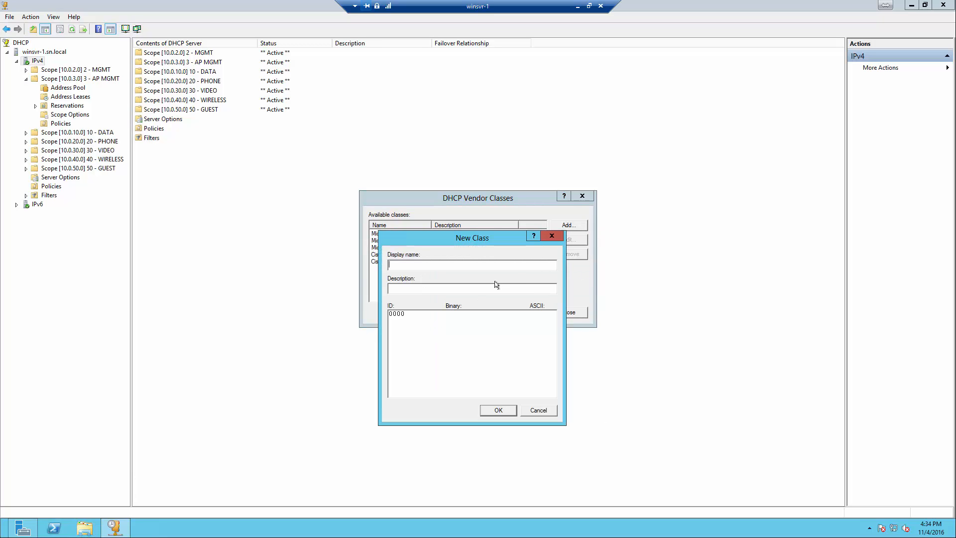
pyautogui.rightClick(482, 265)
pyautogui.click(506, 306)
pyautogui.press('BackSpace')
pyautogui.press('BackSpace')
pyautogui.write('26')
pyautogui.moveTo(429, 265); pyautogui.dragTo(362, 268)
pyautogui.rightClick(397, 265)
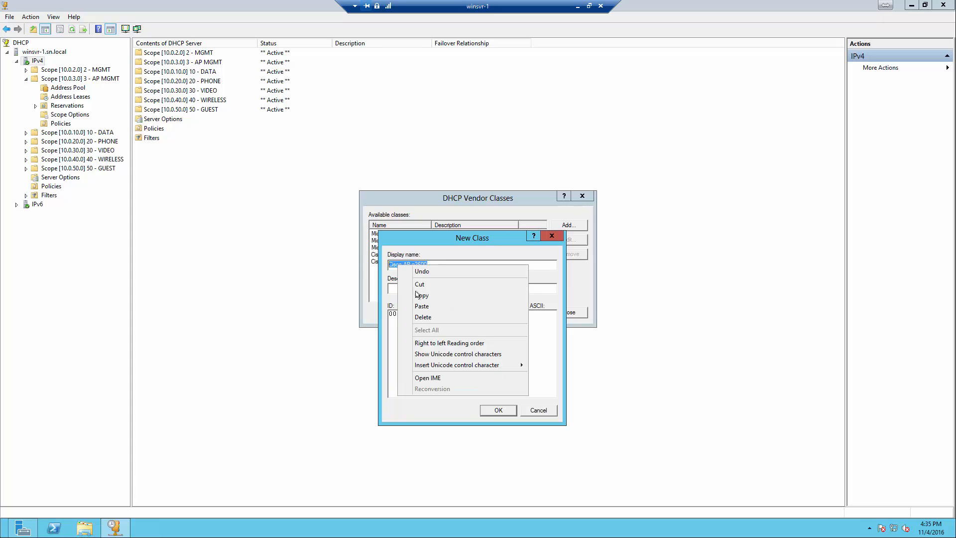
pyautogui.click(418, 295)
pyautogui.click(417, 290)
pyautogui.rightClick(417, 289)
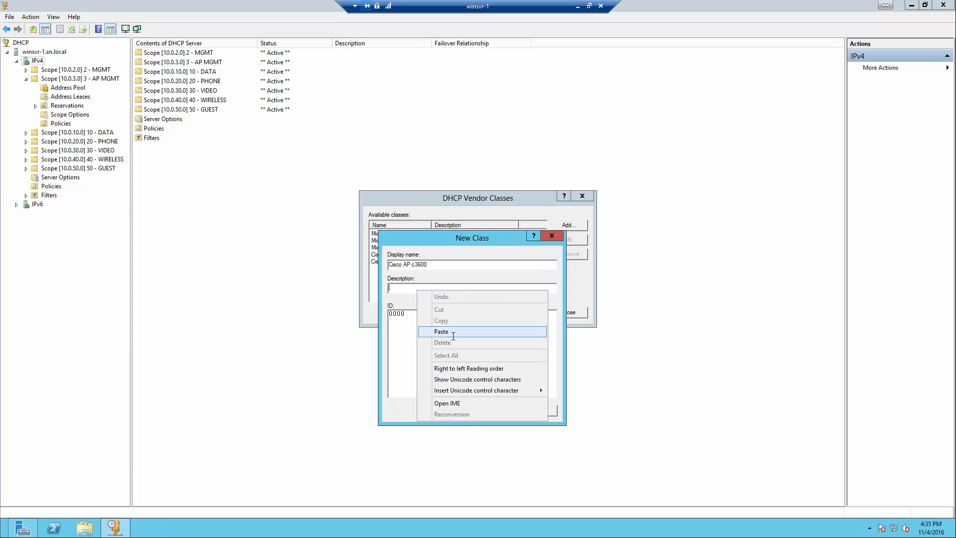
pyautogui.click(450, 334)
pyautogui.write('Cisco ')
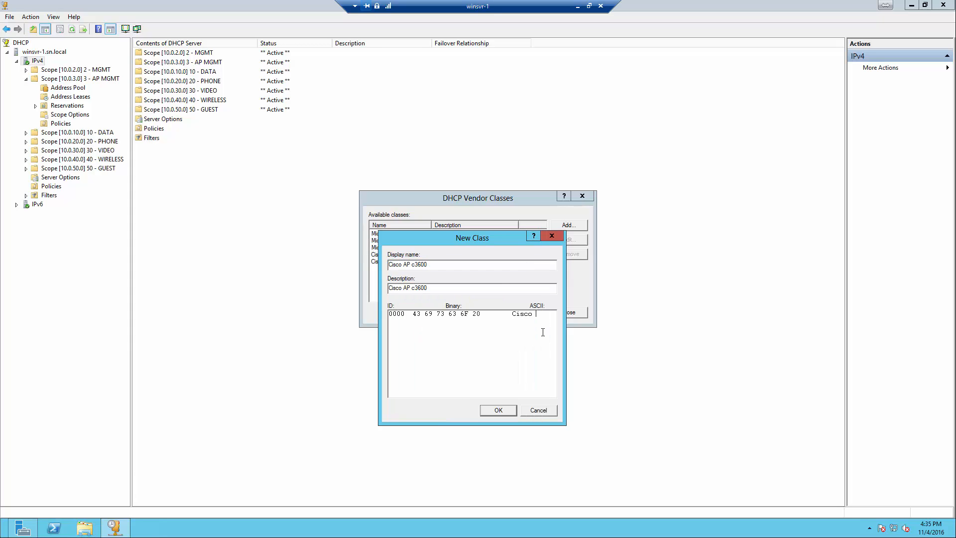
pyautogui.write('AP c3600')
pyautogui.click(496, 410)
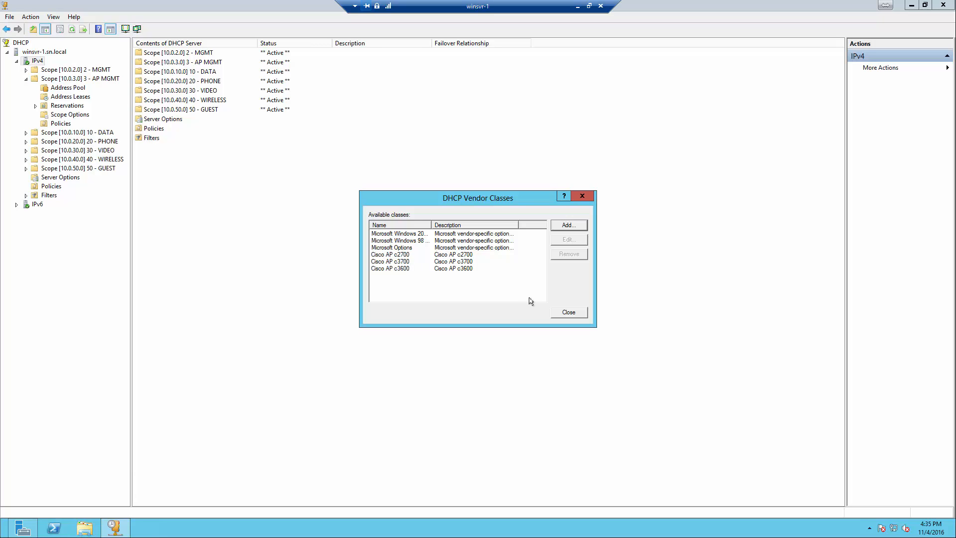
# Close the Vendor Classes list and open IPv4's Set Predefined Options
pyautogui.click(563, 312)
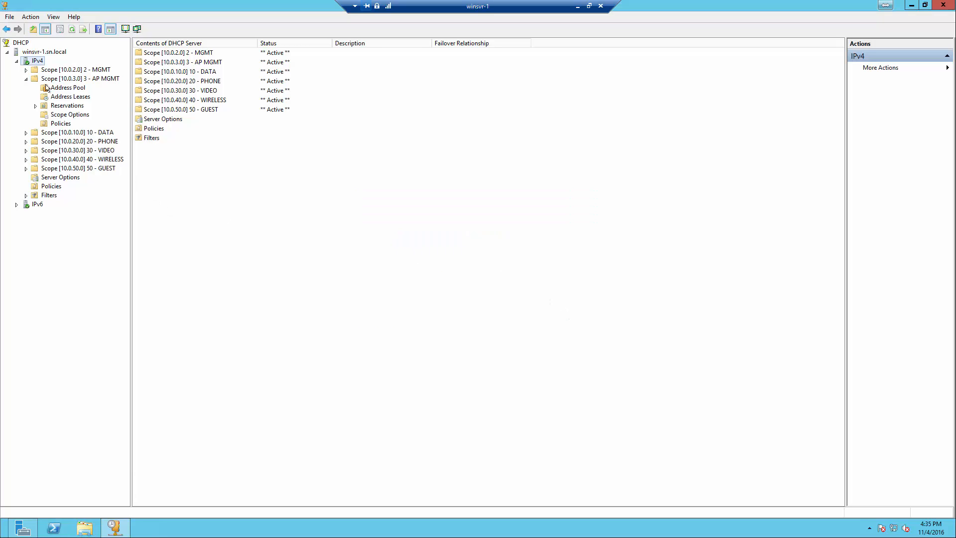
pyautogui.rightClick(36, 61)
pyautogui.rightClick(35, 63)
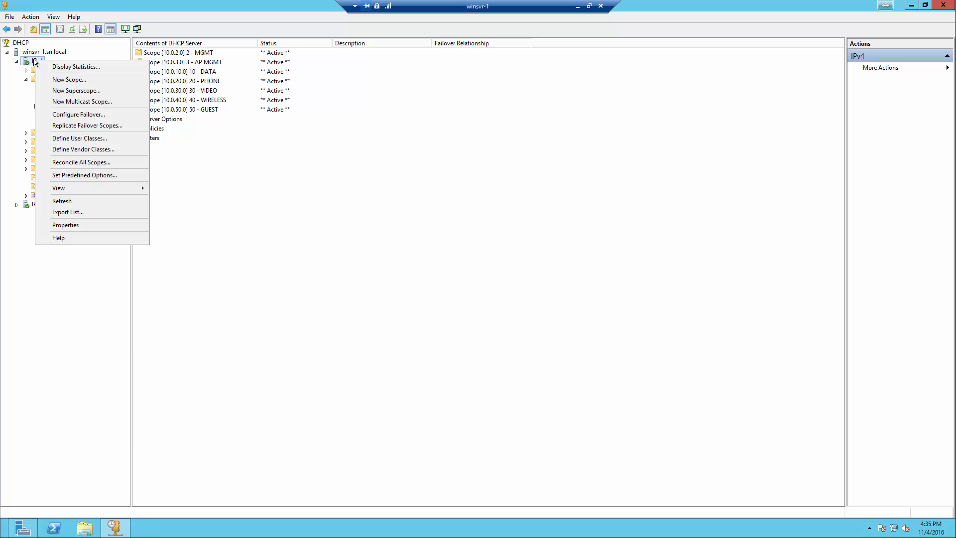
pyautogui.click(83, 176)
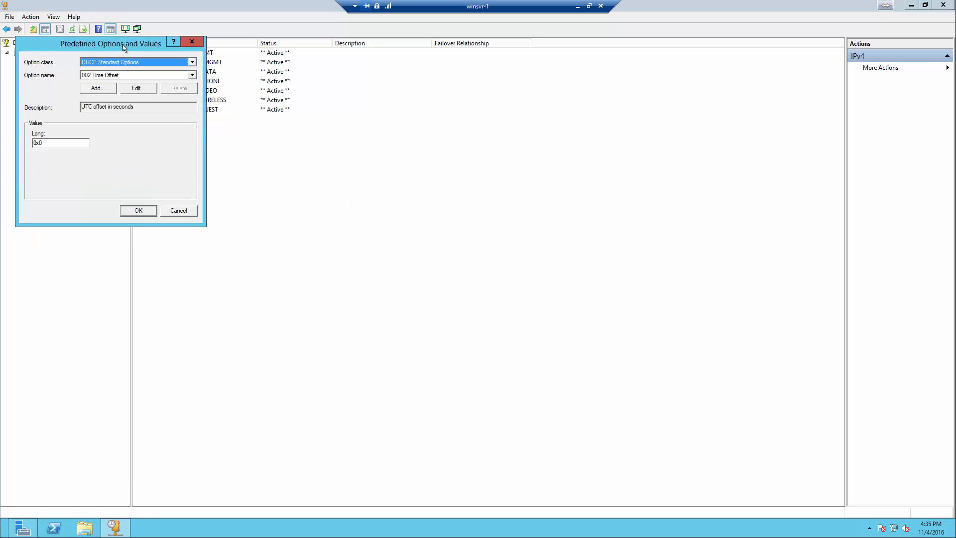
# Select option class Cisco AP c2700 and delete its option 241 WLC MGMT IP Add
pyautogui.moveTo(124, 48); pyautogui.dragTo(343, 111)
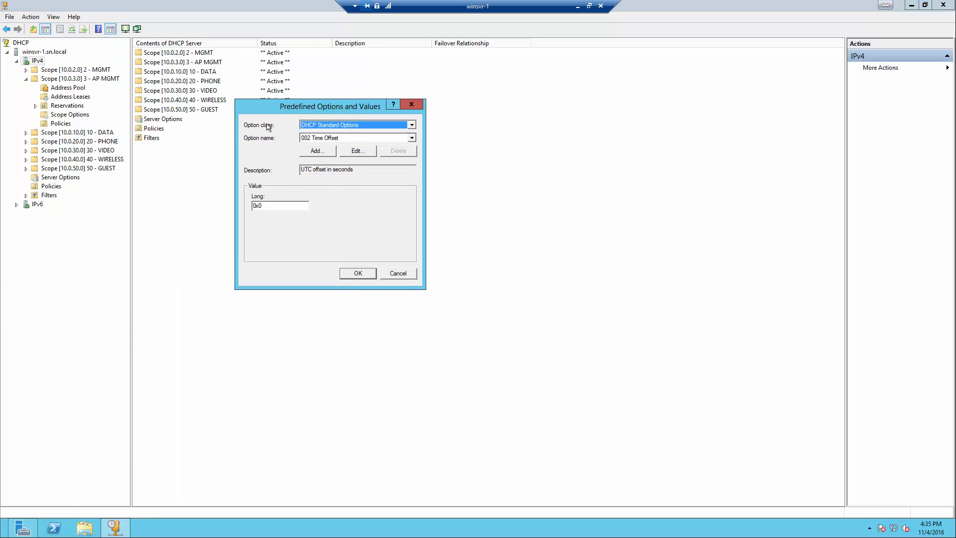
pyautogui.click(412, 126)
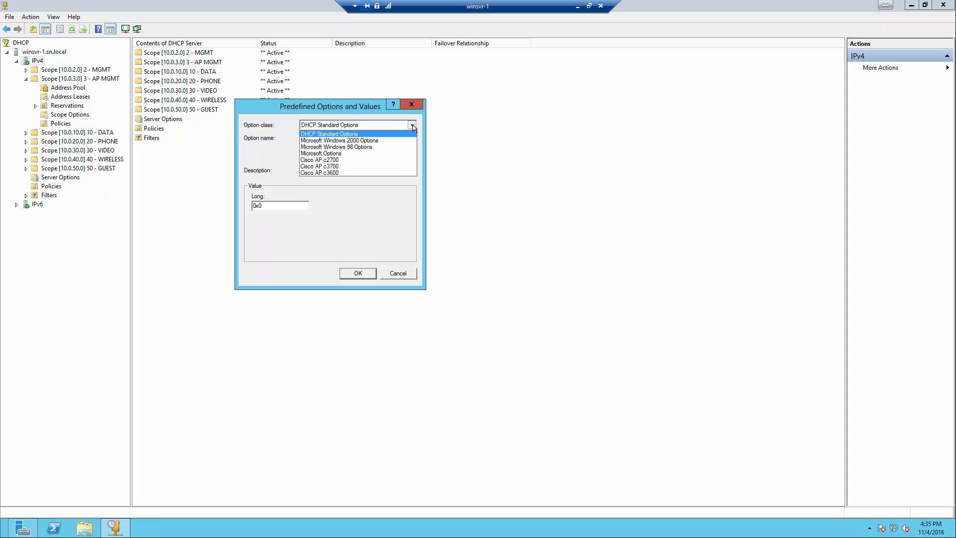
pyautogui.click(319, 160)
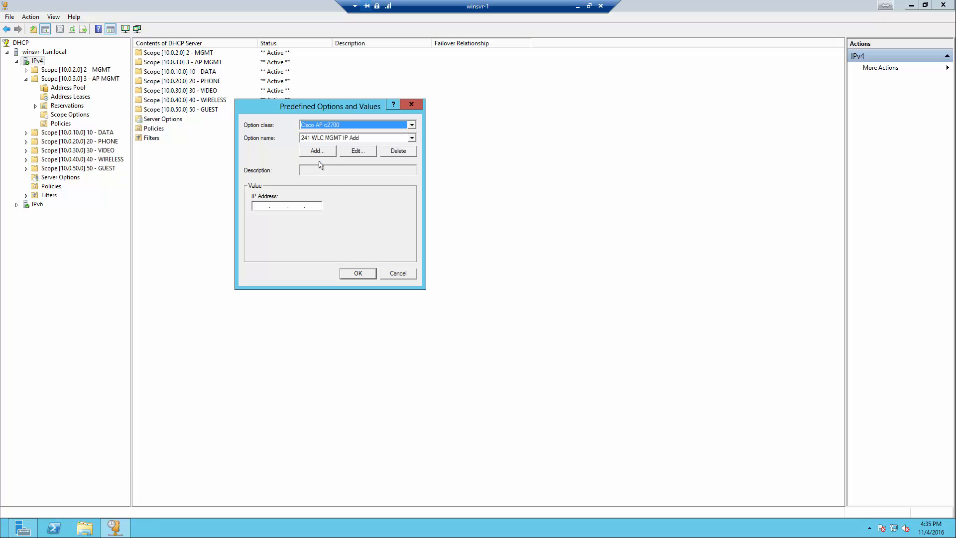
pyautogui.click(412, 138)
pyautogui.click(406, 146)
pyautogui.click(397, 150)
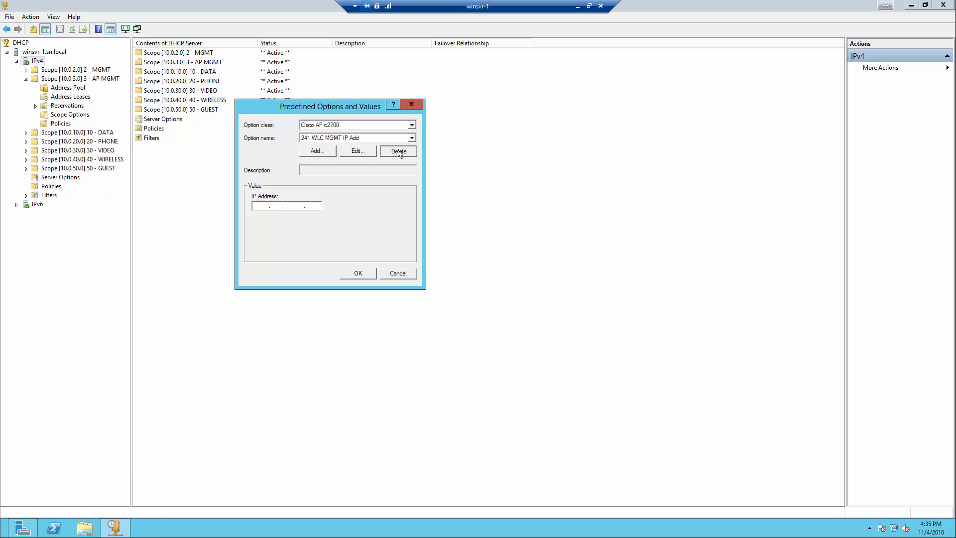
pyautogui.click(326, 139)
pyautogui.click(374, 144)
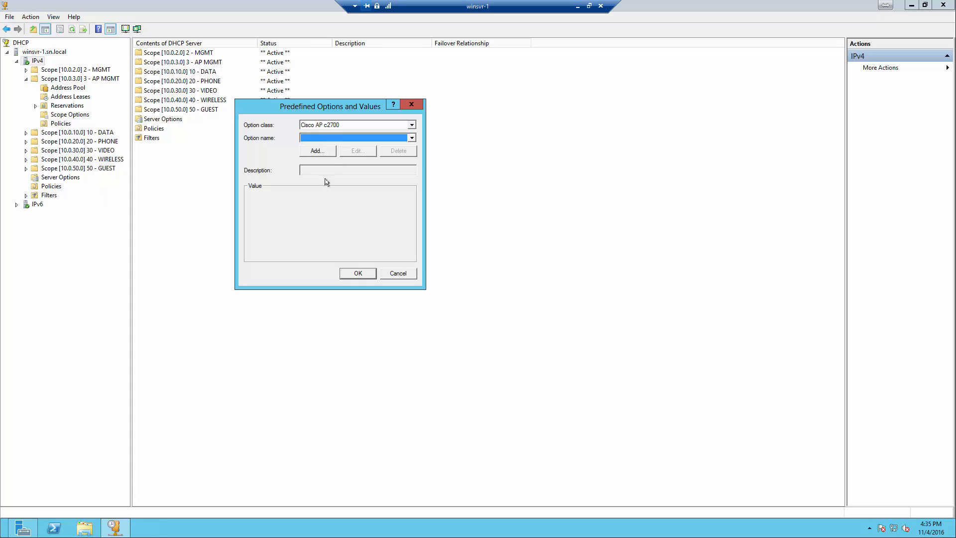
pyautogui.click(308, 140)
pyautogui.click(308, 139)
# Define a new option 'WLC IP' with code 241 and data type IP Address for Cisco AP c2700
pyautogui.click(326, 140)
pyautogui.click(326, 140)
pyautogui.click(317, 151)
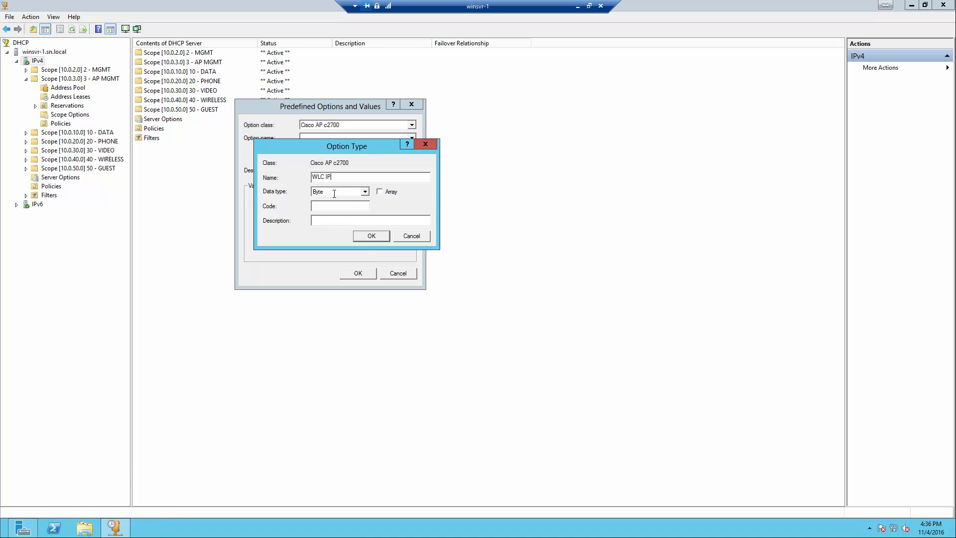
pyautogui.click(354, 191)
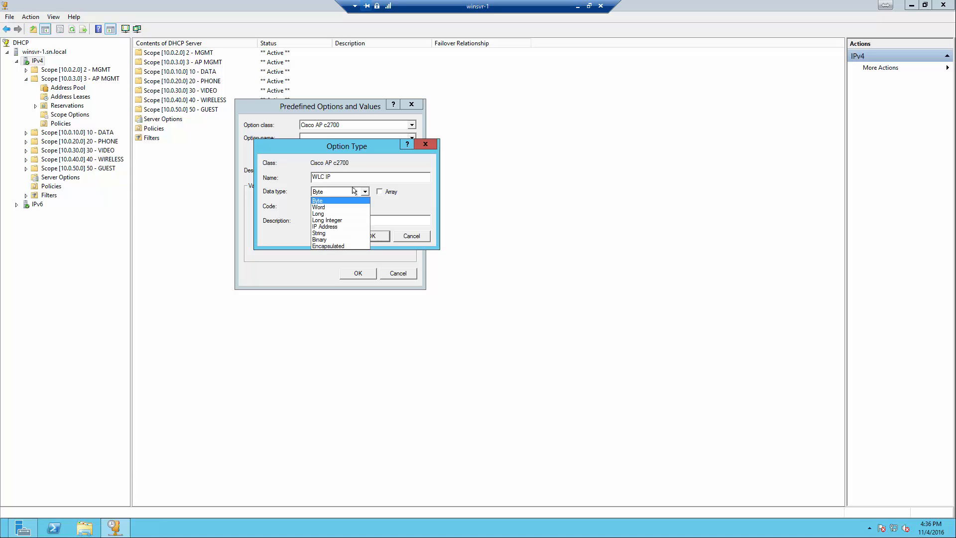
pyautogui.click(326, 227)
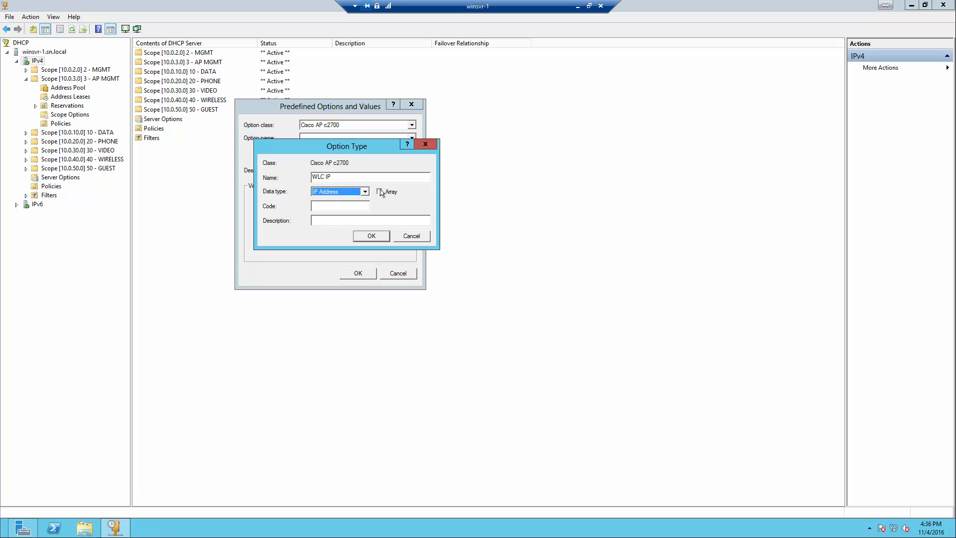
pyautogui.click(324, 205)
pyautogui.doubleClick(366, 205)
pyautogui.click(333, 221)
pyautogui.moveTo(361, 209); pyautogui.dragTo(369, 205)
pyautogui.click(366, 206)
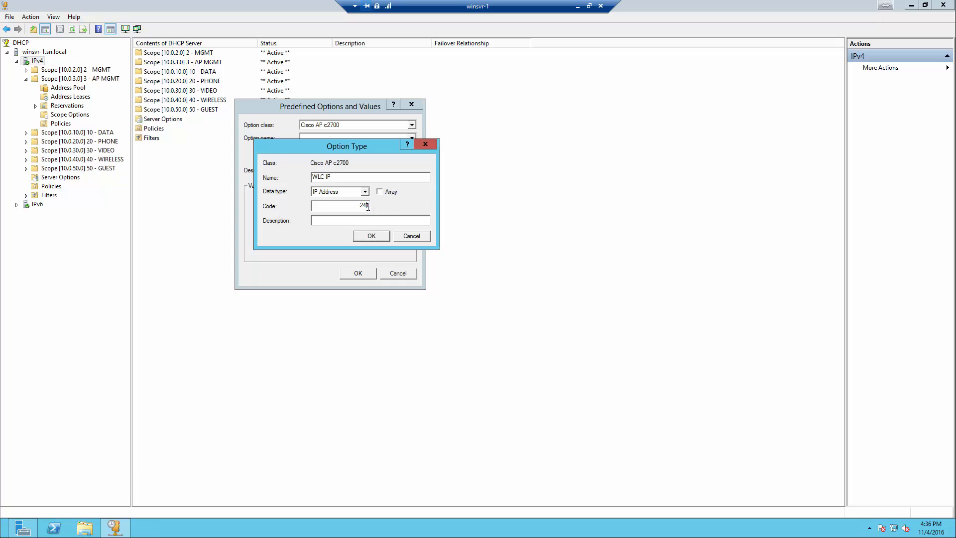
pyautogui.click(369, 237)
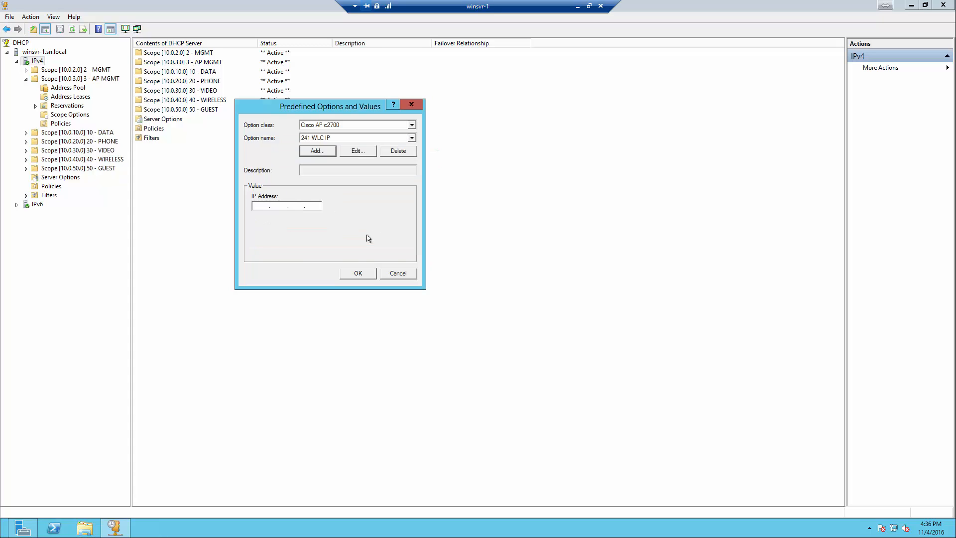
# Confirm the predefined option value and dismiss the option-does-not-exist error
pyautogui.click(256, 205)
pyautogui.click(274, 206)
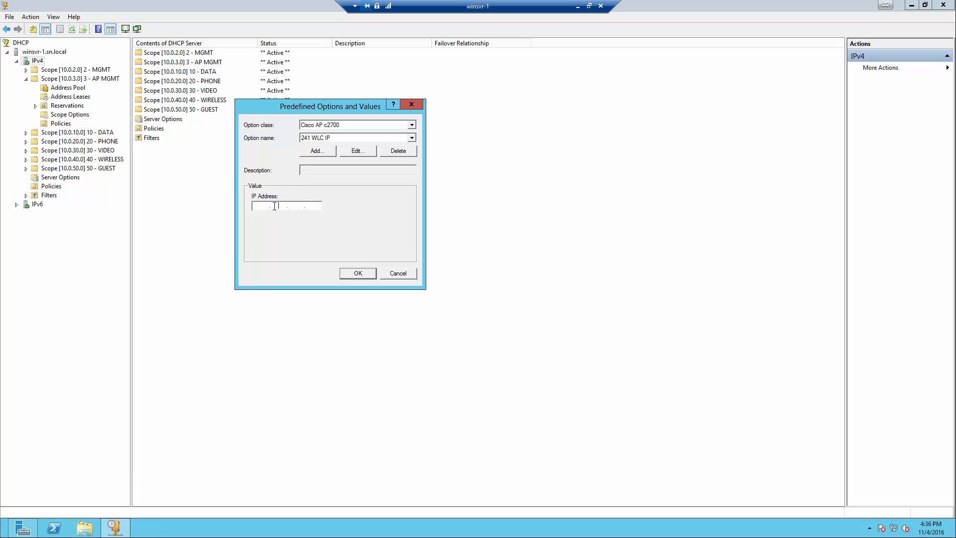
pyautogui.click(309, 207)
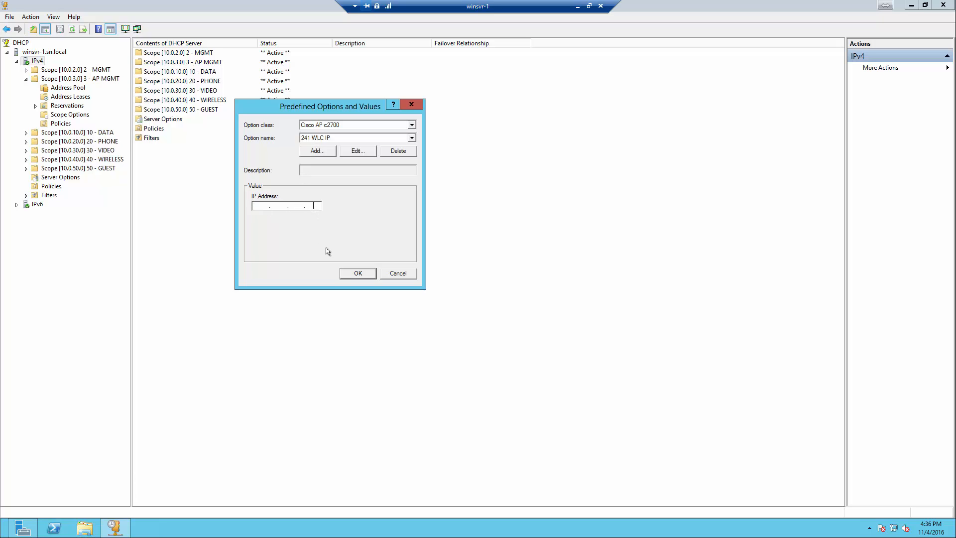
pyautogui.click(359, 273)
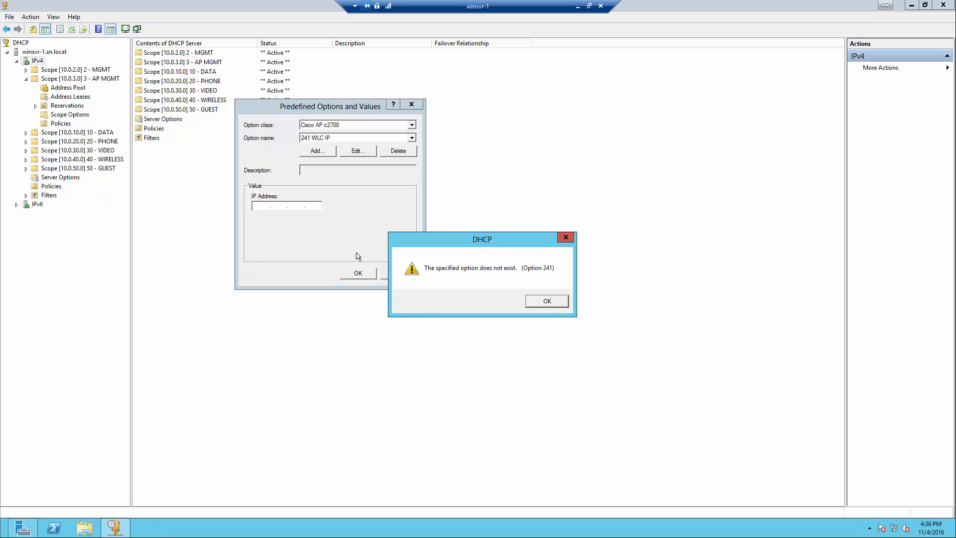
pyautogui.click(546, 302)
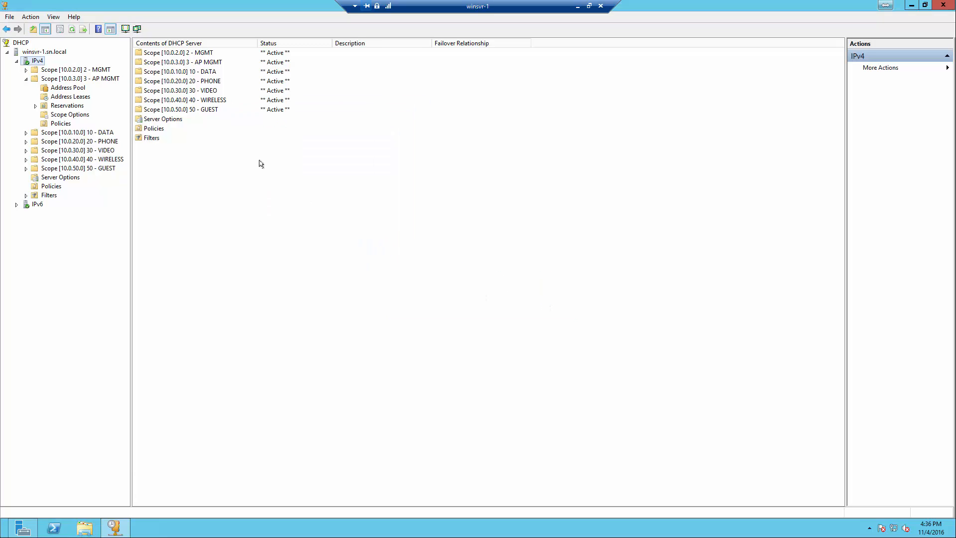
pyautogui.rightClick(32, 59)
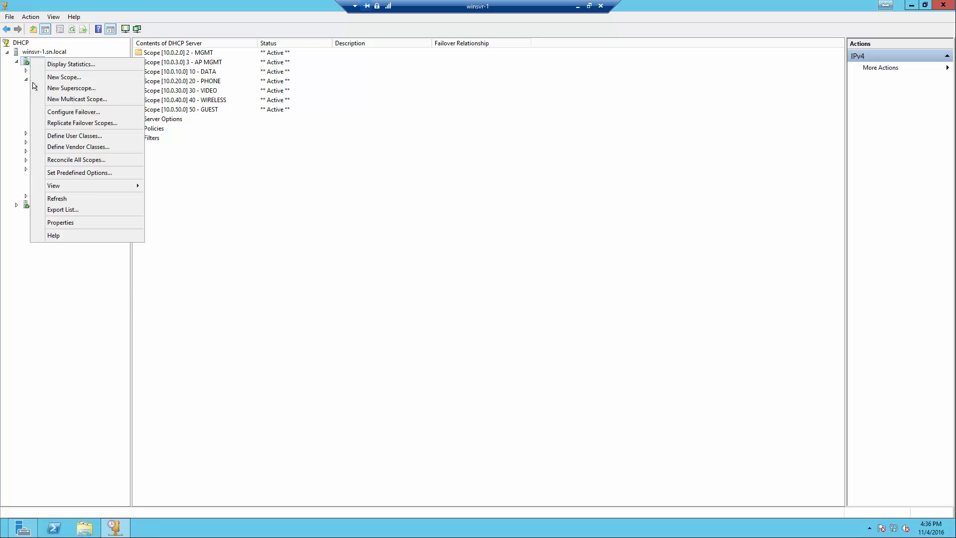
pyautogui.click(70, 172)
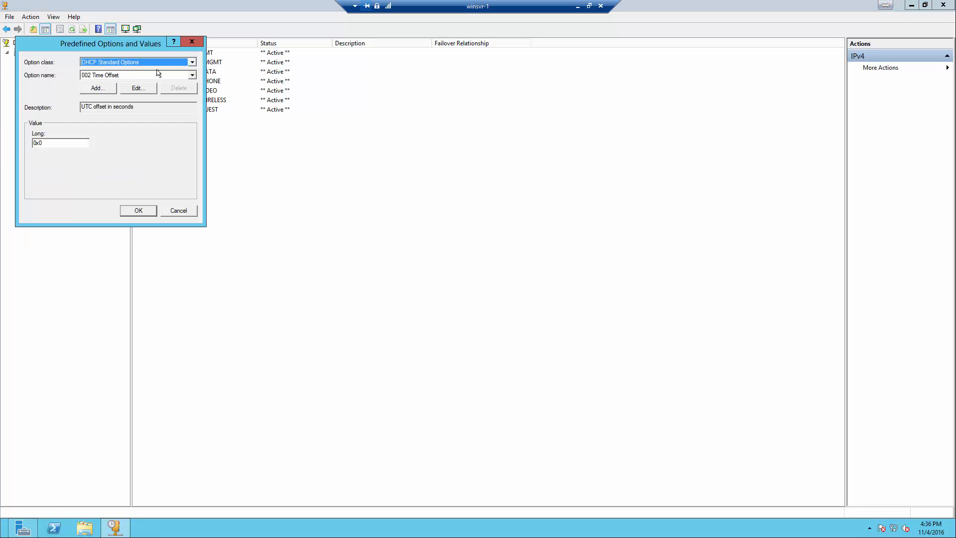
pyautogui.click(191, 62)
pyautogui.click(112, 97)
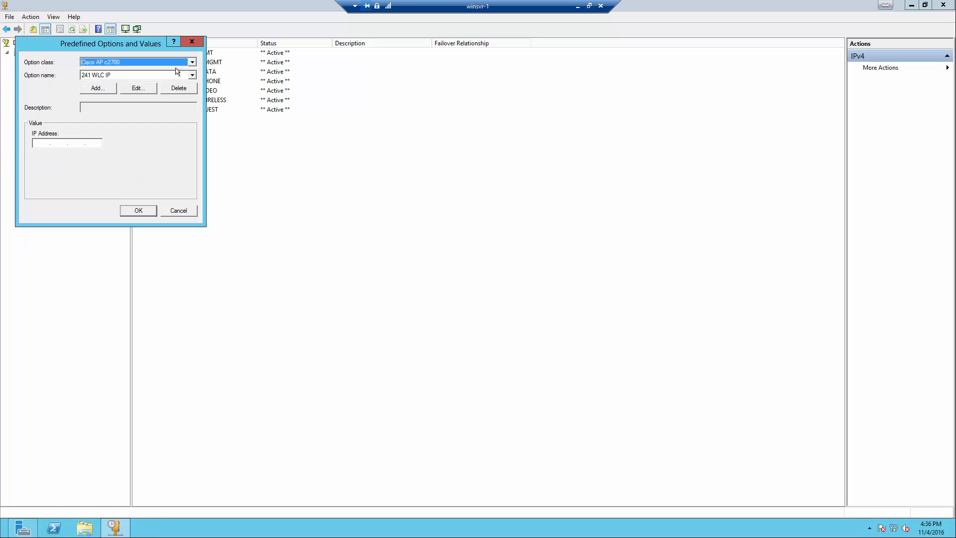
pyautogui.click(192, 61)
pyautogui.click(114, 103)
pyautogui.click(112, 78)
pyautogui.click(114, 85)
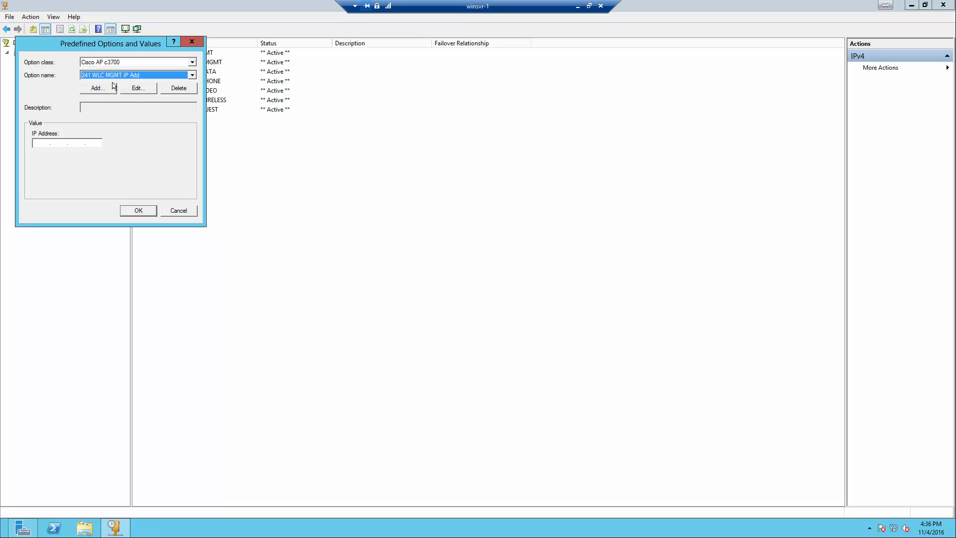
pyautogui.click(133, 91)
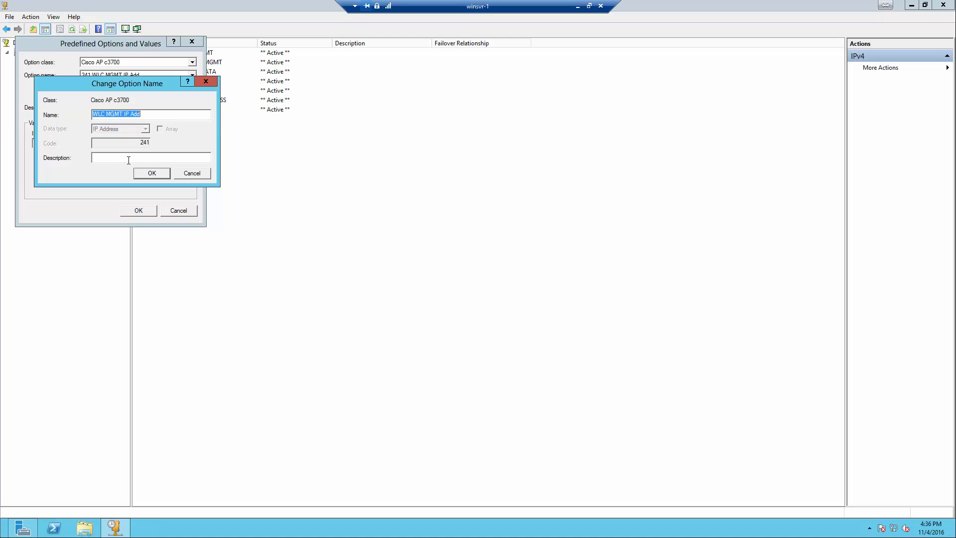
pyautogui.click(206, 82)
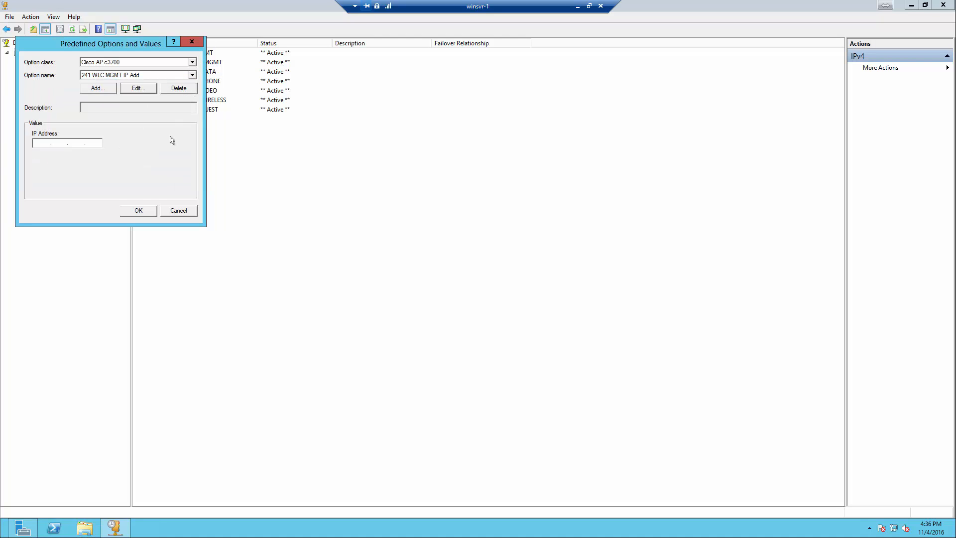
pyautogui.click(137, 210)
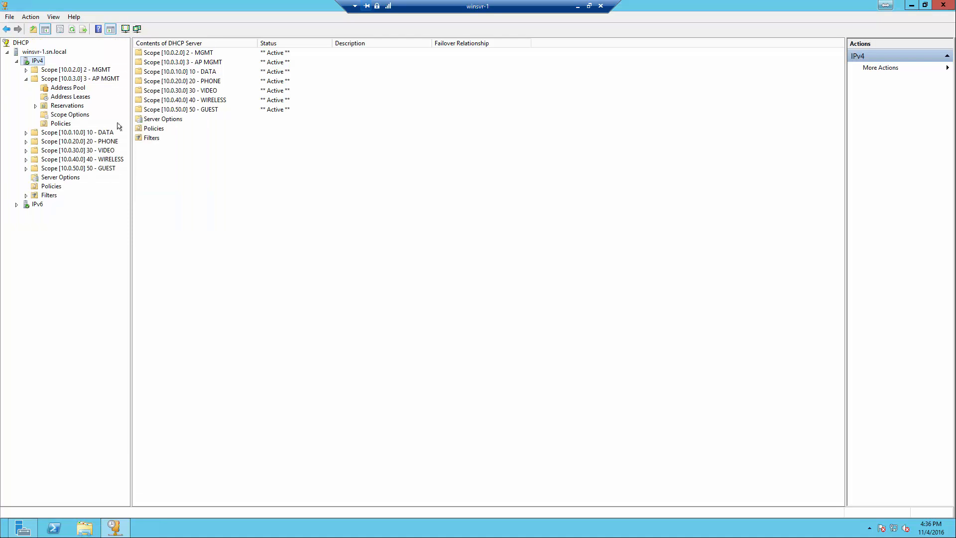
# In the 10.0.3.0 AP MGMT scope options, delete the existing 241 WLC IP option
pyautogui.click(64, 80)
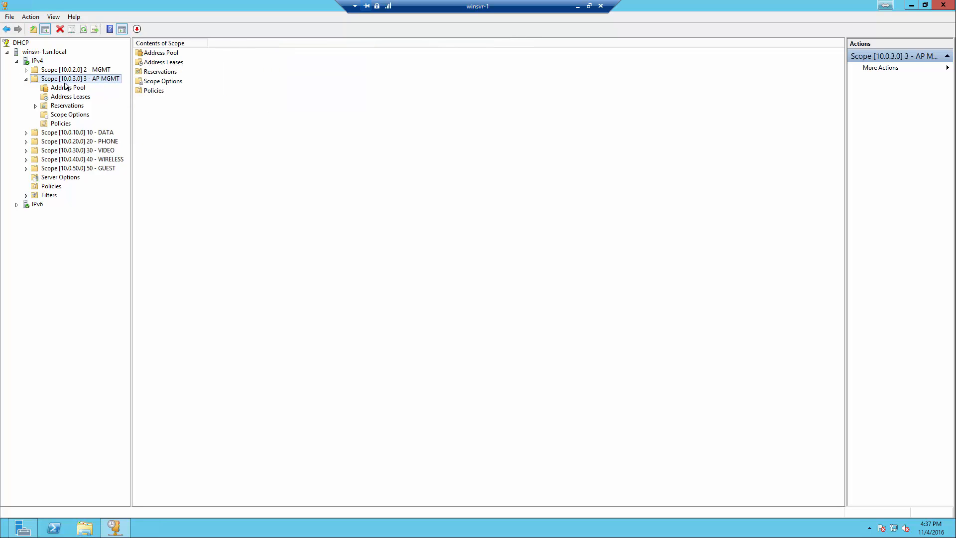
pyautogui.click(65, 116)
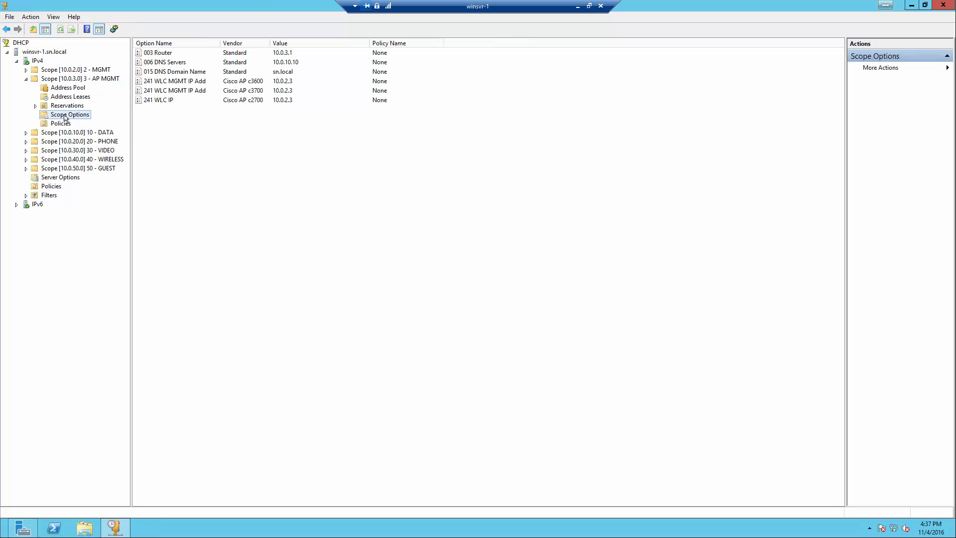
pyautogui.click(162, 83)
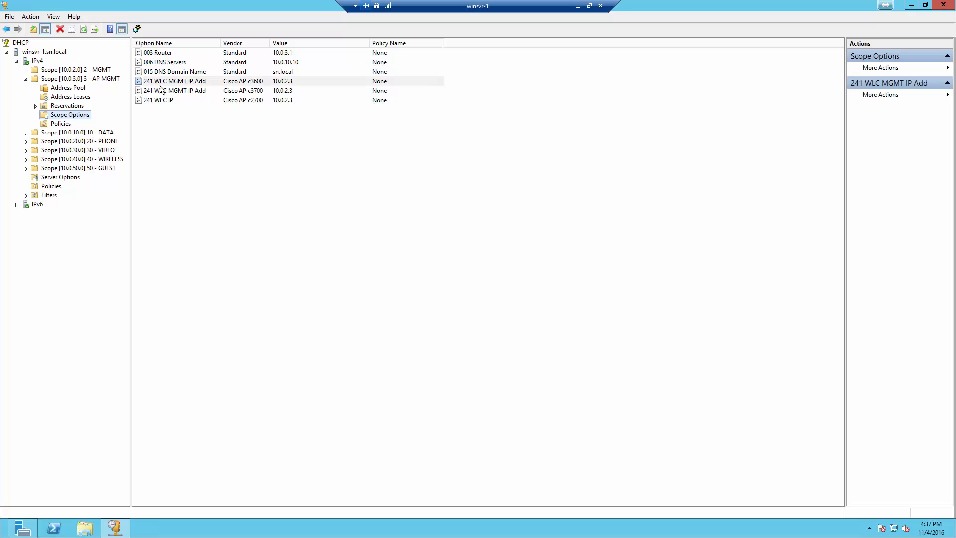
pyautogui.click(163, 98)
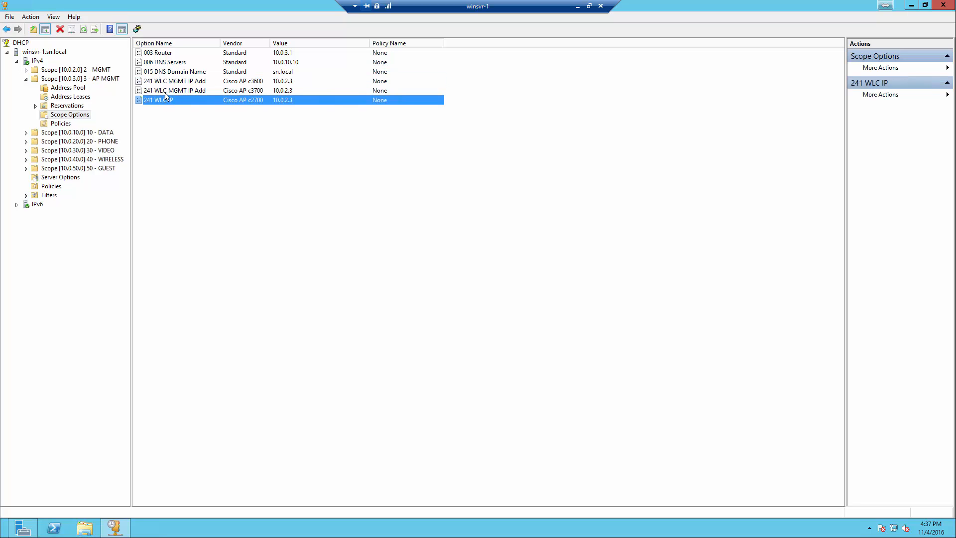
pyautogui.click(169, 92)
pyautogui.click(173, 82)
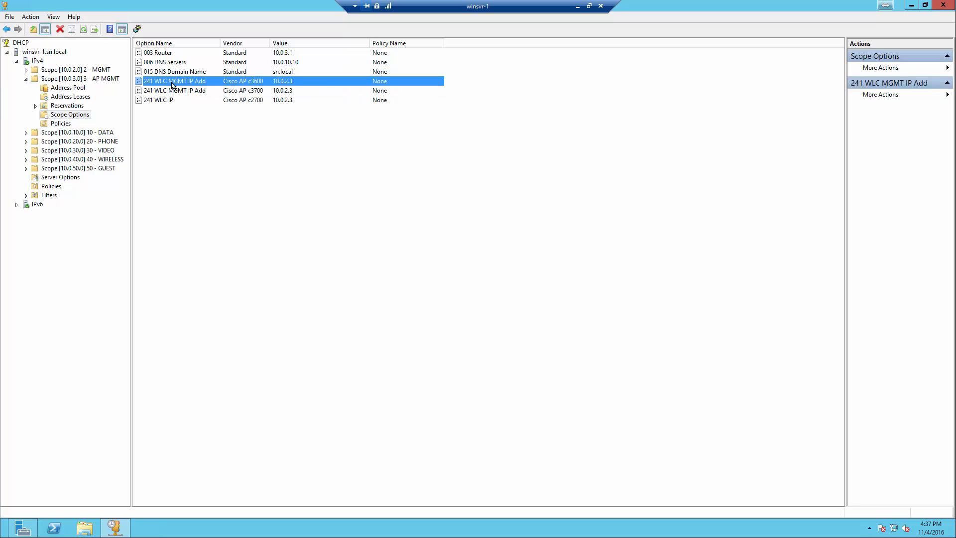
pyautogui.click(174, 99)
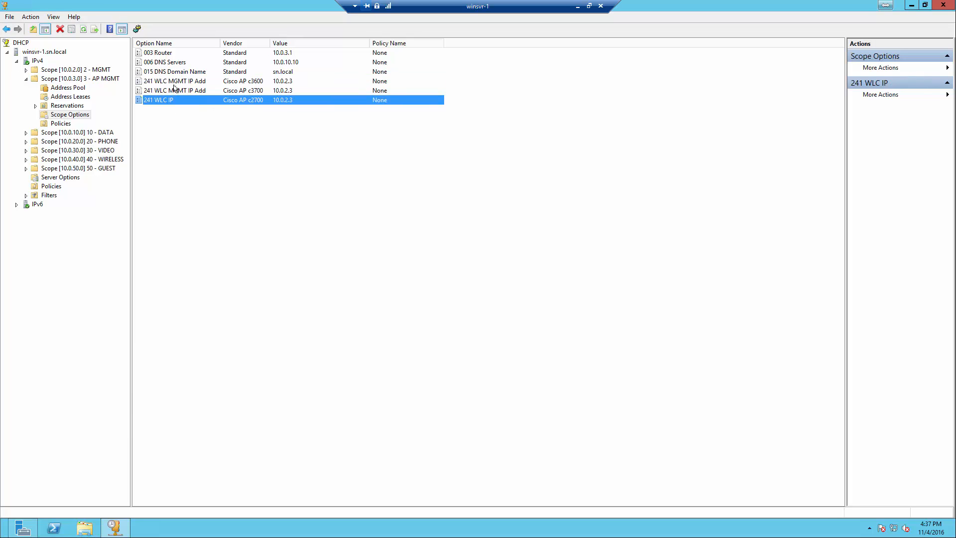
pyautogui.click(175, 86)
pyautogui.rightClick(176, 85)
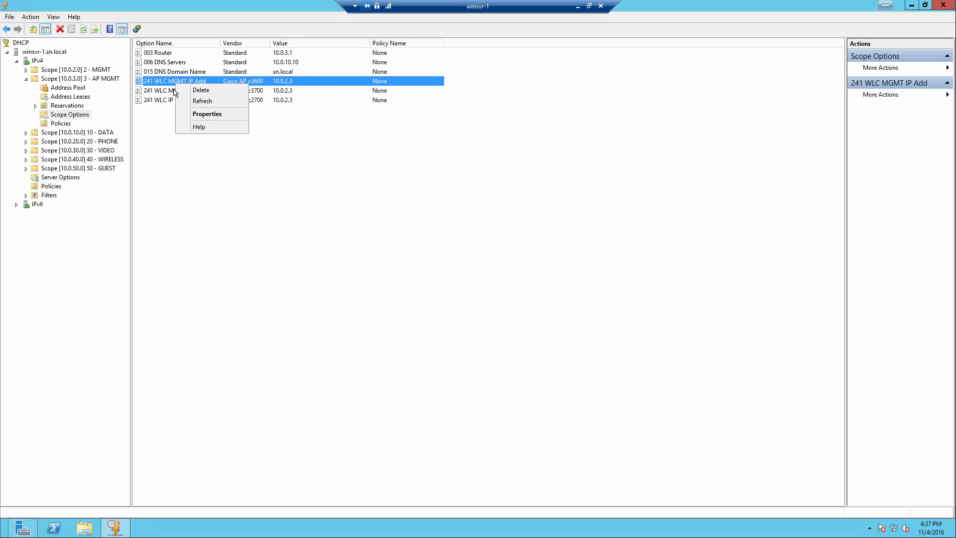
pyautogui.click(199, 101)
pyautogui.rightClick(158, 101)
pyautogui.click(168, 107)
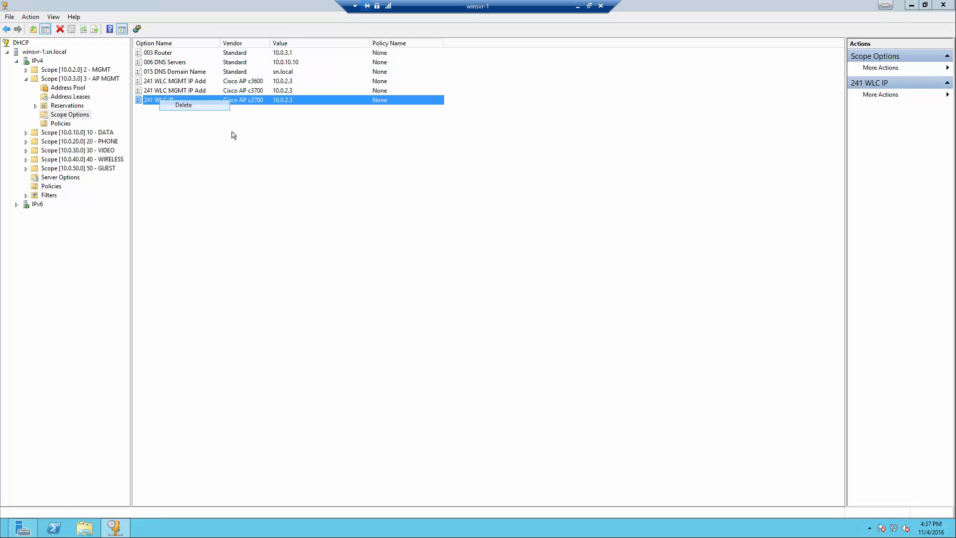
pyautogui.click(488, 301)
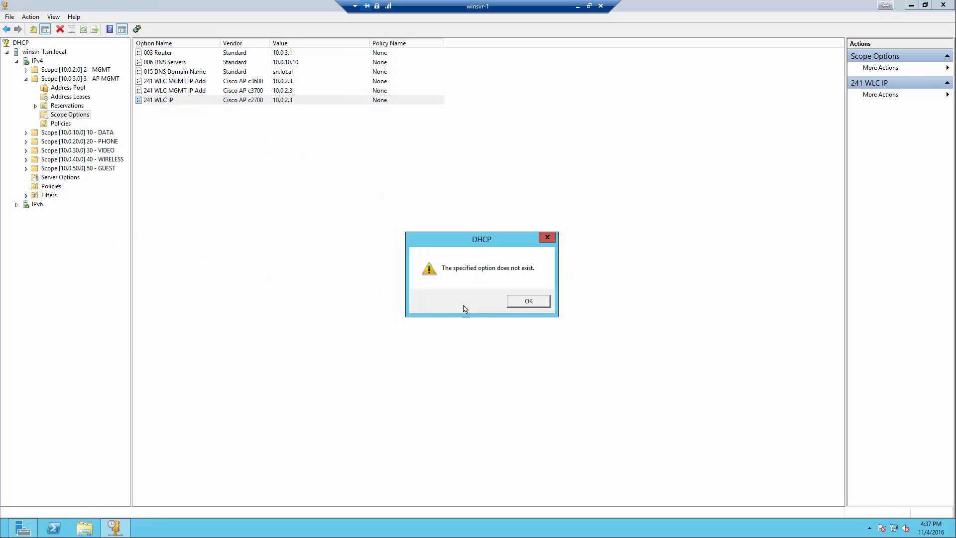
pyautogui.click(515, 301)
# Under Advanced scope options, enable 241 WLC IP = 10.0.2.3 for vendor class Cisco AP c2700
pyautogui.rightClick(209, 126)
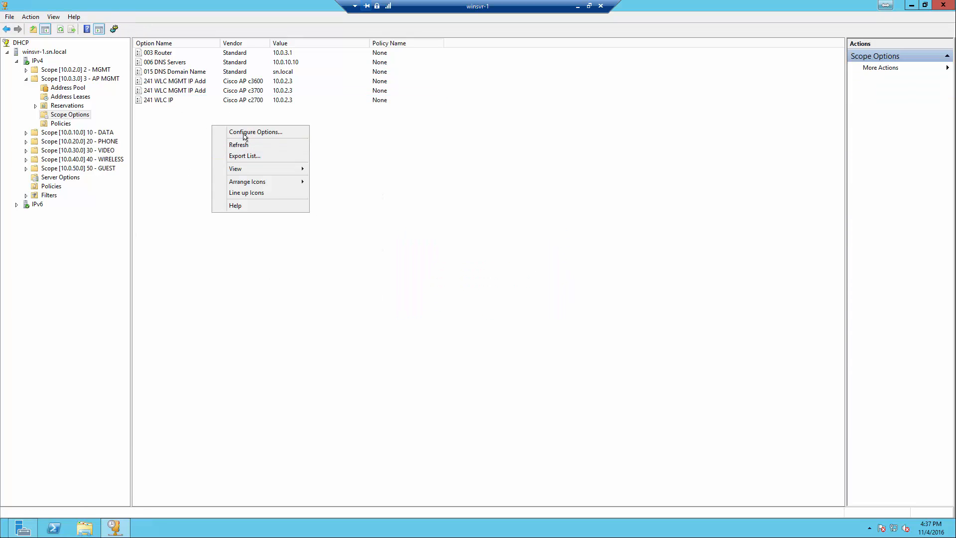
pyautogui.click(74, 115)
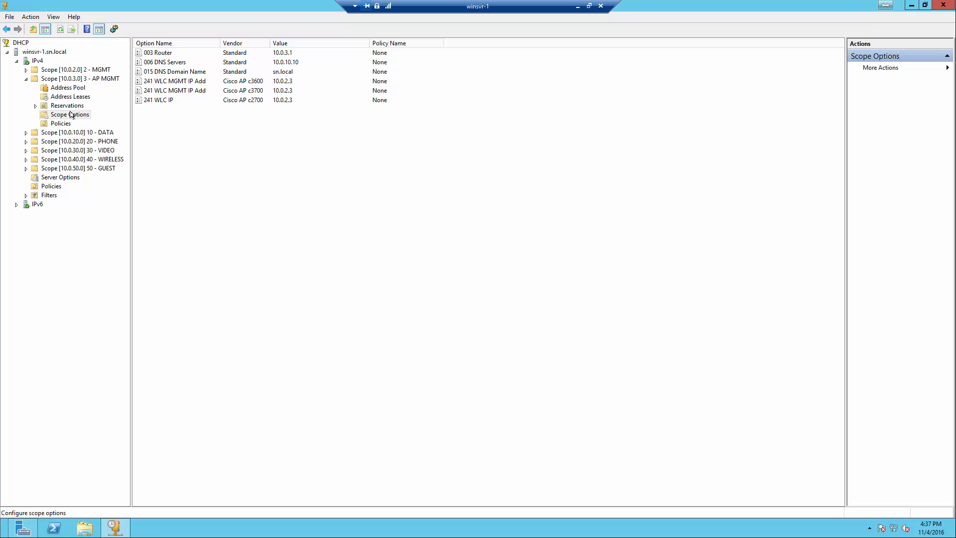
pyautogui.rightClick(168, 128)
pyautogui.click(213, 135)
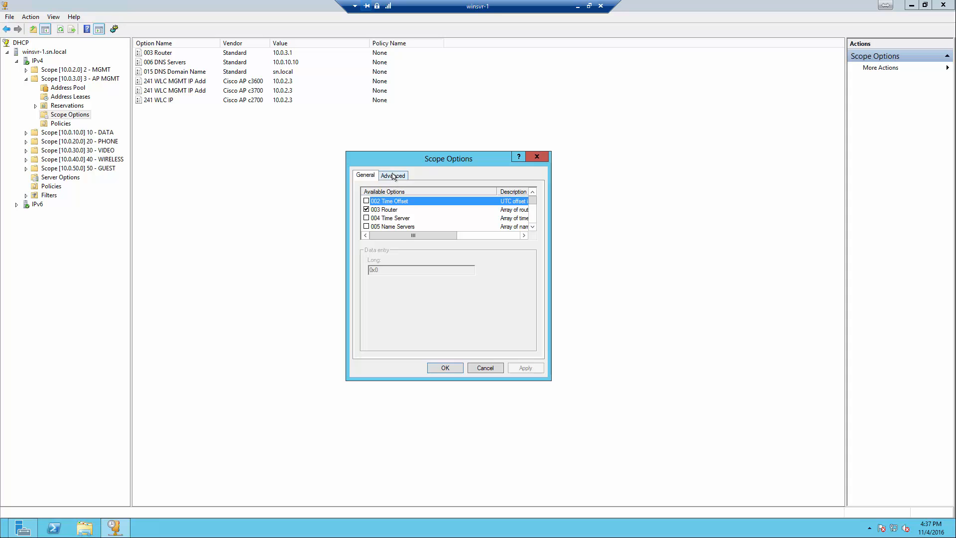
pyautogui.click(394, 177)
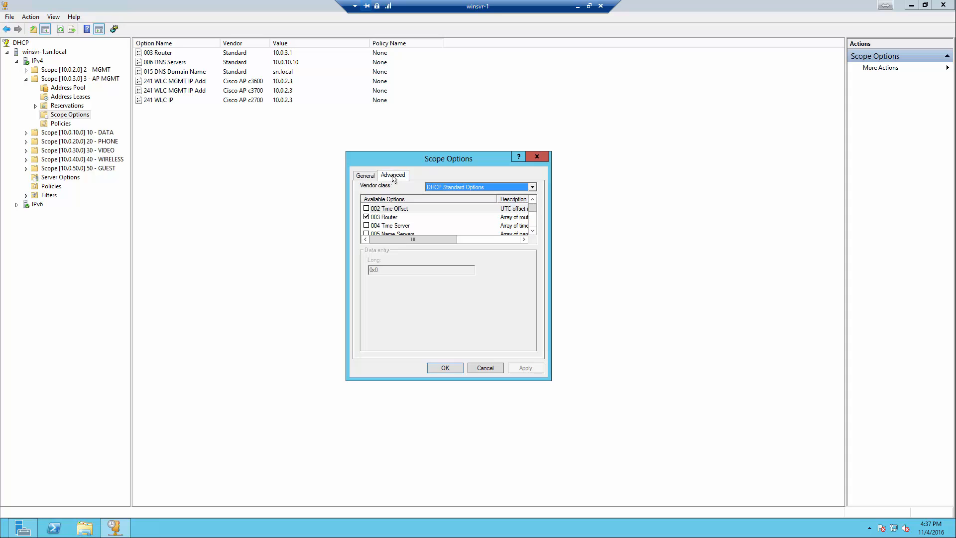
pyautogui.click(529, 189)
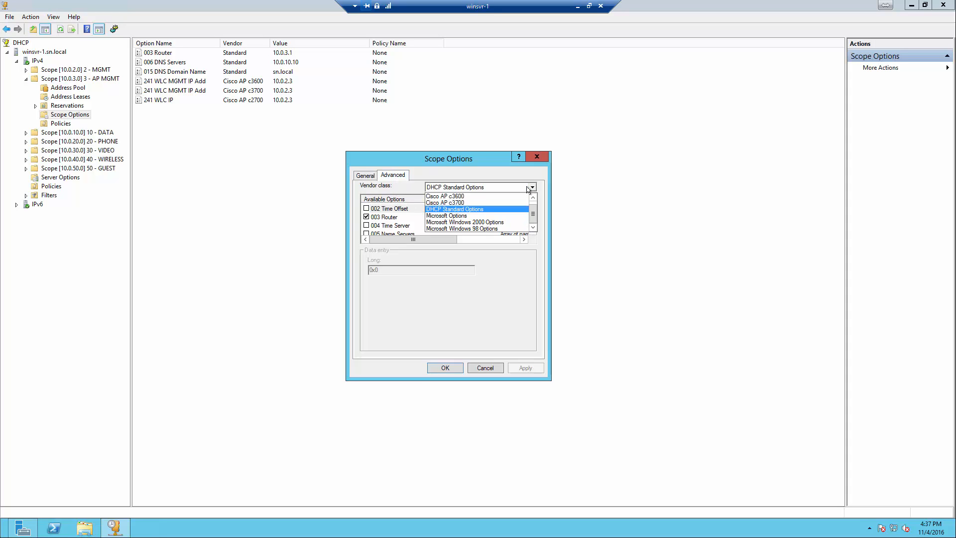
pyautogui.scroll(1, 459, 200)
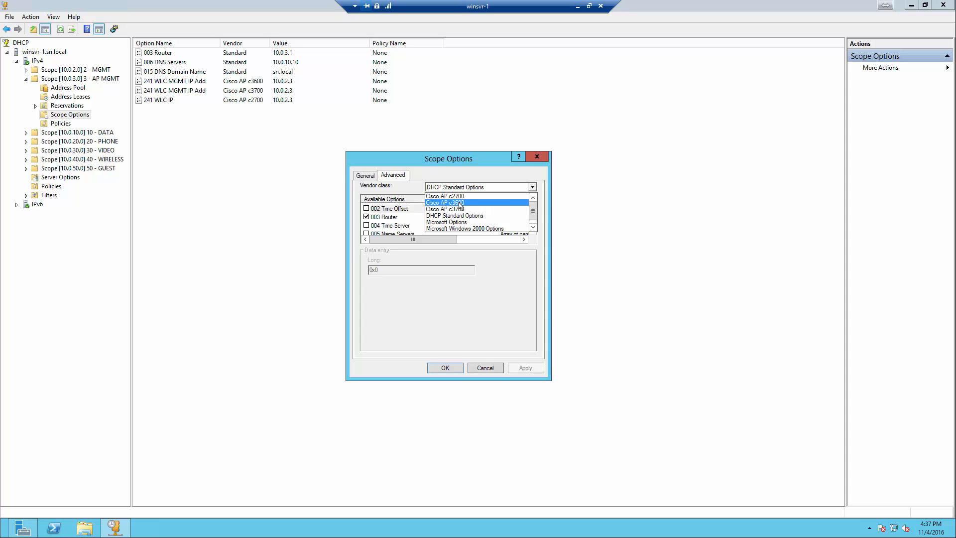
pyautogui.click(464, 197)
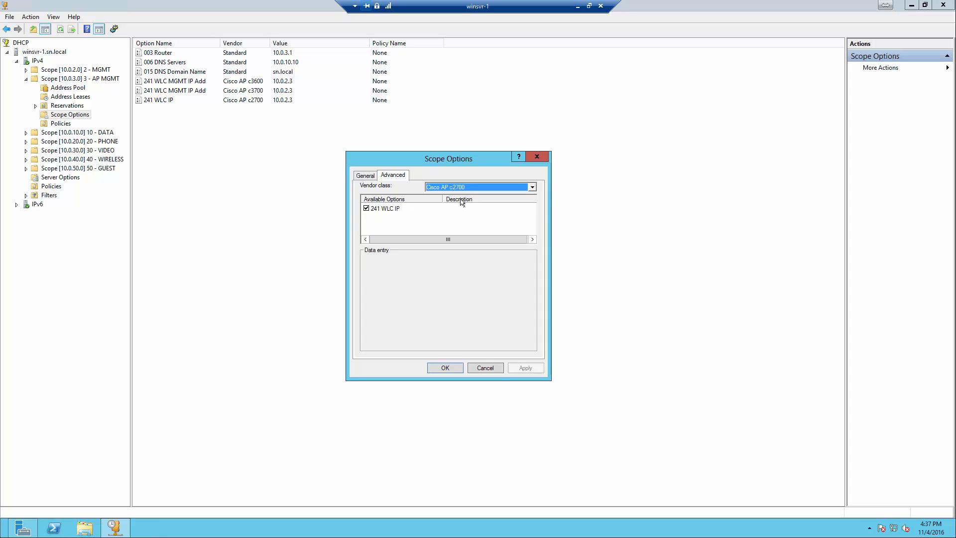
pyautogui.click(366, 209)
pyautogui.click(366, 209)
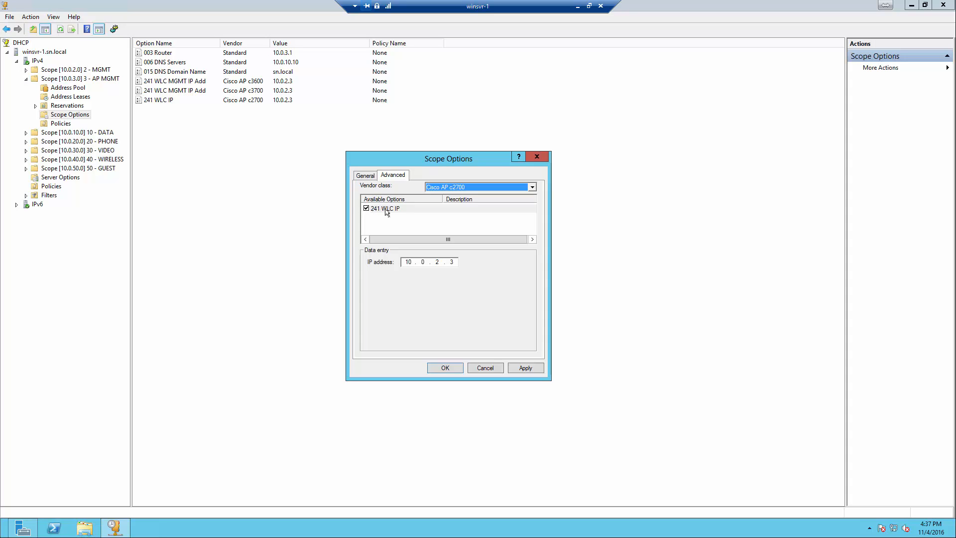
pyautogui.click(449, 264)
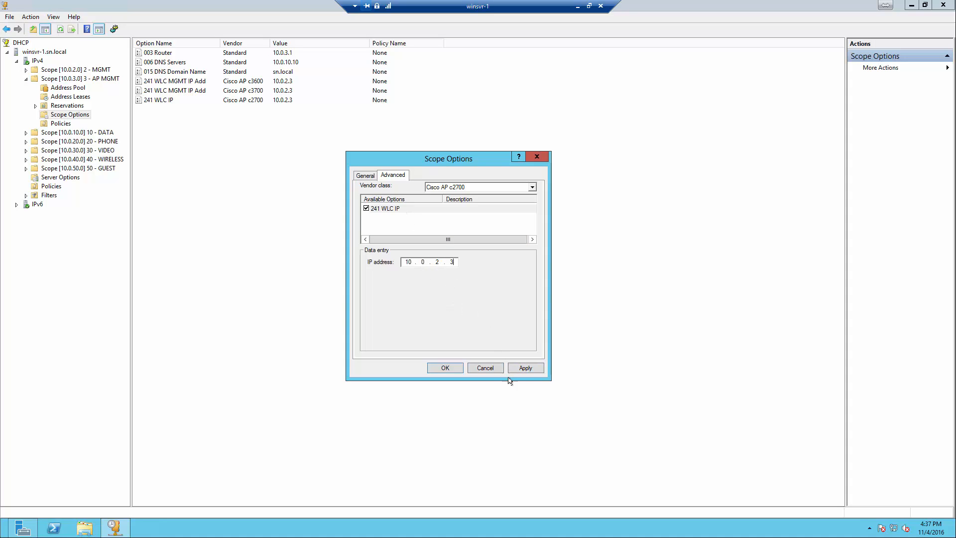
pyautogui.click(522, 366)
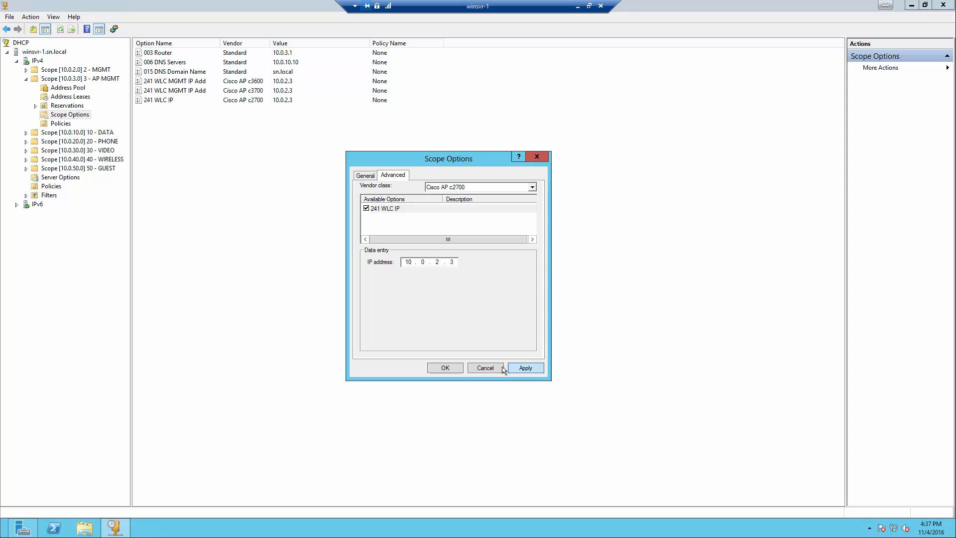
pyautogui.click(445, 368)
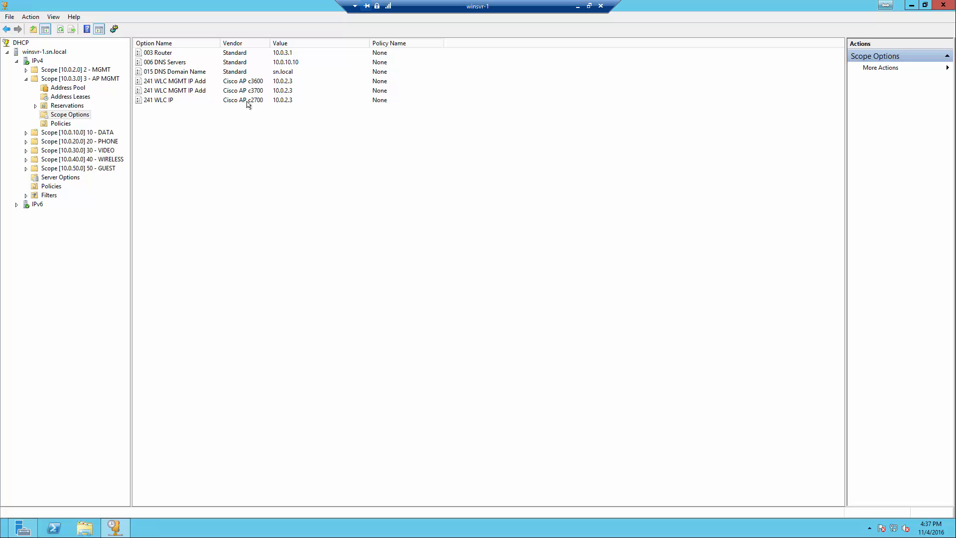
# Browse the IPv4 scopes, expanding and collapsing the 10.0.10.0 DATA and 10.0.20.0 PHONE scopes
pyautogui.click(37, 61)
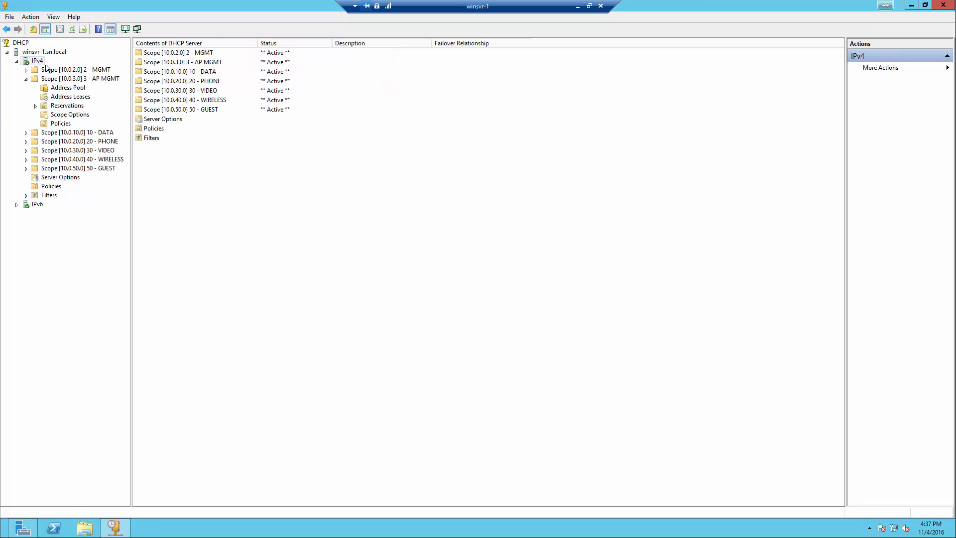
pyautogui.rightClick(40, 62)
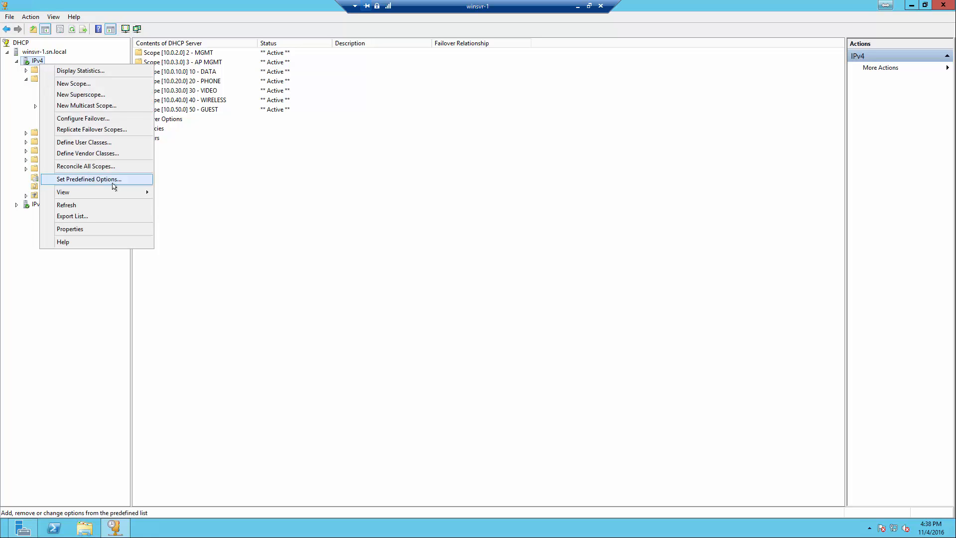
pyautogui.click(224, 187)
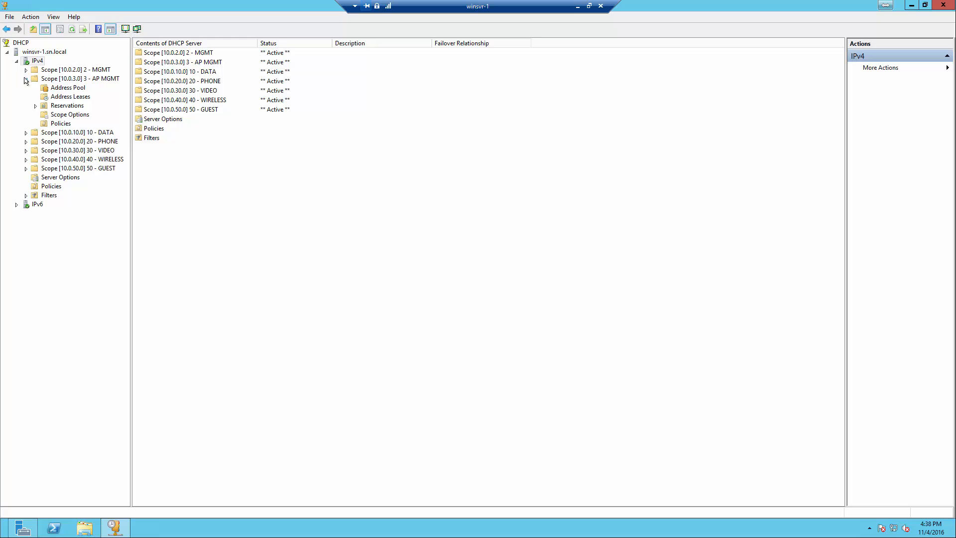
pyautogui.click(62, 115)
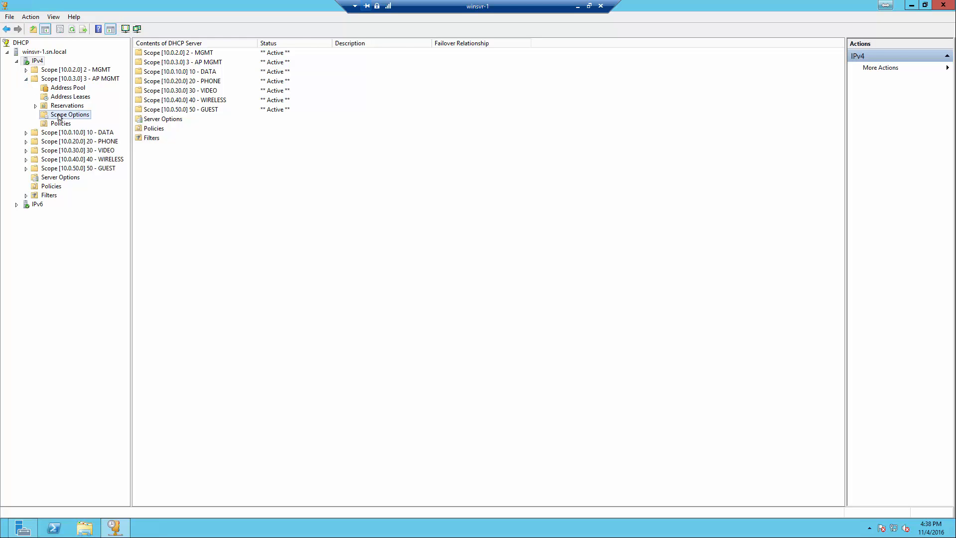
pyautogui.click(70, 71)
pyautogui.doubleClick(75, 133)
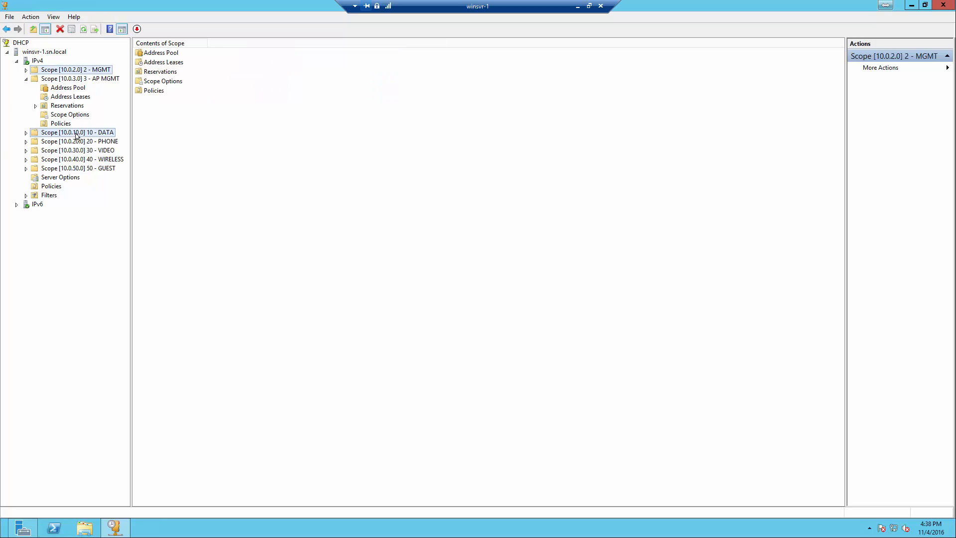
pyautogui.click(68, 142)
pyautogui.doubleClick(69, 188)
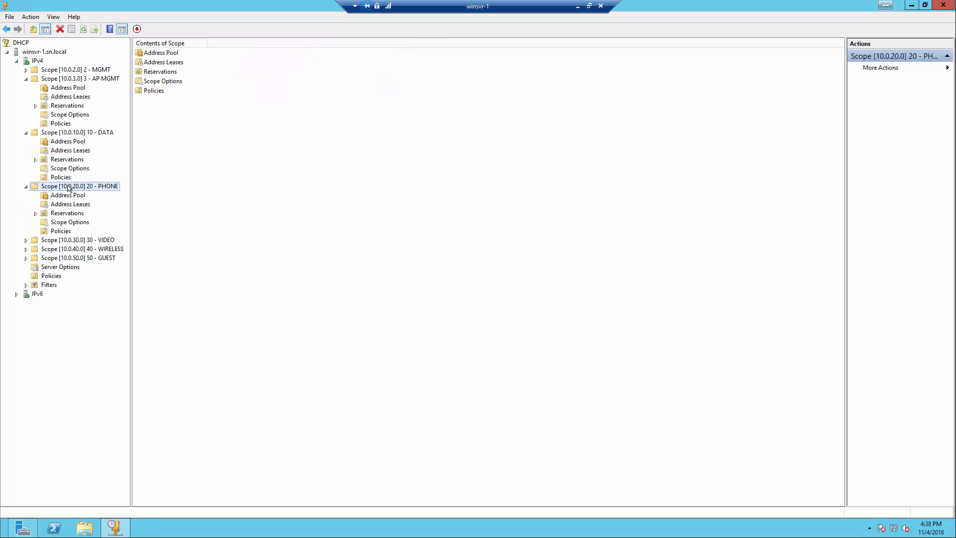
pyautogui.click(24, 133)
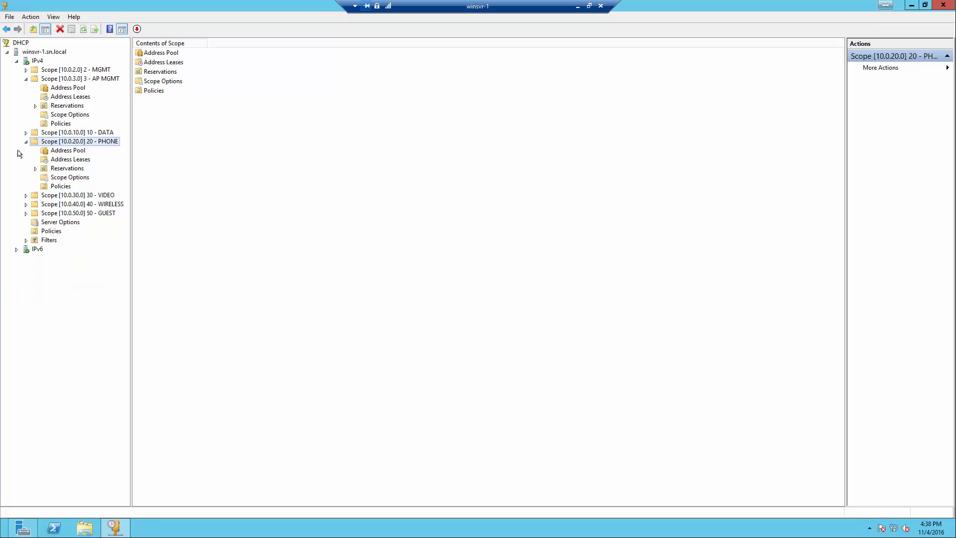
pyautogui.click(26, 142)
# Check that the AP MGMT scope's option 241 entries read 10.0.2.3, then close the DHCP console
pyautogui.click(69, 115)
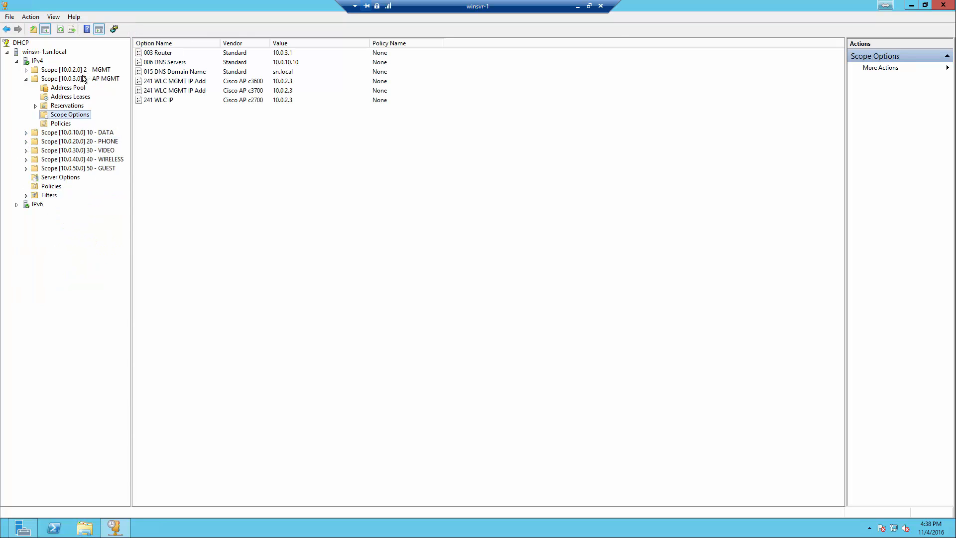
pyautogui.click(246, 81)
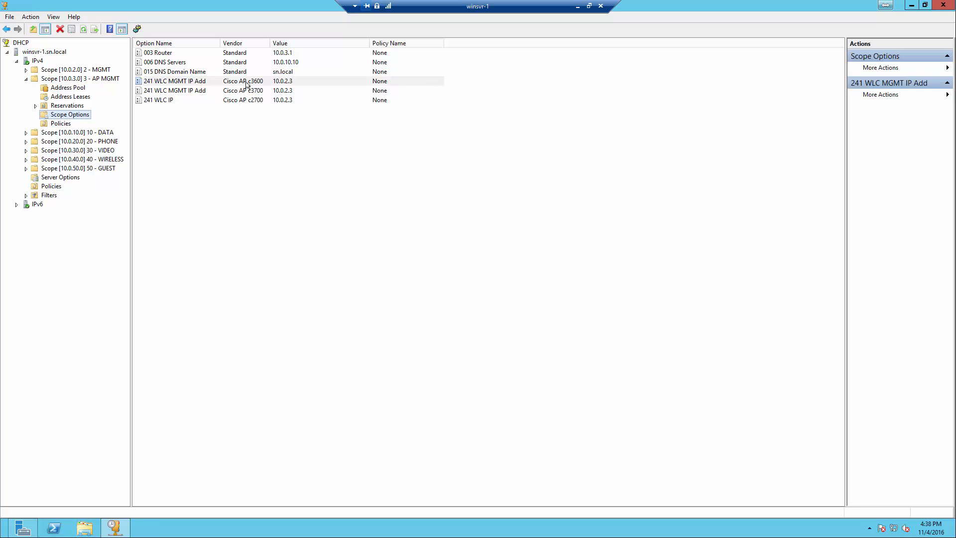
pyautogui.click(245, 90)
pyautogui.click(245, 81)
pyautogui.click(243, 90)
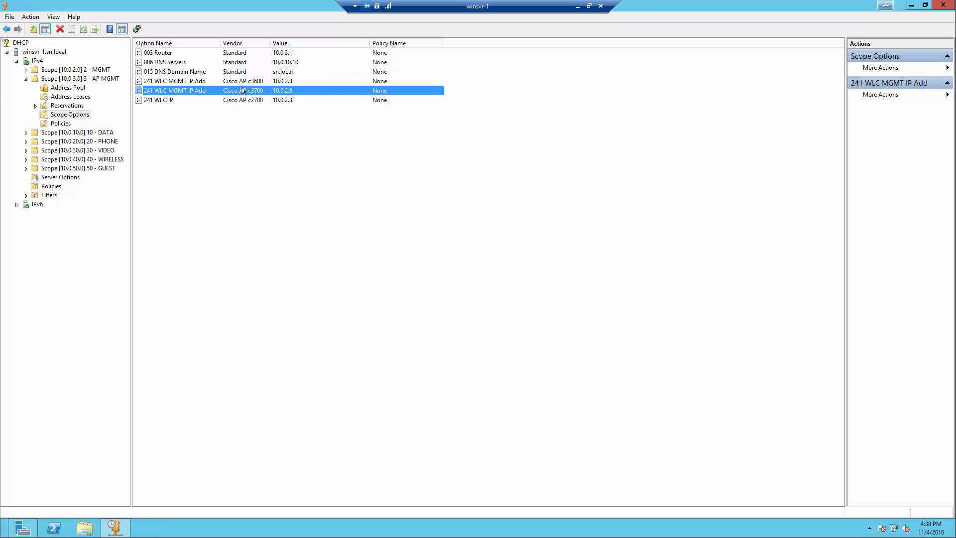
pyautogui.click(241, 101)
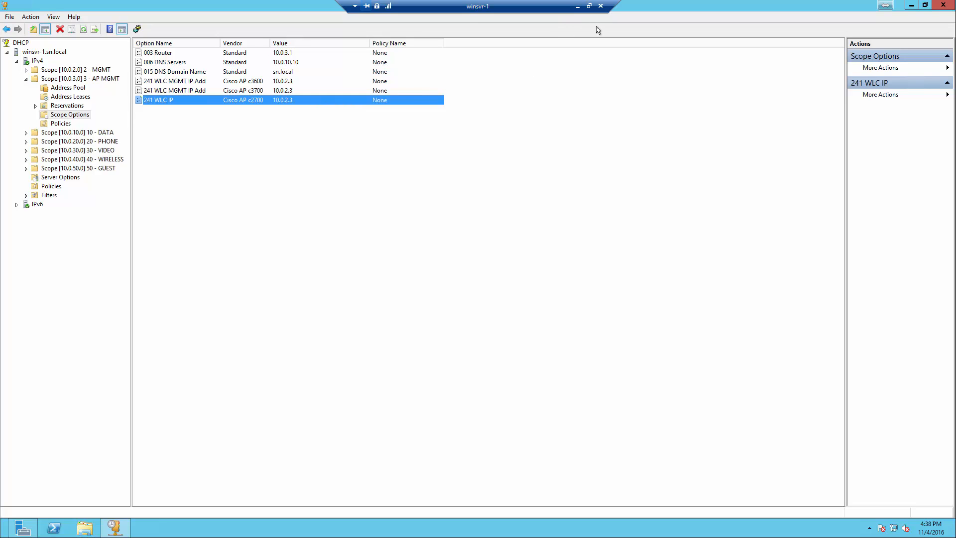
pyautogui.click(941, 6)
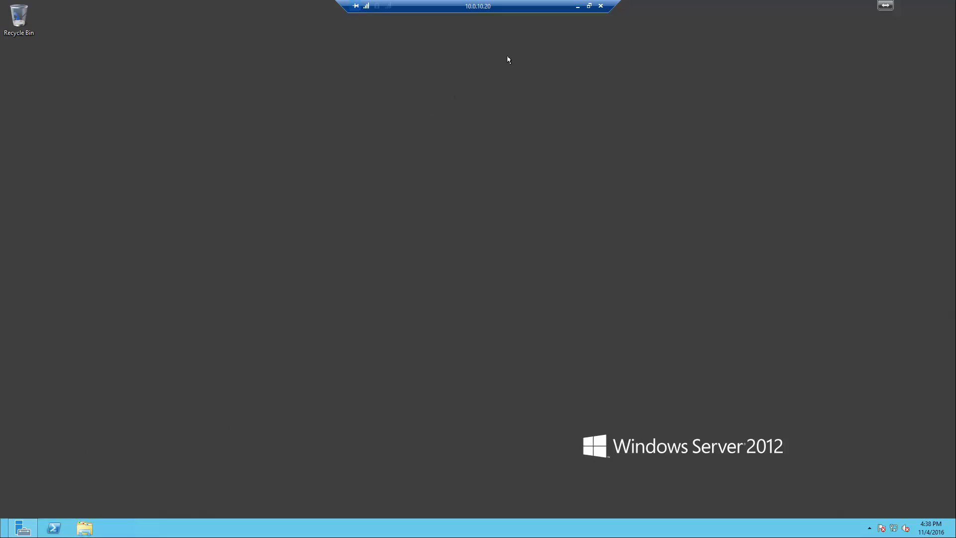
# Minimize and restore the 10.0.10.20 session, then disconnect both remote sessions, including winsvr-1
pyautogui.click(578, 7)
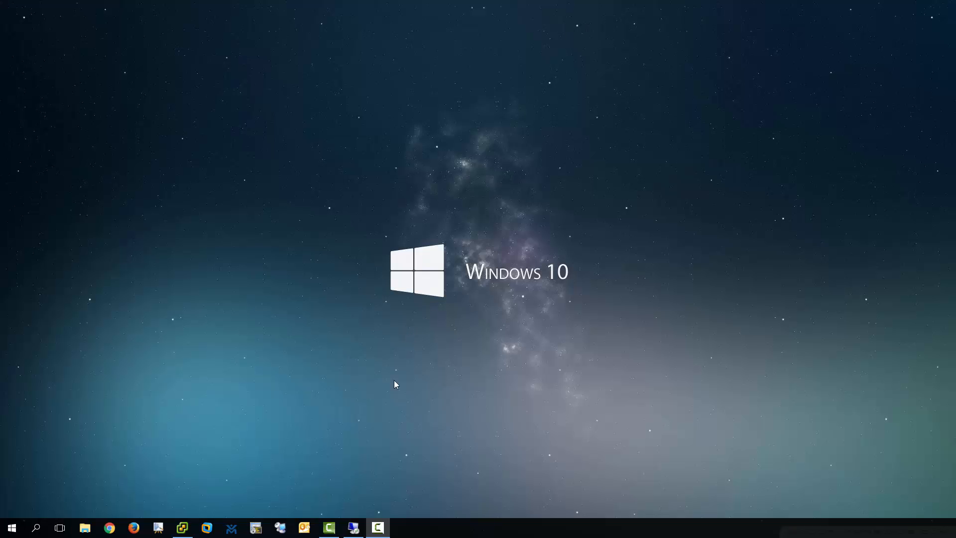
pyautogui.click(354, 527)
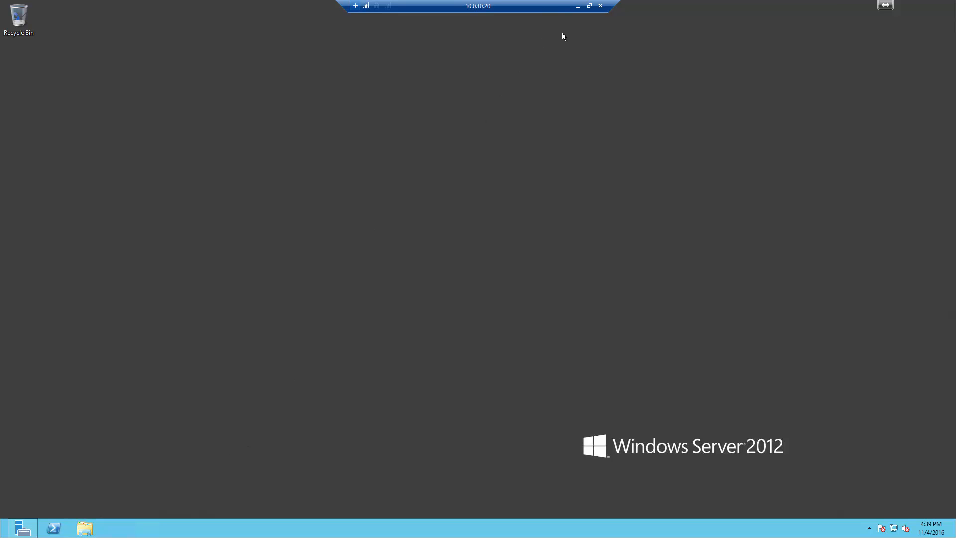
pyautogui.click(601, 6)
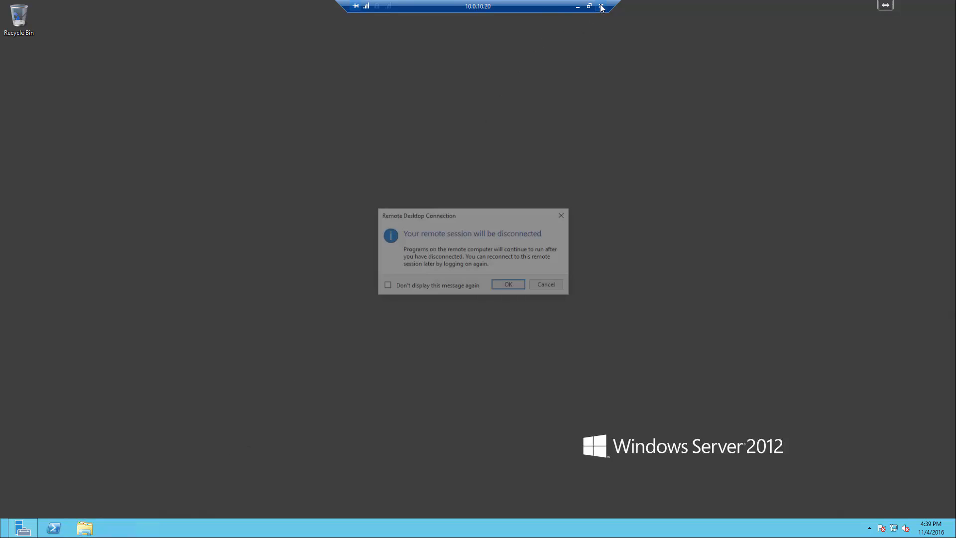
pyautogui.click(511, 286)
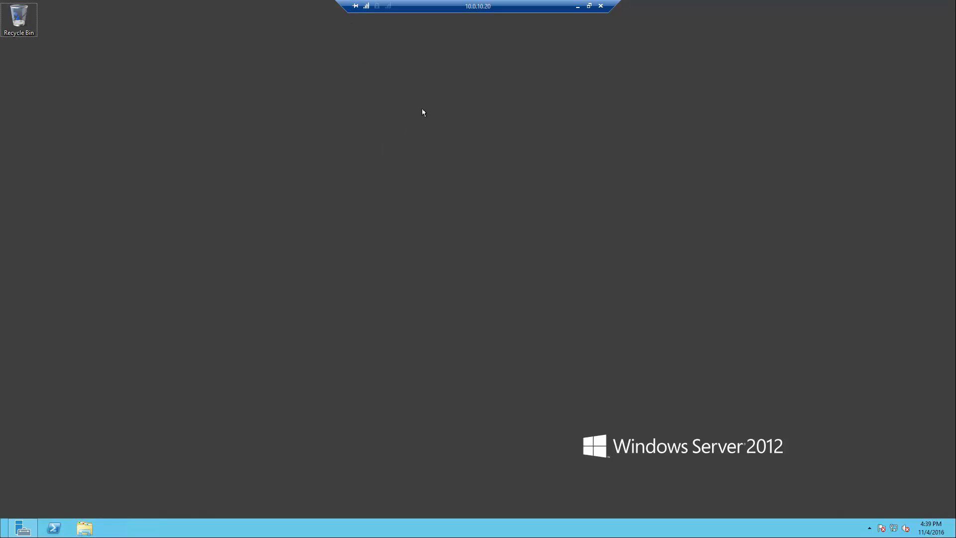
pyautogui.click(601, 7)
pyautogui.click(504, 284)
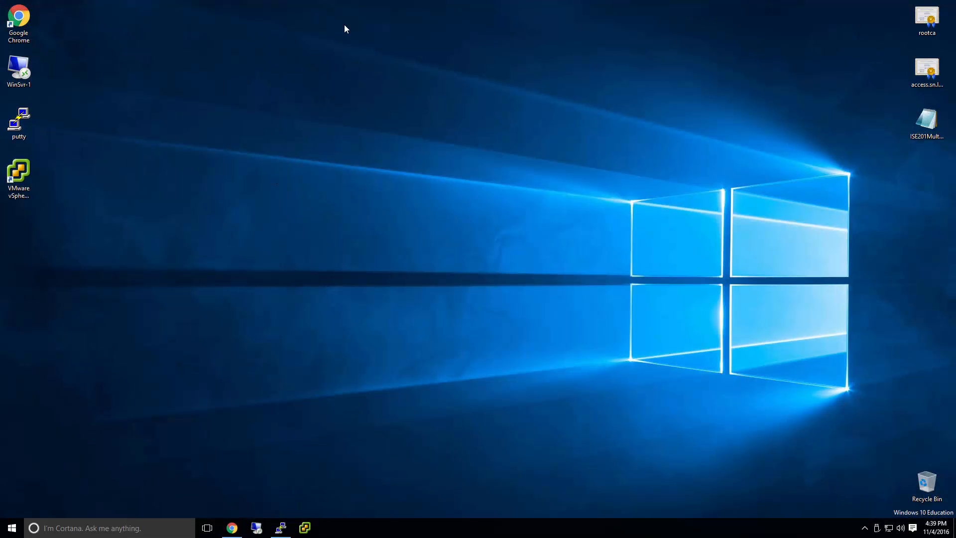
pyautogui.moveTo(406, 1)
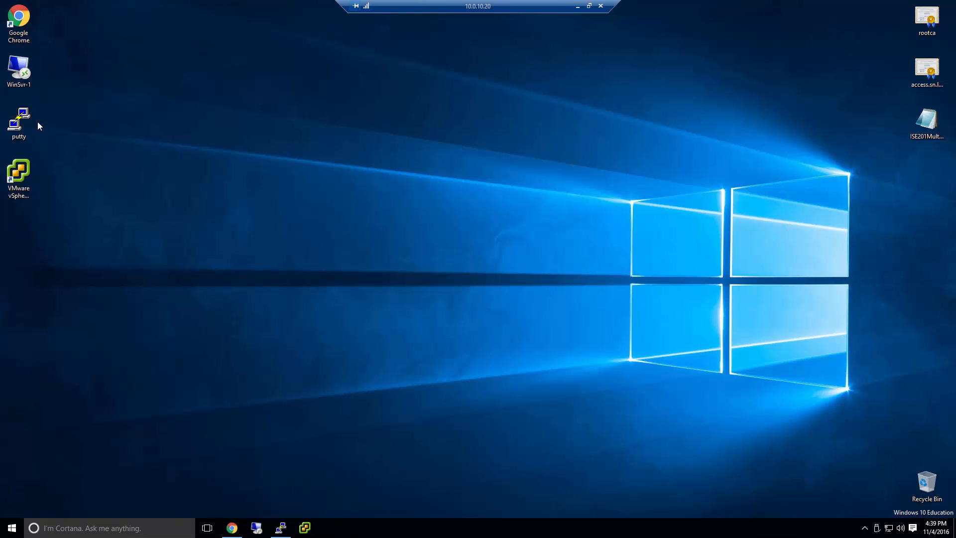
pyautogui.click(22, 119)
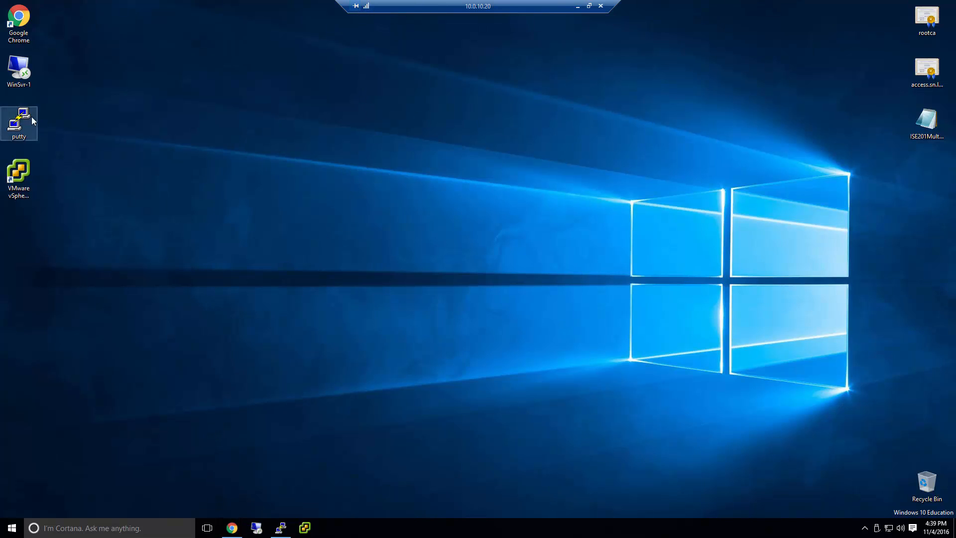
pyautogui.click(281, 527)
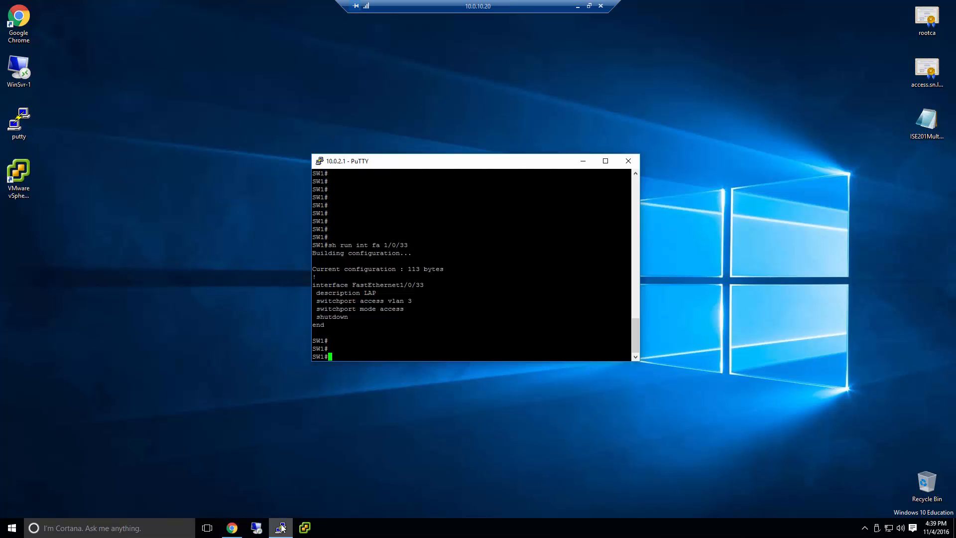
pyautogui.click(232, 528)
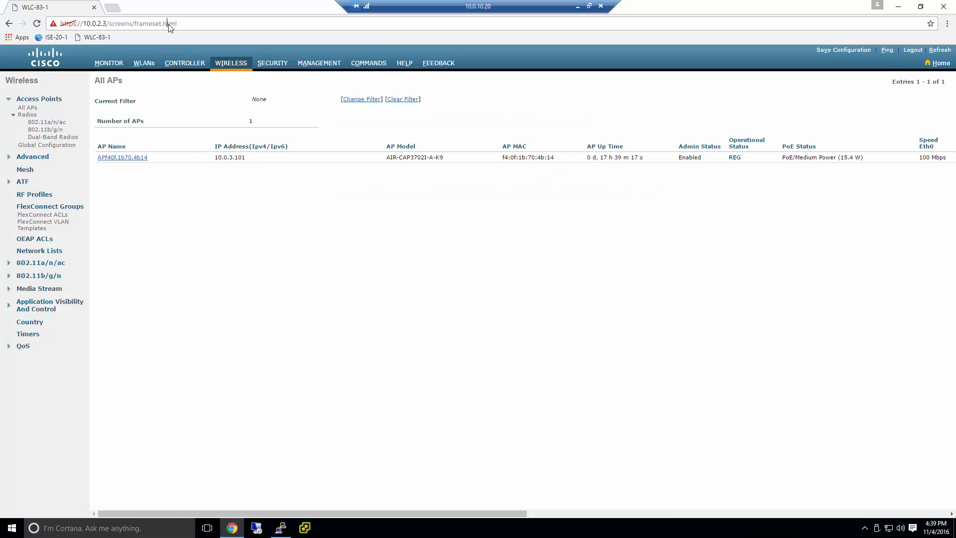
pyautogui.moveTo(173, 23); pyautogui.dragTo(113, 23)
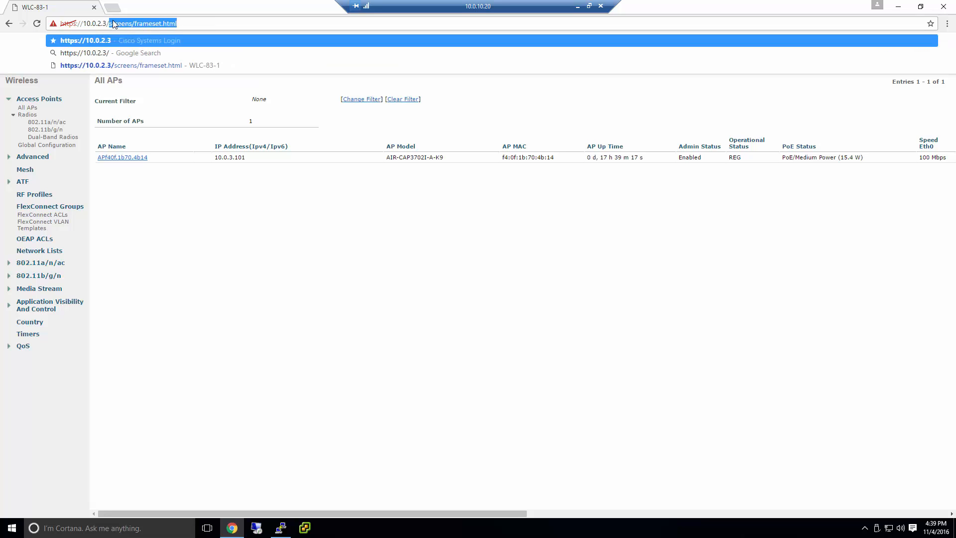
pyautogui.press('BackSpace')
pyautogui.press('Return')
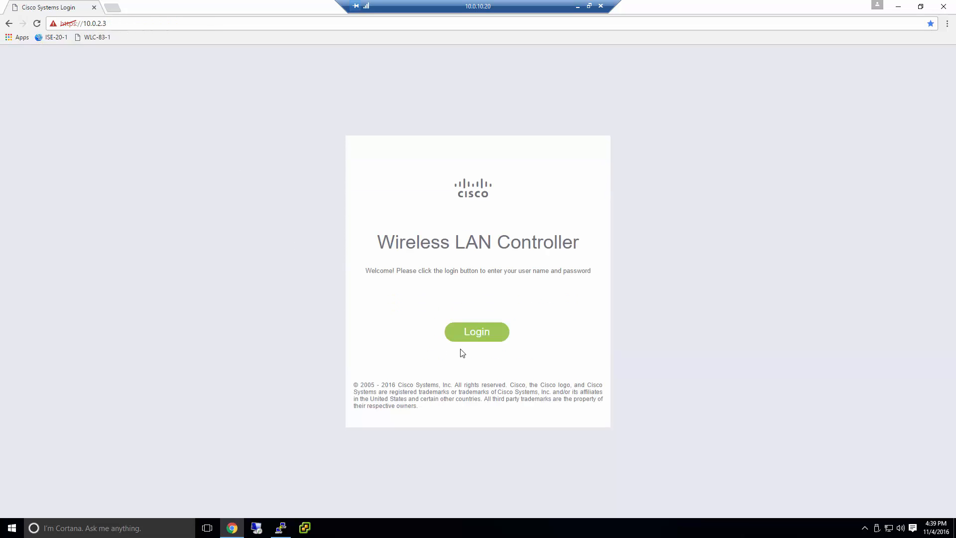
# Log in, switch to the Advanced interface and open the All APs list
pyautogui.click(474, 335)
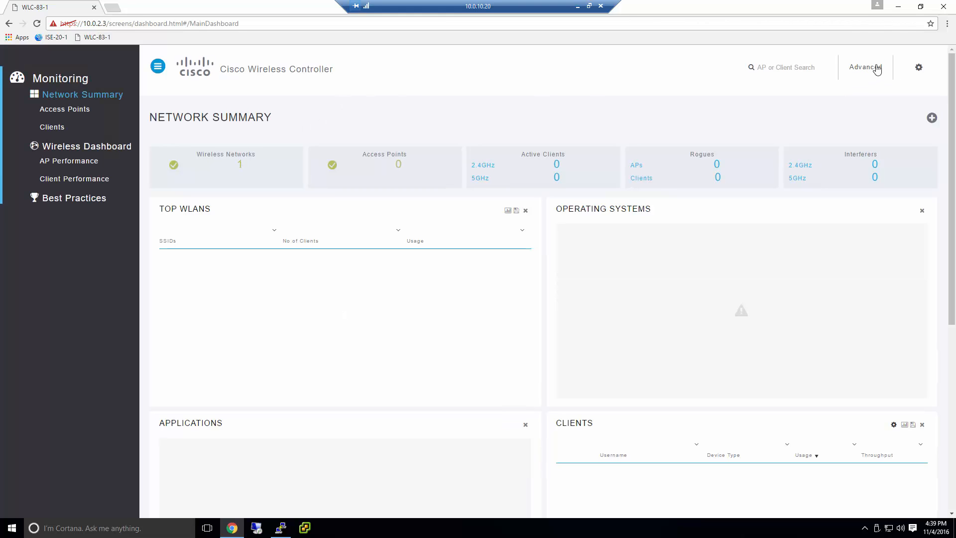
pyautogui.click(877, 68)
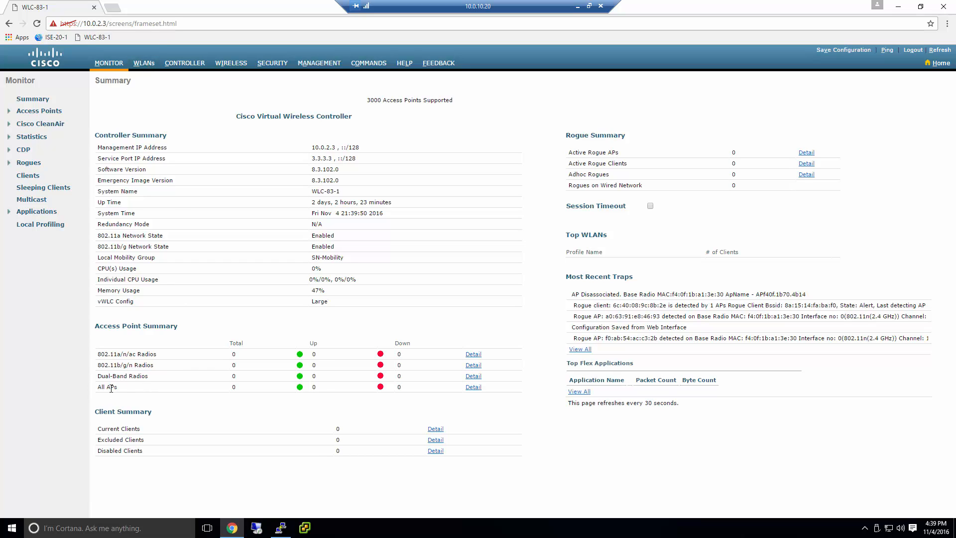
pyautogui.moveTo(105, 387); pyautogui.dragTo(149, 390)
pyautogui.click(473, 387)
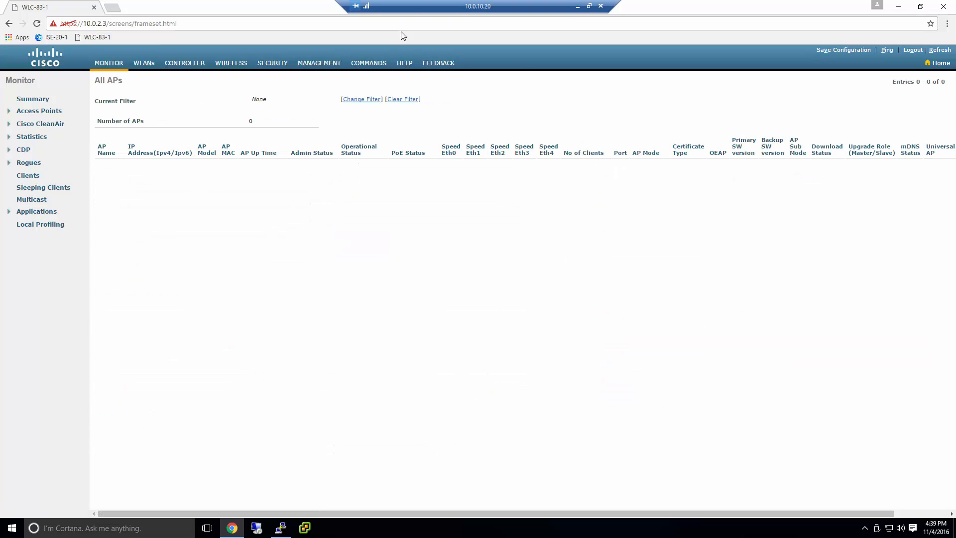
# Enable switch port Fa1/0/33 with 'no shut' in global configuration mode
pyautogui.click(281, 527)
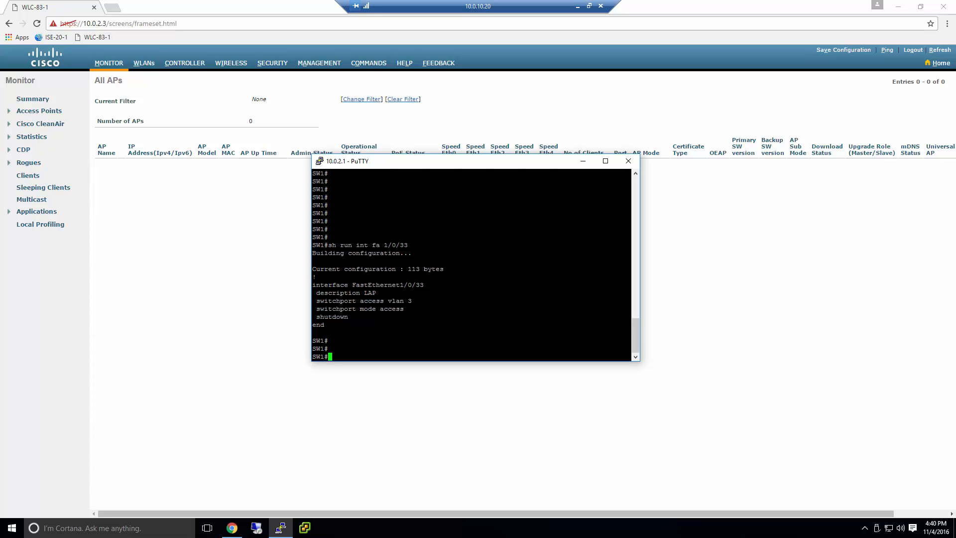
pyautogui.write('conf t')
pyautogui.press('Return')
pyautogui.write('i')
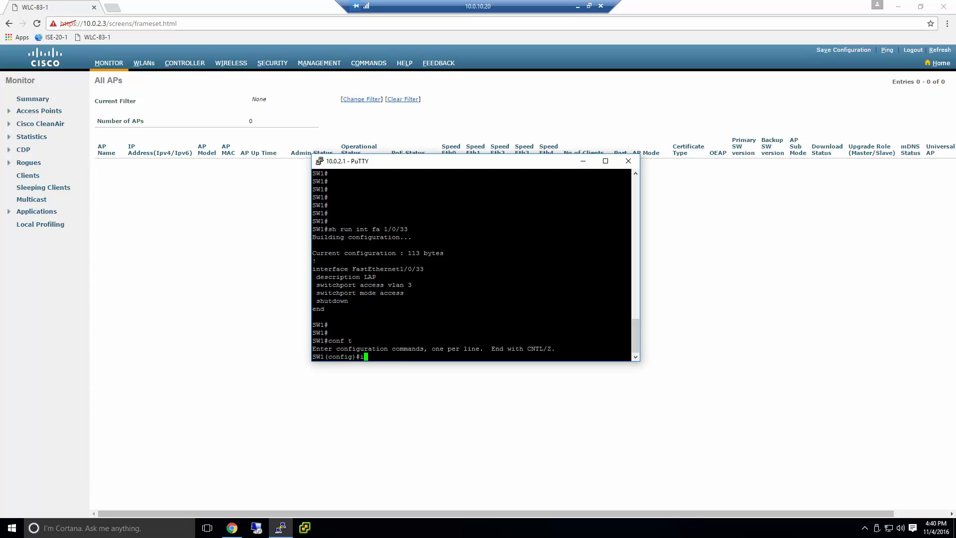
pyautogui.write('nt fa 1/0/33')
pyautogui.press('Return')
pyautogui.write('no shut')
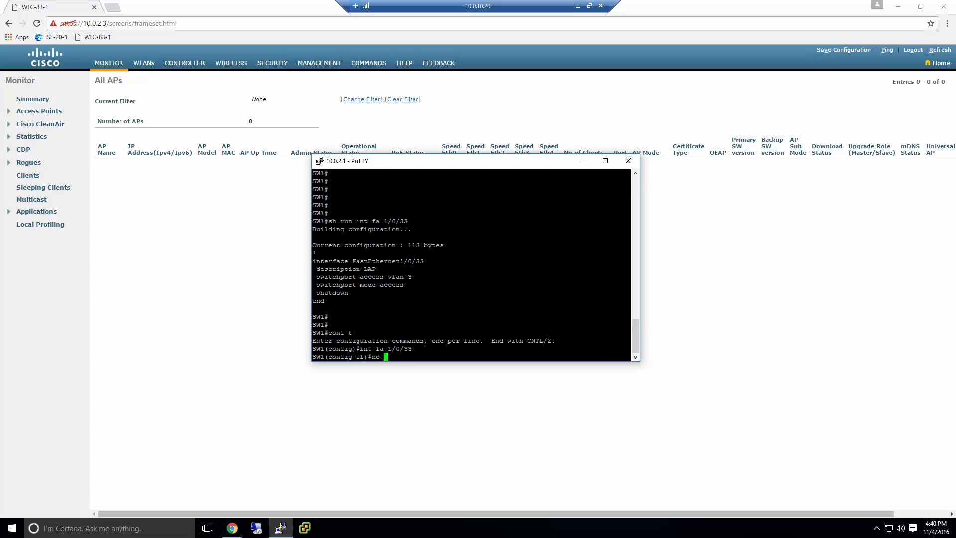
pyautogui.press('Return')
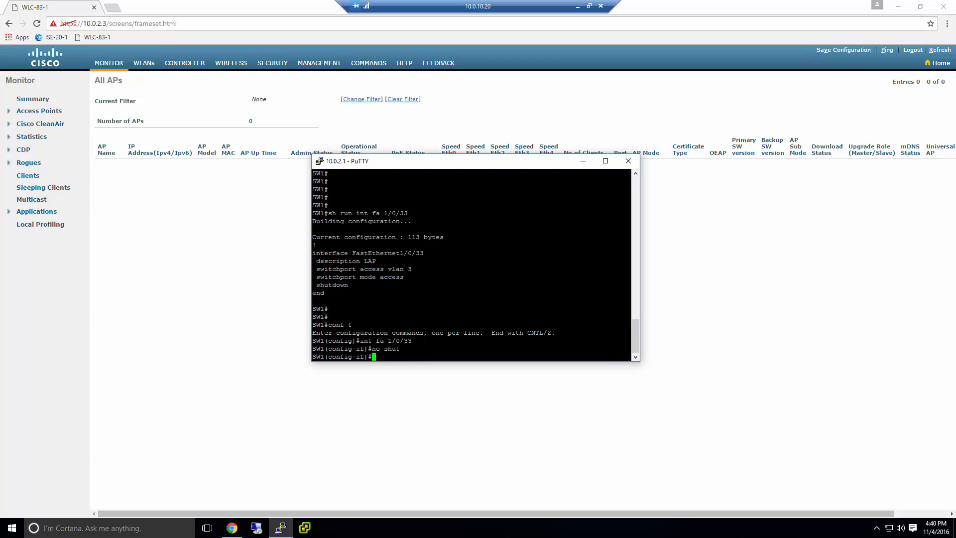
pyautogui.write('end')
pyautogui.press('Return')
pyautogui.press('Return')
pyautogui.press('Return')
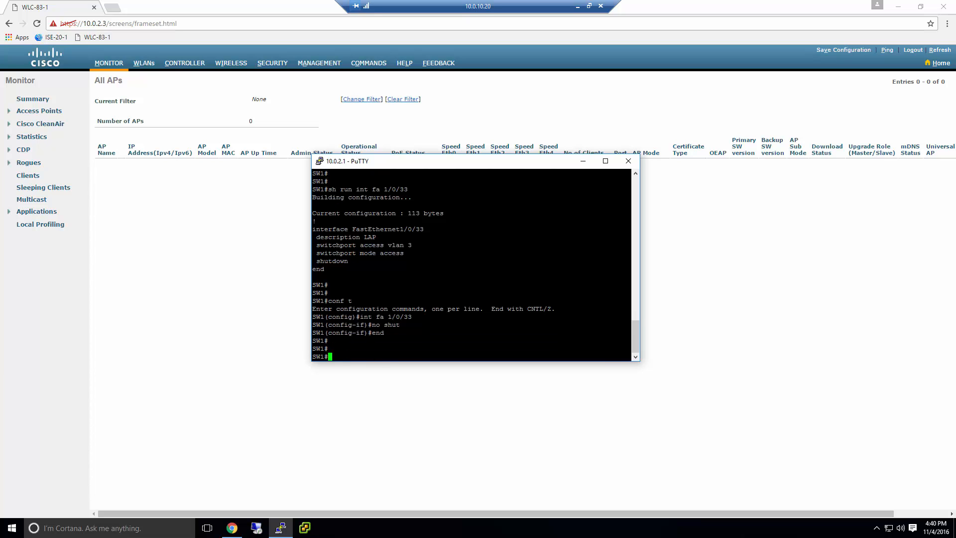
# Run 'sh cdp neigh' and 'sh power inline' to view neighbours and the PoE table
pyautogui.write('sh cdp neigh')
pyautogui.press('Return')
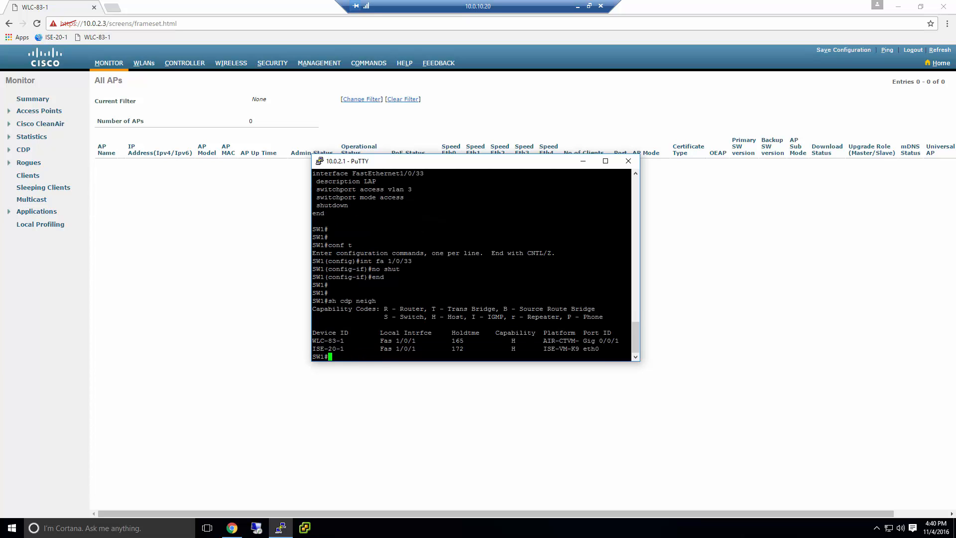
pyautogui.press('Up')
pyautogui.press('BackSpace')
pyautogui.press('BackSpace')
pyautogui.press('BackSpace')
pyautogui.press('BackSpace')
pyautogui.press('BackSpace')
pyautogui.press('BackSpace')
pyautogui.press('BackSpace')
pyautogui.press('BackSpace')
pyautogui.press('BackSpace')
pyautogui.write('power inline')
pyautogui.press('Return')
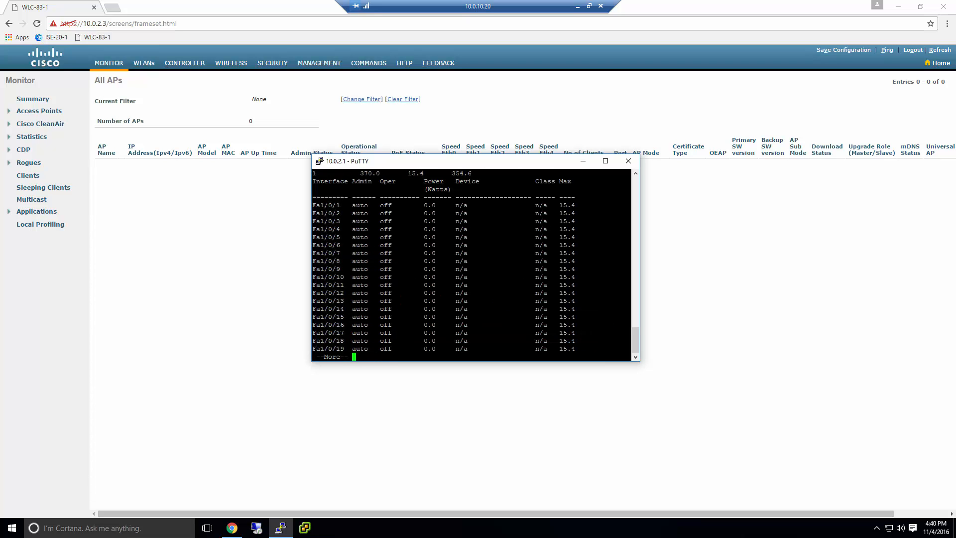
pyautogui.press('space')
pyautogui.press('q')
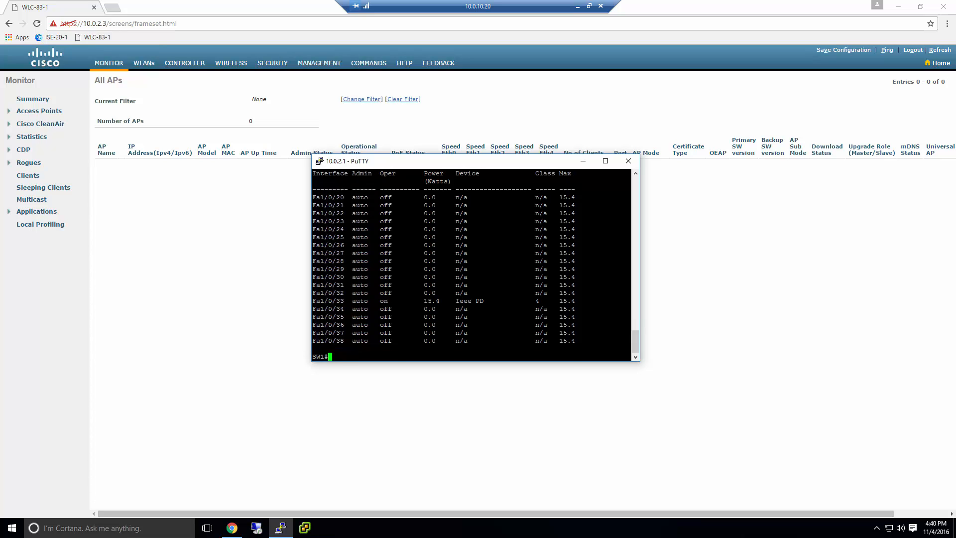
# Repeatedly run 'sh power inline | i 1/0/33' until the AP draws power
pyautogui.press('Up')
pyautogui.write('| i 1/0/33')
pyautogui.press('Return')
pyautogui.press('Return')
pyautogui.press('Return')
pyautogui.press('Return')
pyautogui.press('Up')
pyautogui.press('Return')
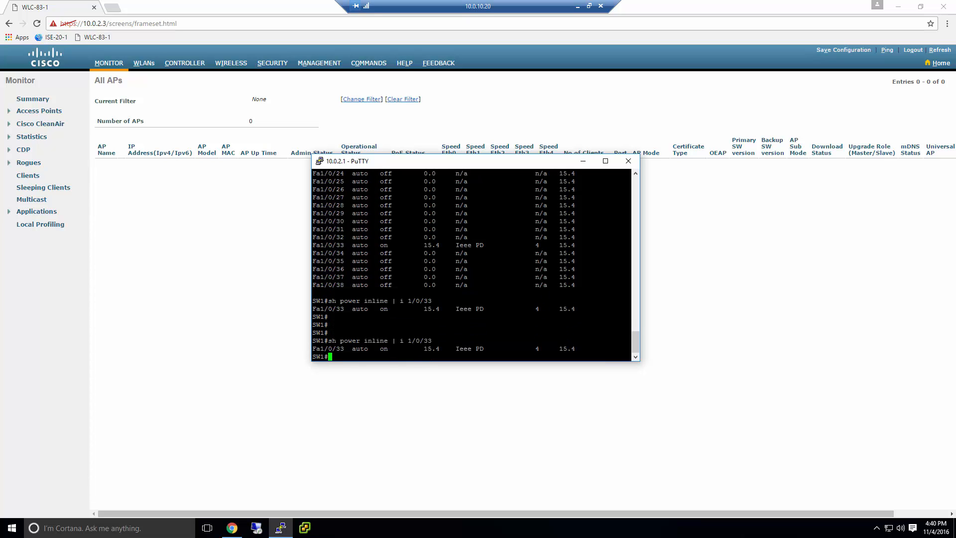
pyautogui.press('Return')
pyautogui.press('Return')
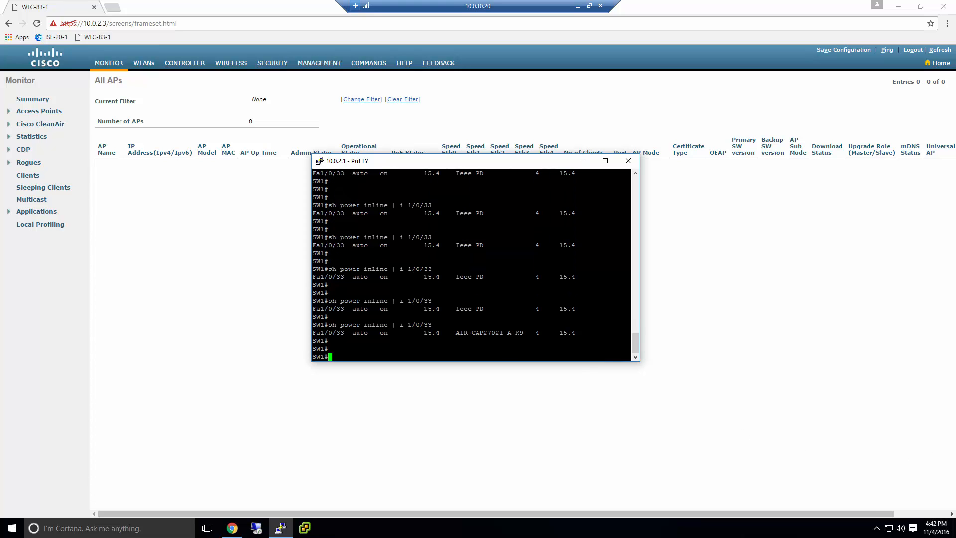
pyautogui.press('Up')
pyautogui.press('Return')
pyautogui.press('Return')
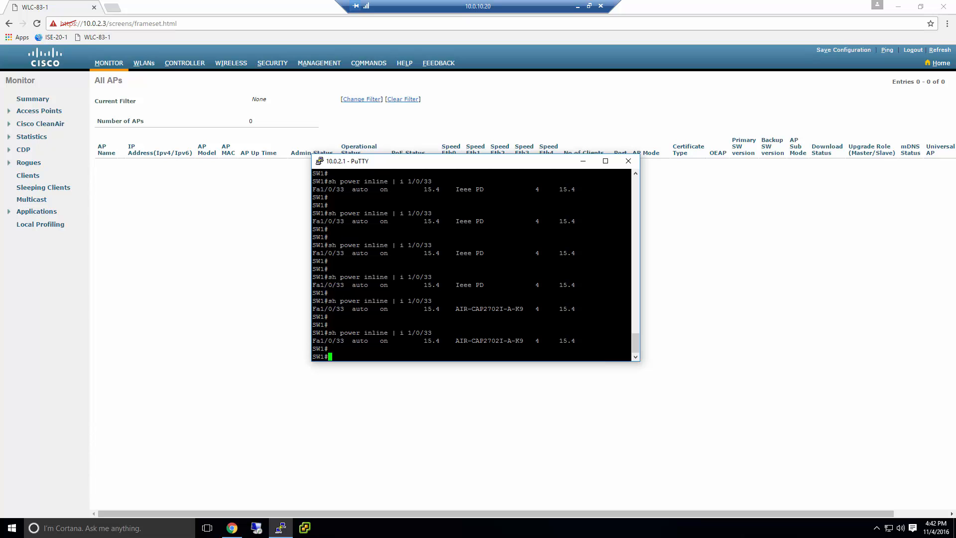
# Run 'sh cdp neigh' and select AP APf07f.0609.f1e4's device ID on Fa1/0/33
pyautogui.press('Up')
pyautogui.press('BackSpace')
pyautogui.press('BackSpace')
pyautogui.press('BackSpace')
pyautogui.press('BackSpace')
pyautogui.press('BackSpace')
pyautogui.press('BackSpace')
pyautogui.press('BackSpace')
pyautogui.press('BackSpace')
pyautogui.press('BackSpace')
pyautogui.press('BackSpace')
pyautogui.press('BackSpace')
pyautogui.press('BackSpace')
pyautogui.press('BackSpace')
pyautogui.press('BackSpace')
pyautogui.press('BackSpace')
pyautogui.press('BackSpace')
pyautogui.press('BackSpace')
pyautogui.press('BackSpace')
pyautogui.press('BackSpace')
pyautogui.press('BackSpace')
pyautogui.press('BackSpace')
pyautogui.press('BackSpace')
pyautogui.press('BackSpace')
pyautogui.write('cdp neigh')
pyautogui.press('Return')
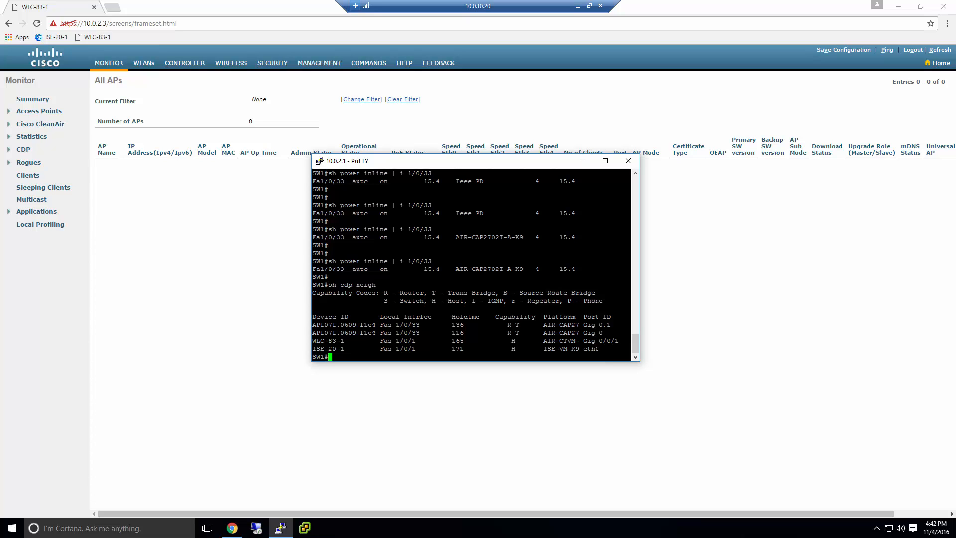
pyautogui.moveTo(381, 325); pyautogui.dragTo(308, 328)
# Rerun 'sh cdp neigh', minimize PuTTY, and show the controller's Monitor Summary page
pyautogui.click(333, 329)
pyautogui.press('Return')
pyautogui.press('Up')
pyautogui.press('Return')
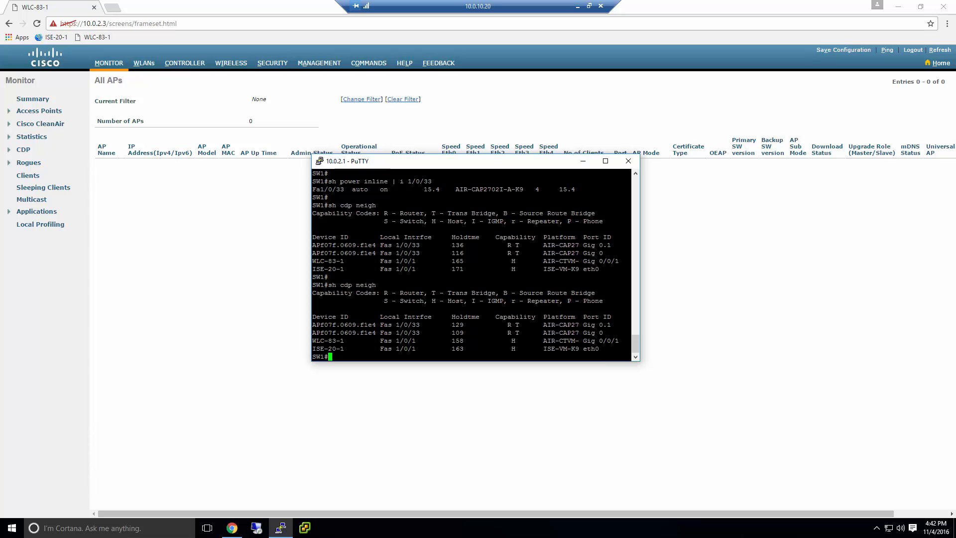
pyautogui.click(583, 161)
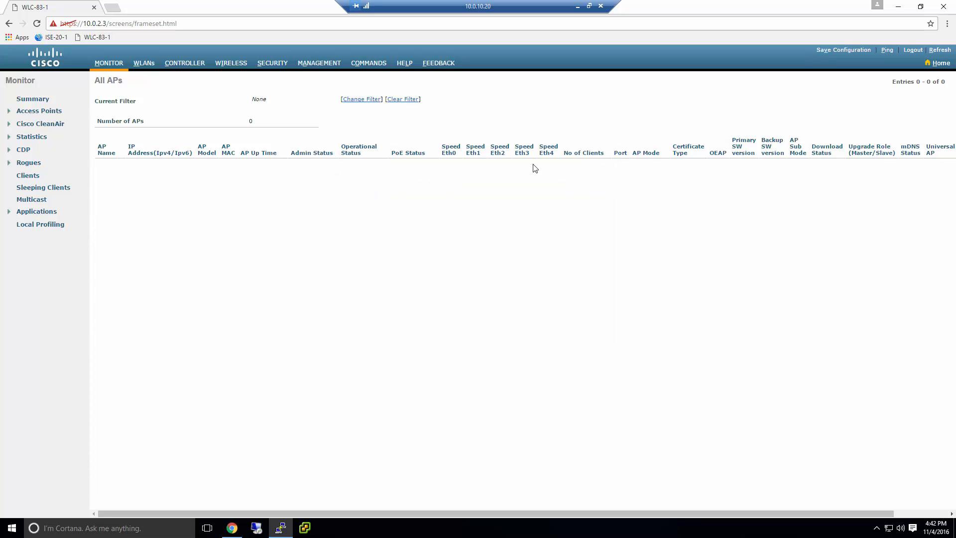
pyautogui.click(110, 63)
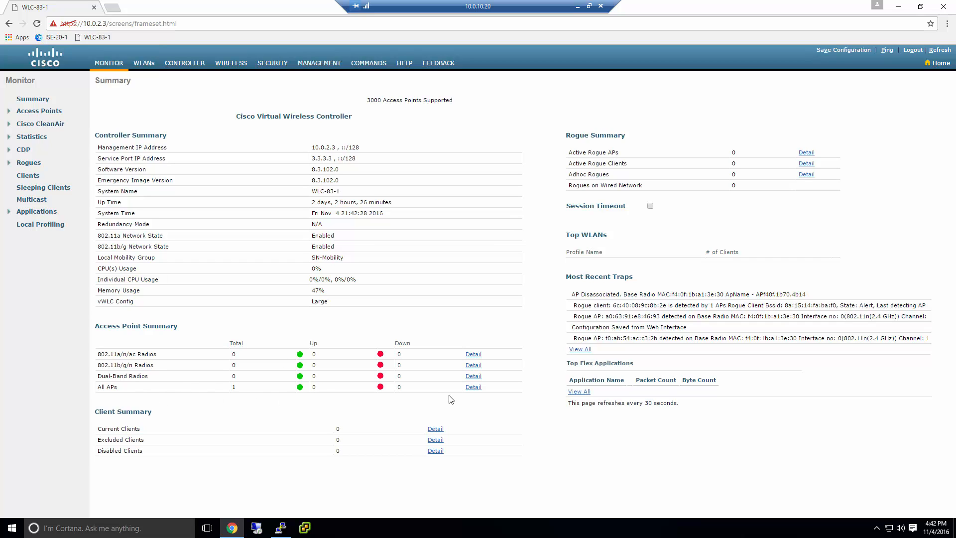
# Scroll through the All APs table to check APf07f.0609.f1e4 at 10.0.3.100, registered, Local mode
pyautogui.click(473, 388)
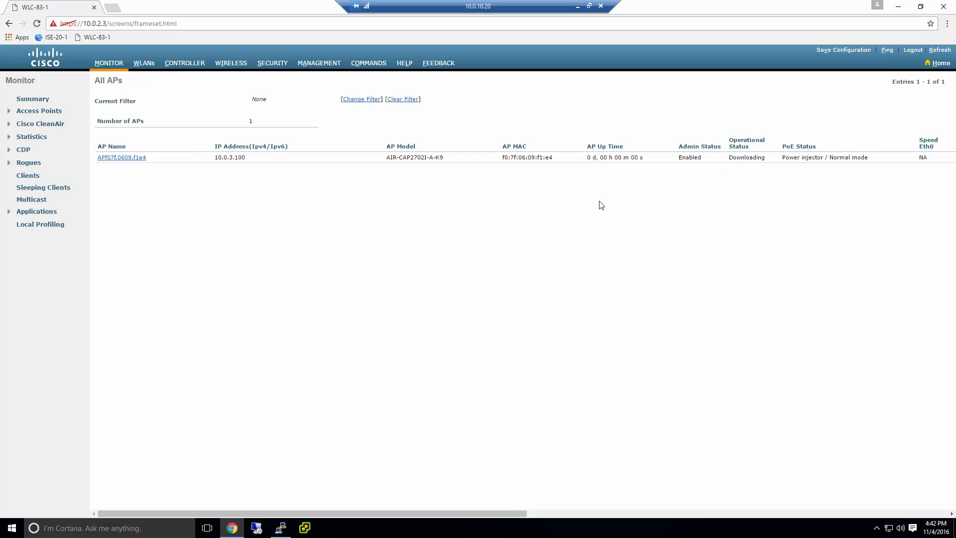
pyautogui.moveTo(501, 513); pyautogui.dragTo(693, 514)
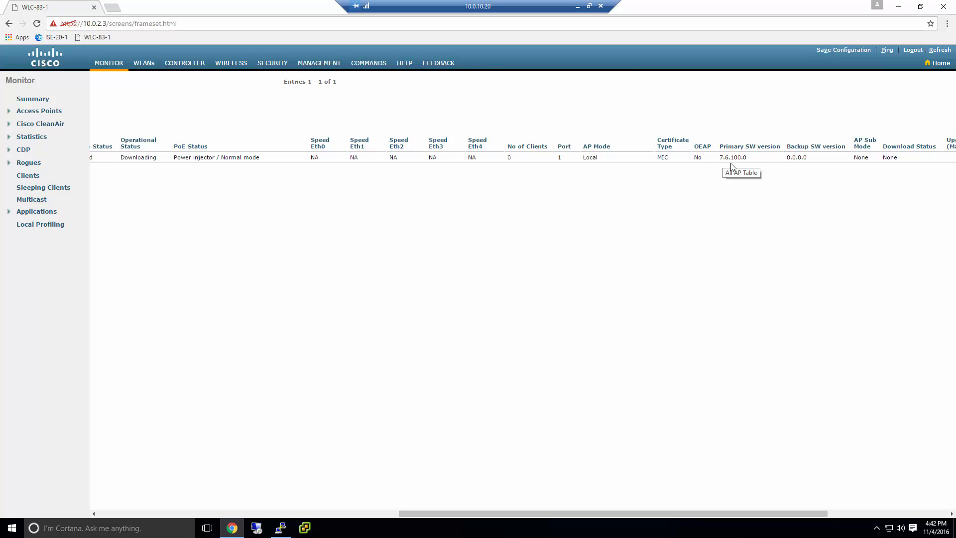
pyautogui.moveTo(492, 514); pyautogui.dragTo(496, 513)
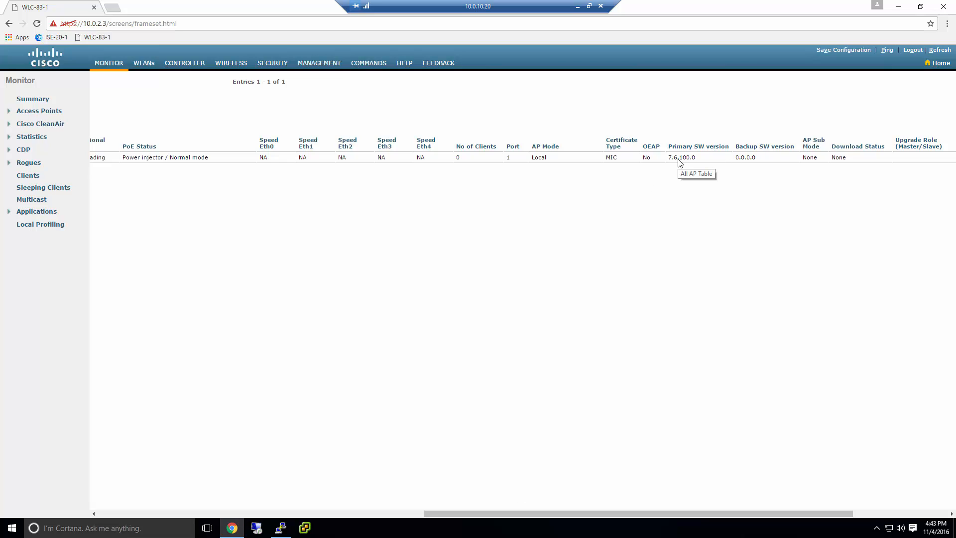
pyautogui.moveTo(479, 514); pyautogui.dragTo(120, 489)
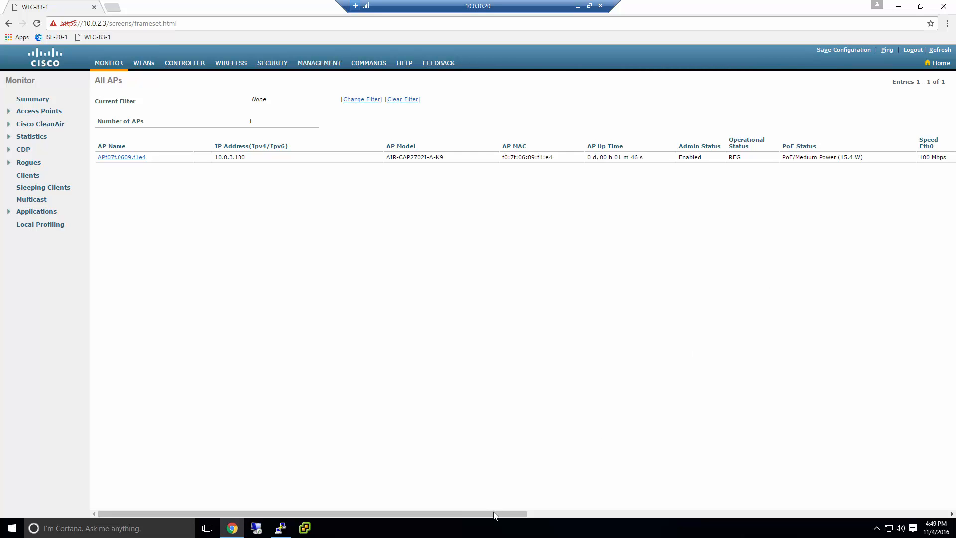
pyautogui.moveTo(495, 515); pyautogui.dragTo(756, 507)
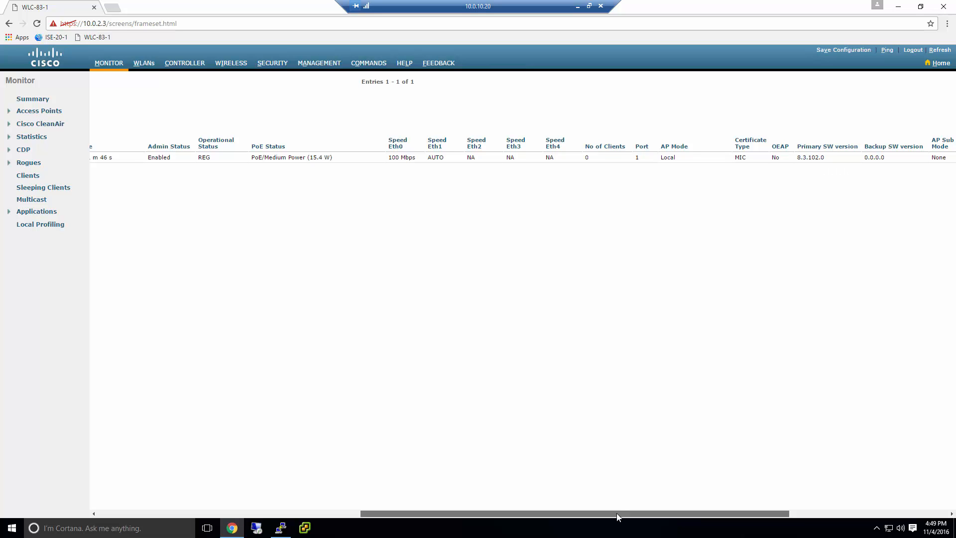
pyautogui.moveTo(616, 513); pyautogui.dragTo(289, 526)
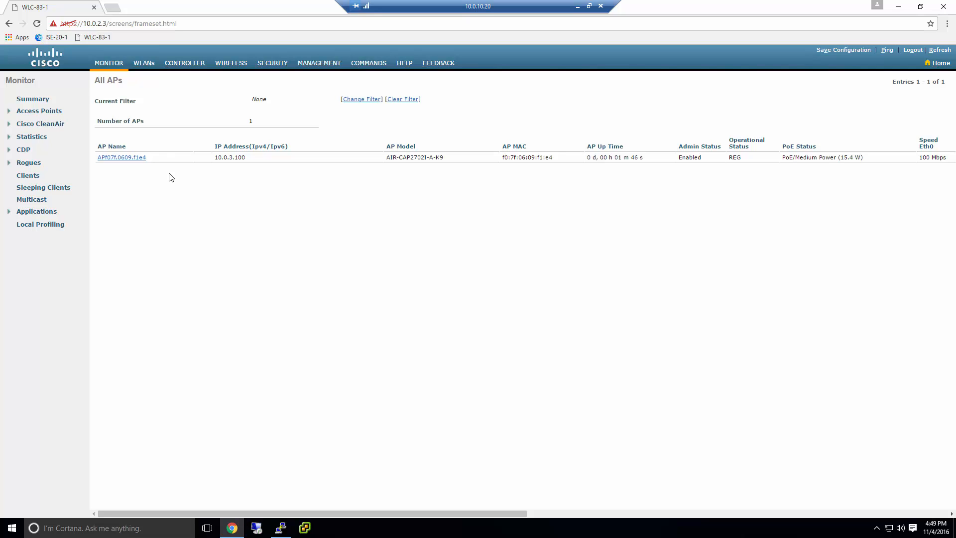
# Set AP APf07f.0609.f1e4's AP Mode to FlexConnect and apply it
pyautogui.click(119, 159)
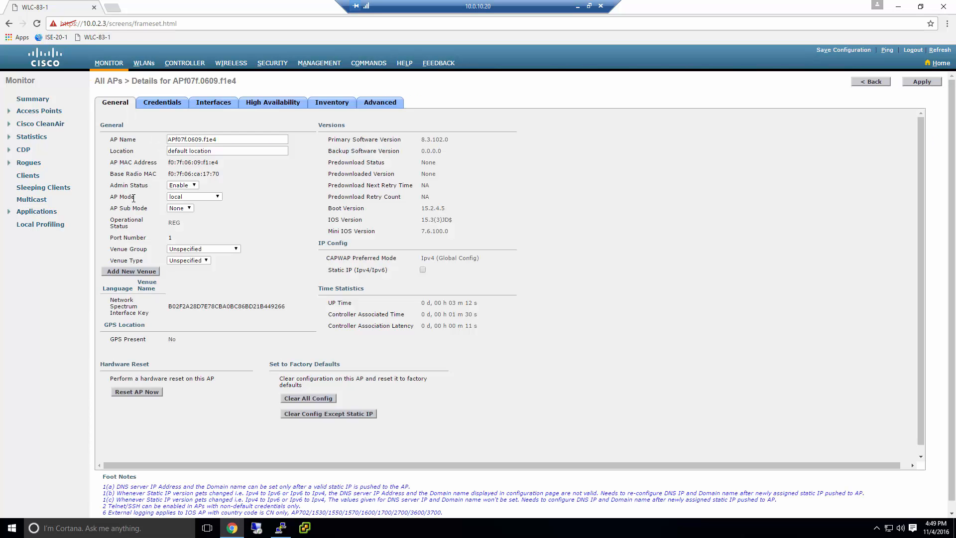
pyautogui.moveTo(133, 198); pyautogui.dragTo(107, 198)
pyautogui.click(172, 198)
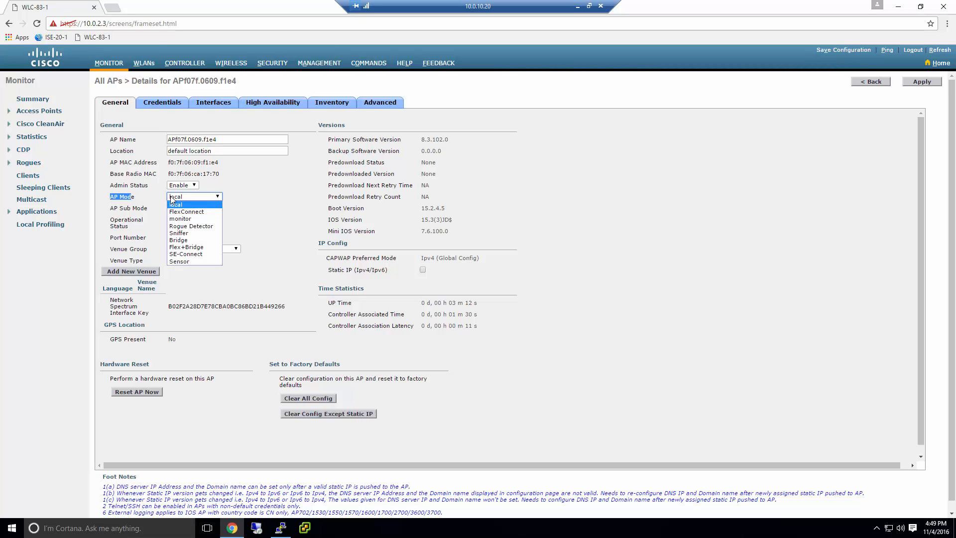
pyautogui.click(183, 212)
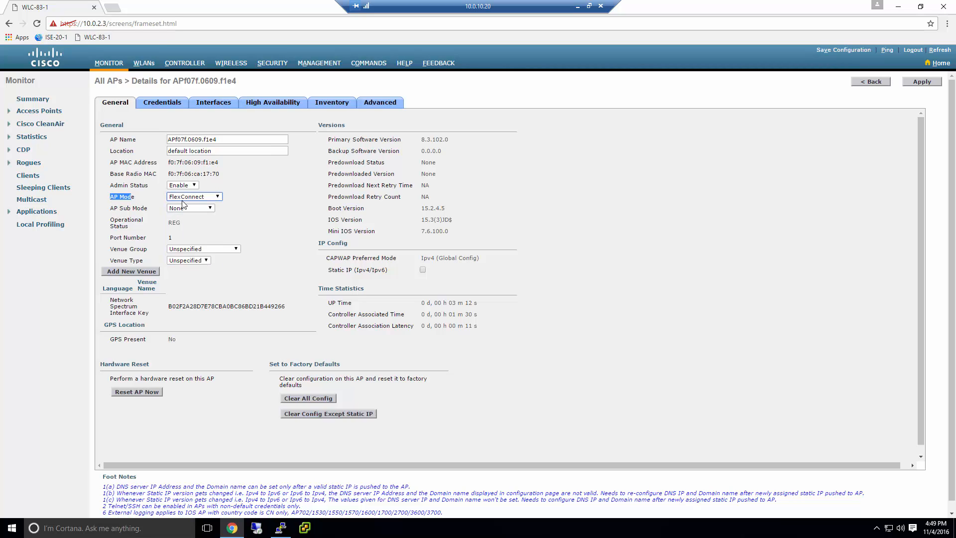
pyautogui.click(912, 81)
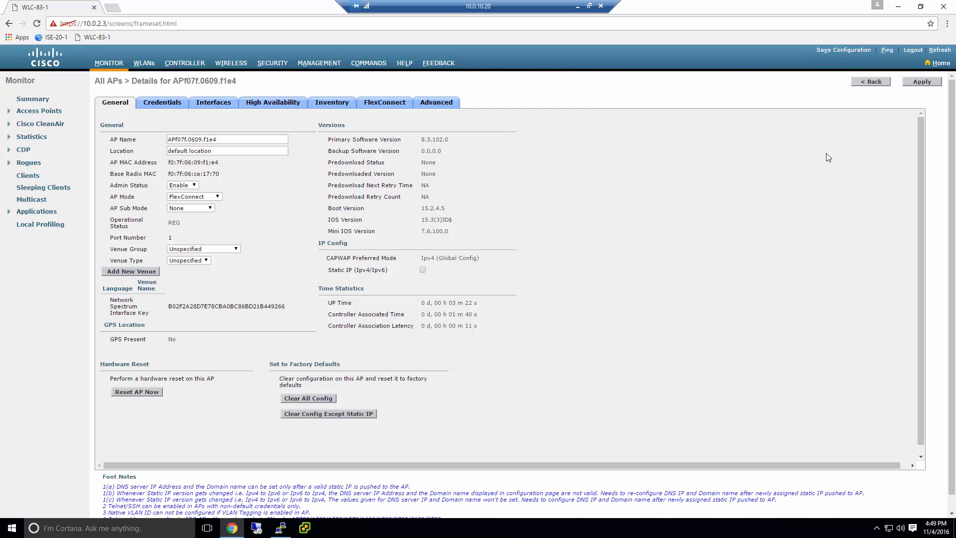
# Confirm FlexConnect mode in the AP list, then return to the Monitor Summary
pyautogui.click(890, 81)
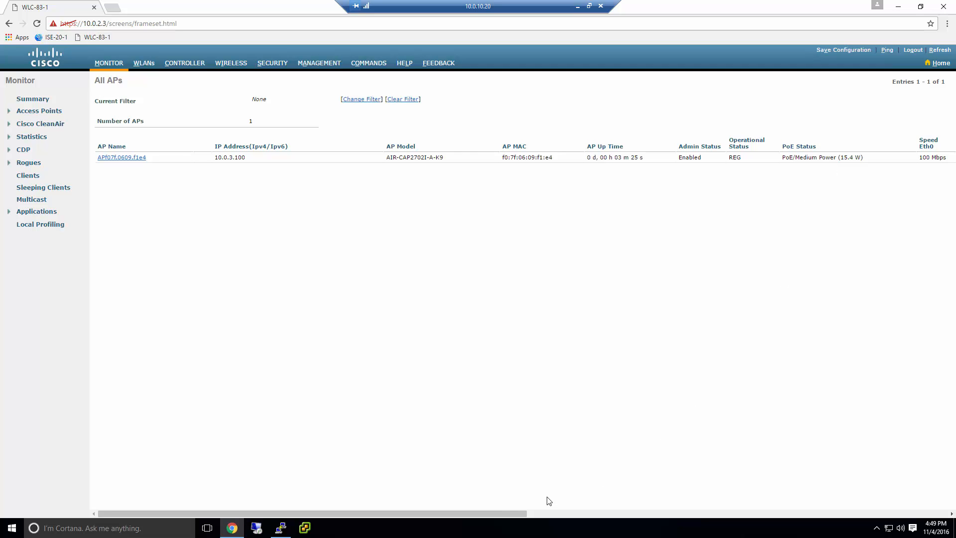
pyautogui.moveTo(506, 512); pyautogui.dragTo(842, 513)
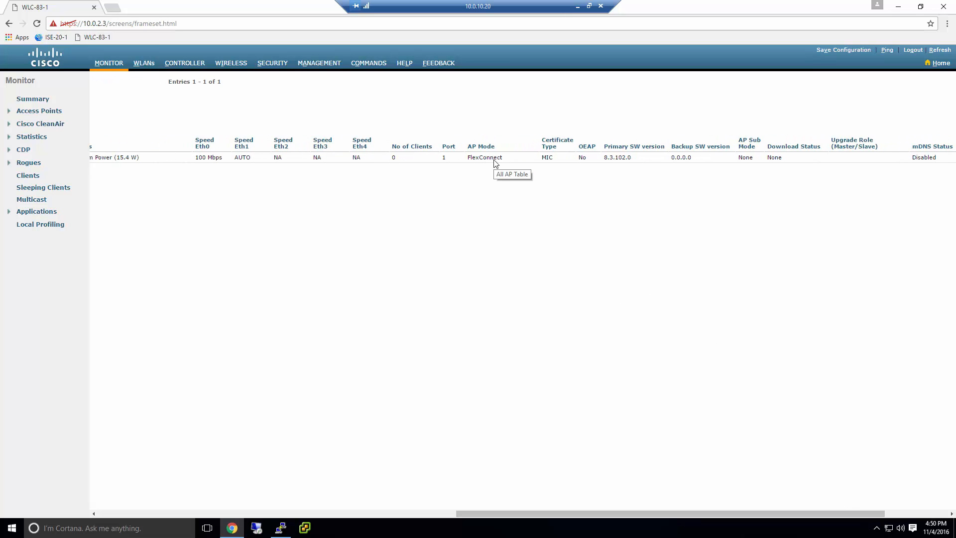
pyautogui.moveTo(573, 519); pyautogui.dragTo(150, 488)
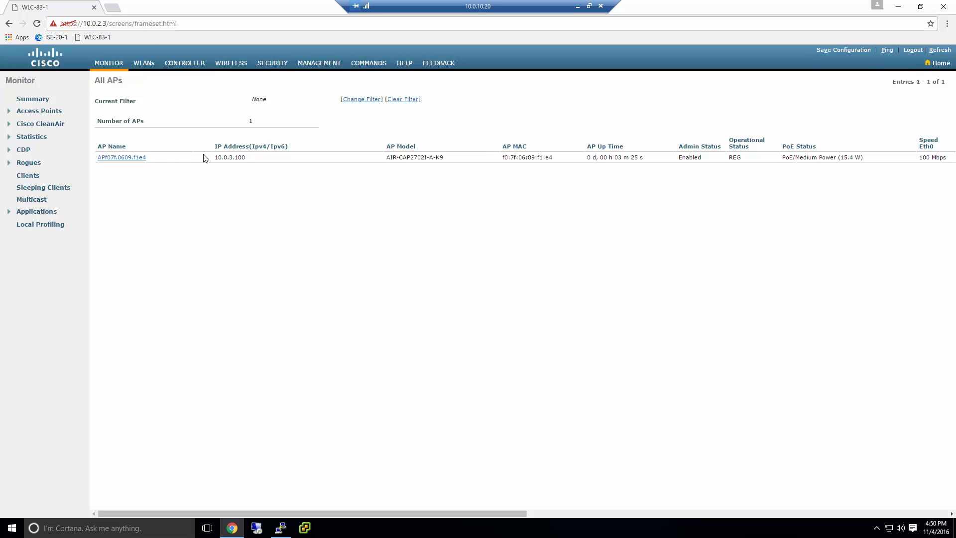
pyautogui.click(121, 66)
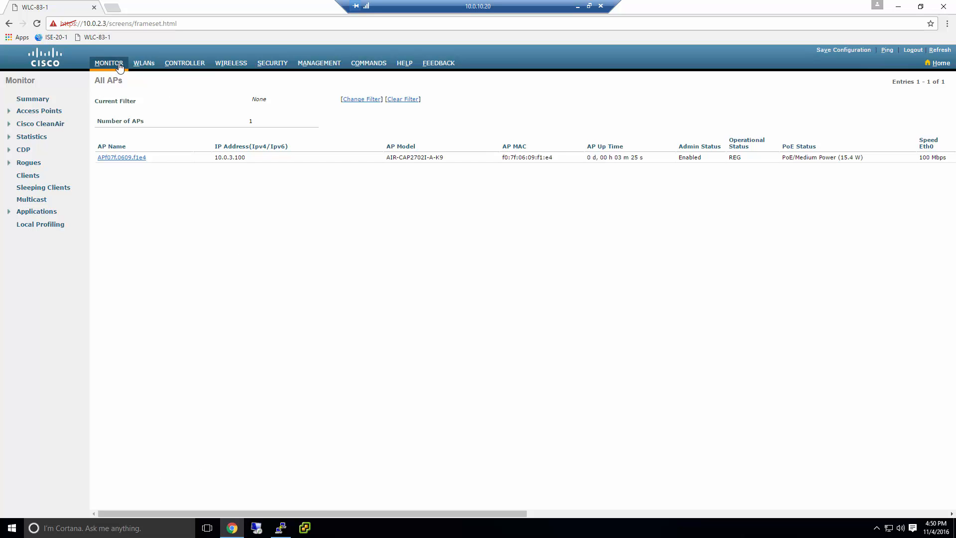
# Start a new WLAN with profile name 'Wirless' and WLAN ID 2, then abandon it unsaved
pyautogui.click(144, 63)
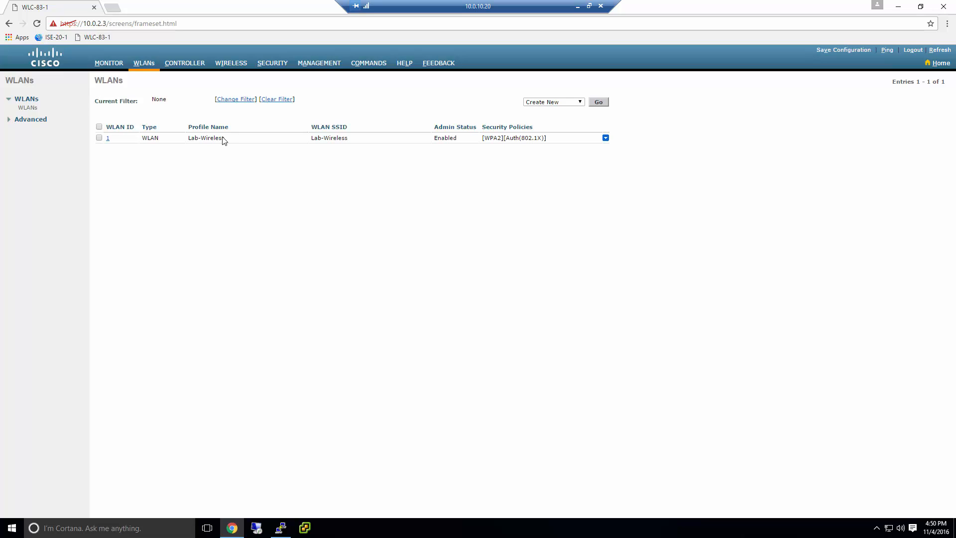
pyautogui.click(596, 104)
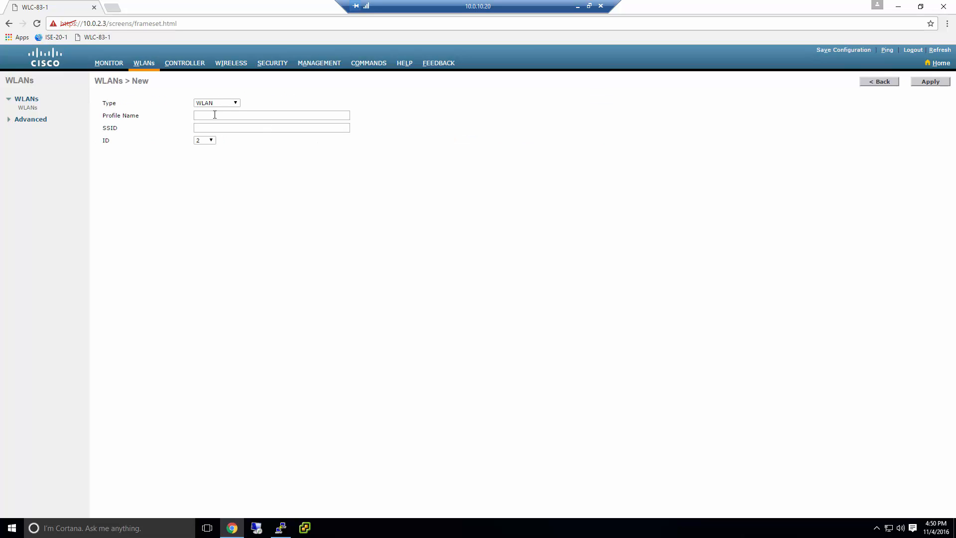
pyautogui.click(232, 117)
pyautogui.write('Wirless-PSK')
pyautogui.press('Tab')
pyautogui.click(247, 129)
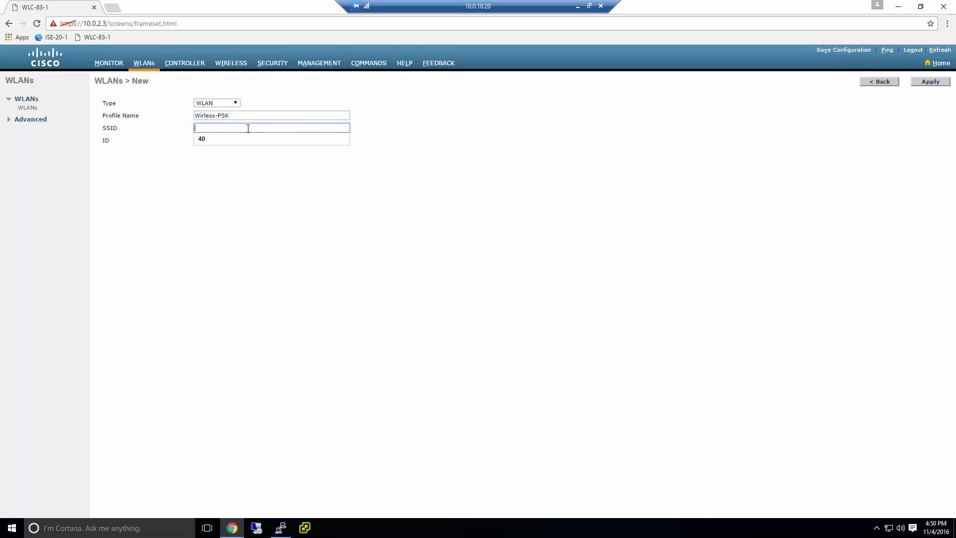
pyautogui.click(211, 142)
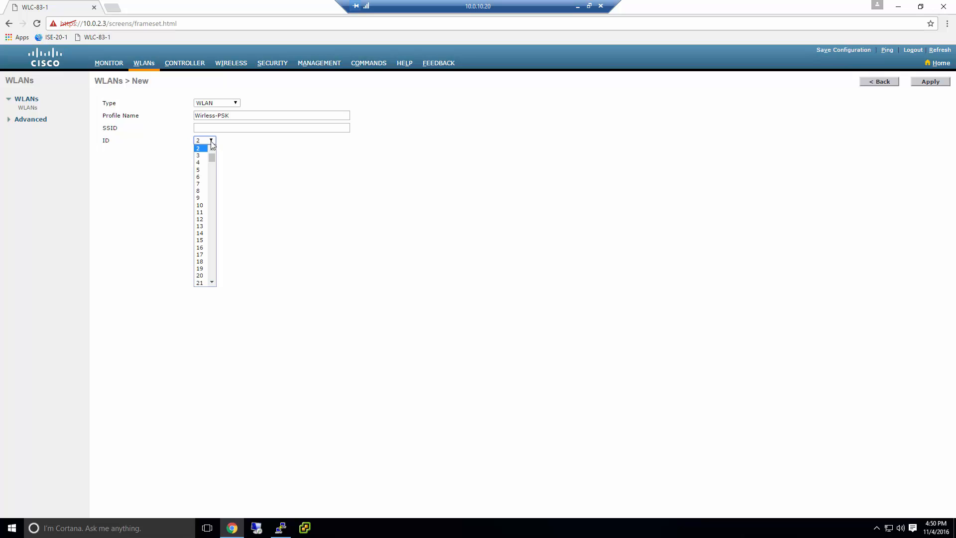
pyautogui.click(219, 128)
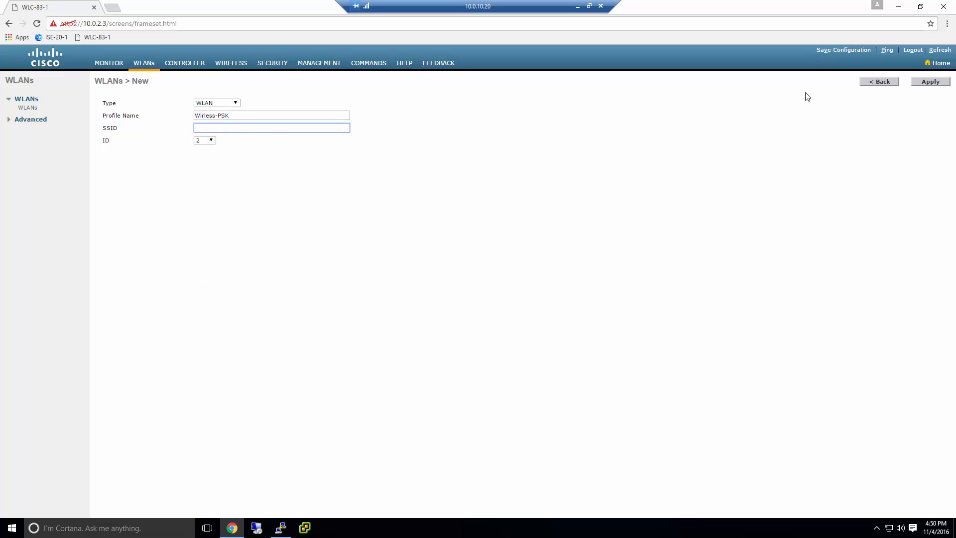
pyautogui.click(865, 80)
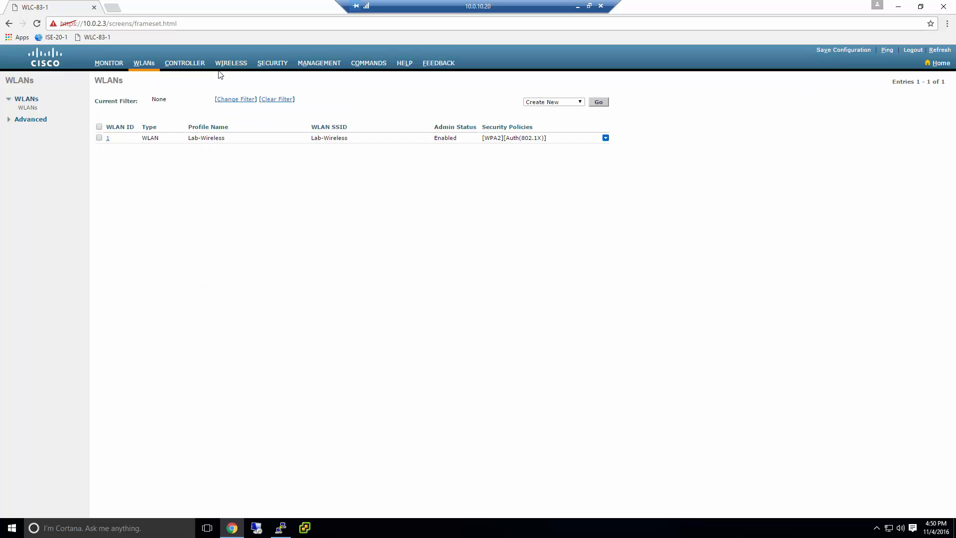
# Create a new dynamic interface with VLAN ID 60 from the Controller Interfaces page
pyautogui.click(188, 65)
pyautogui.click(39, 124)
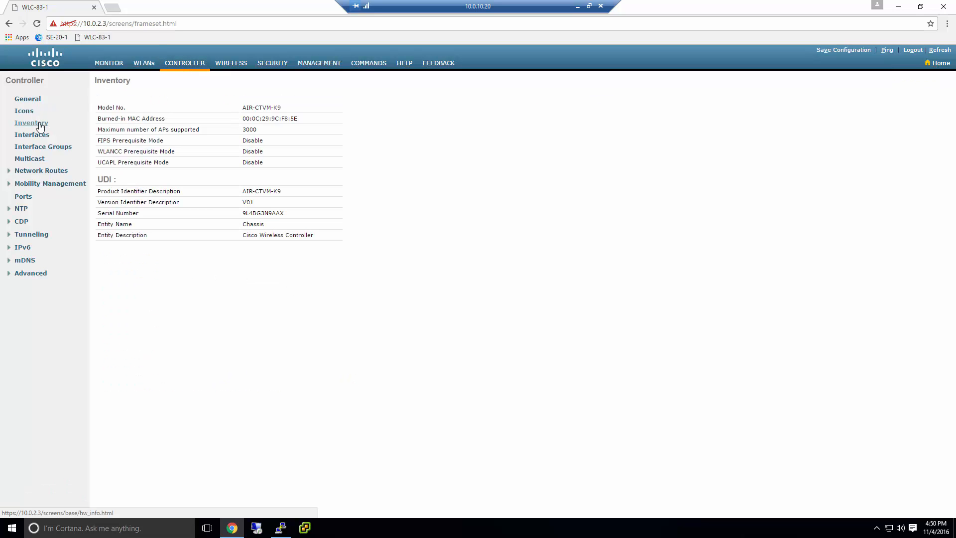
pyautogui.click(48, 136)
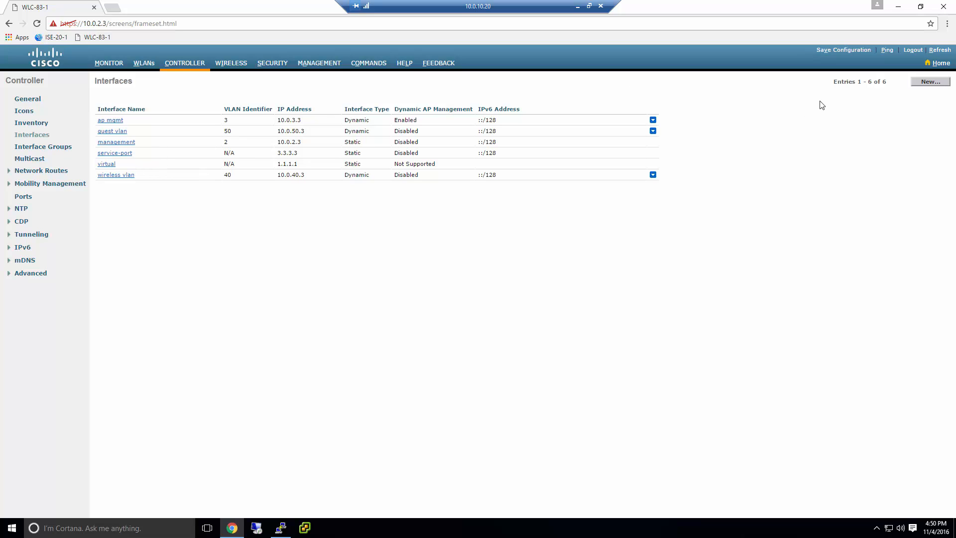
pyautogui.click(931, 82)
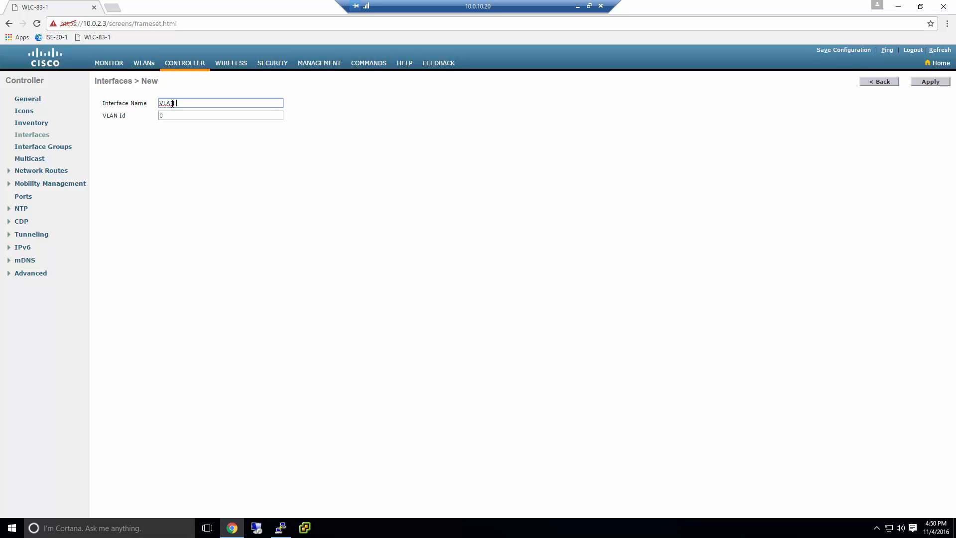
pyautogui.press('Tab')
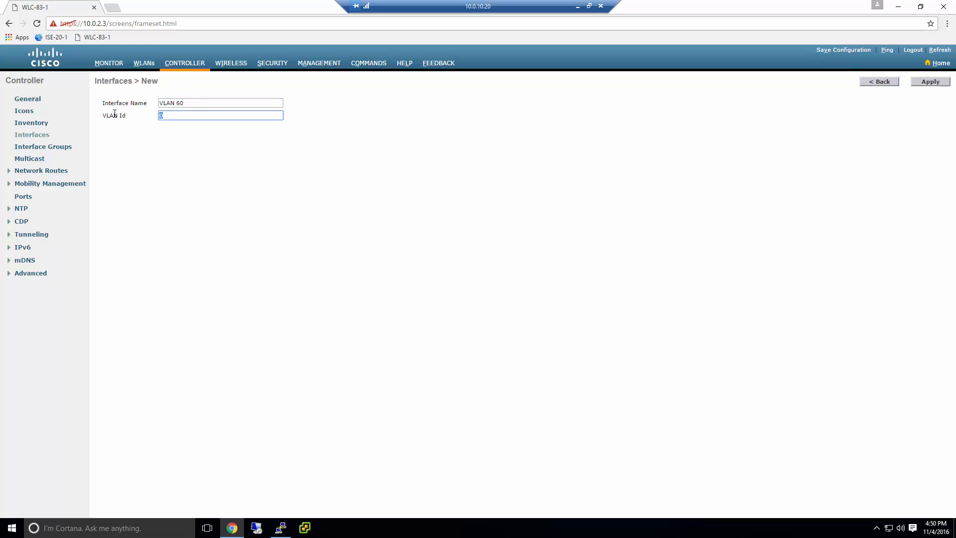
pyautogui.write('60')
pyautogui.click(927, 83)
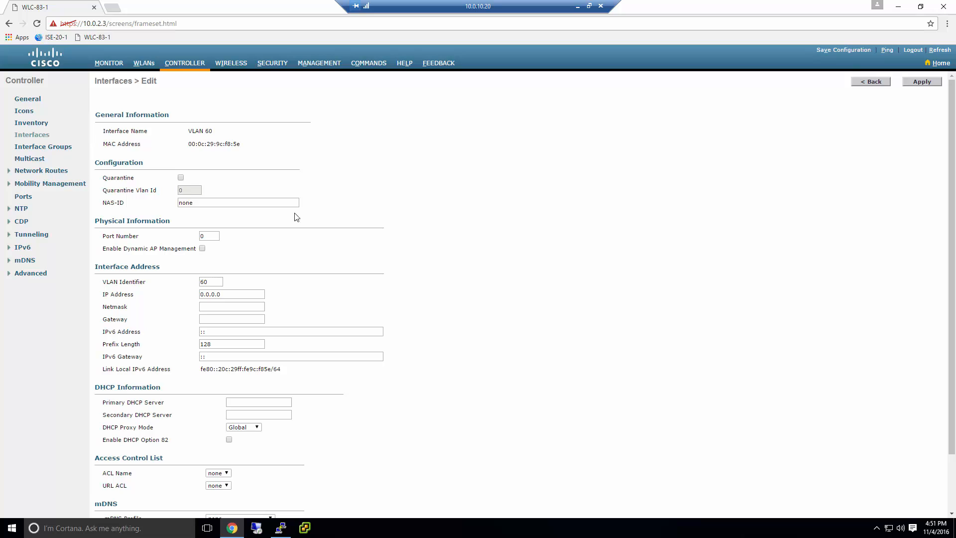
# Review the vlan 60 interface's DHCP settings and return to the Interfaces list
pyautogui.scroll(-2, 279, 167)
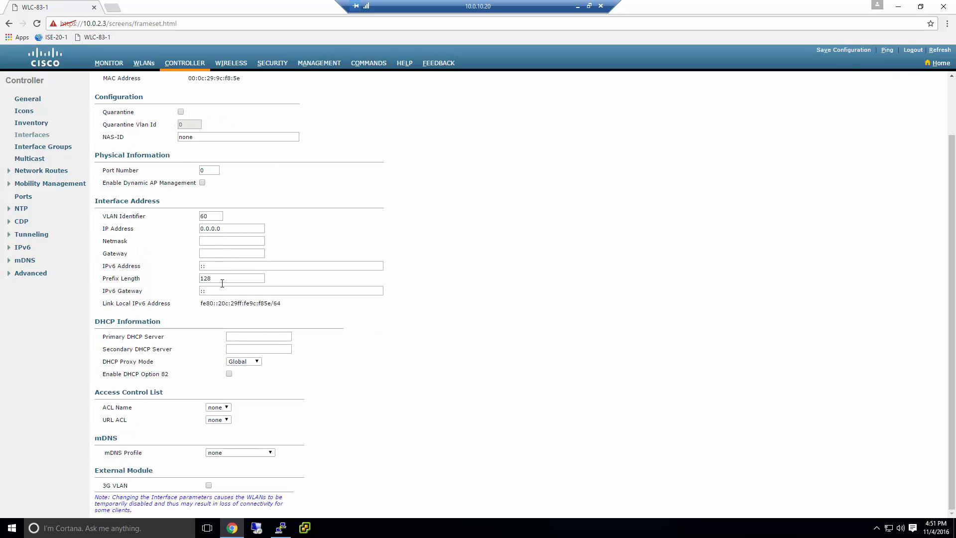
pyautogui.click(258, 338)
pyautogui.scroll(2, 275, 351)
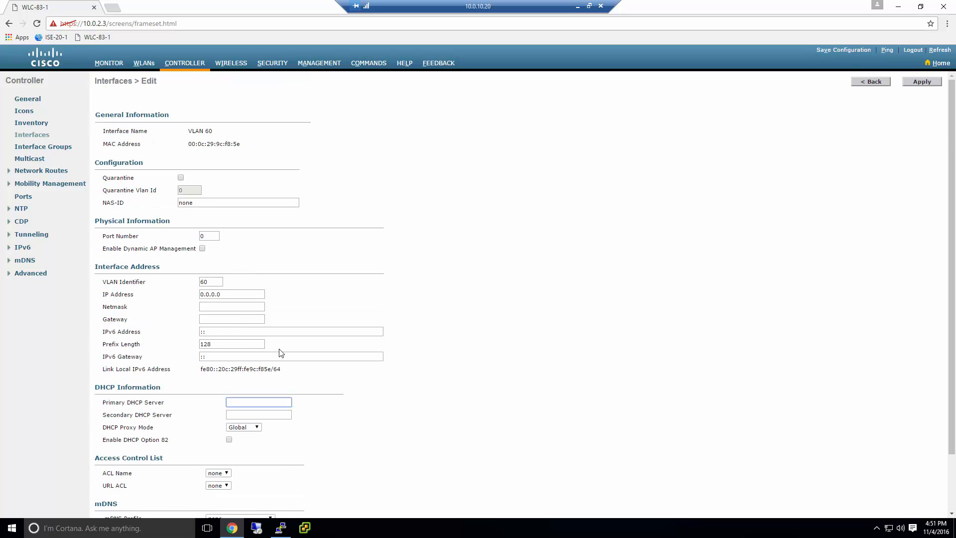
pyautogui.click(875, 82)
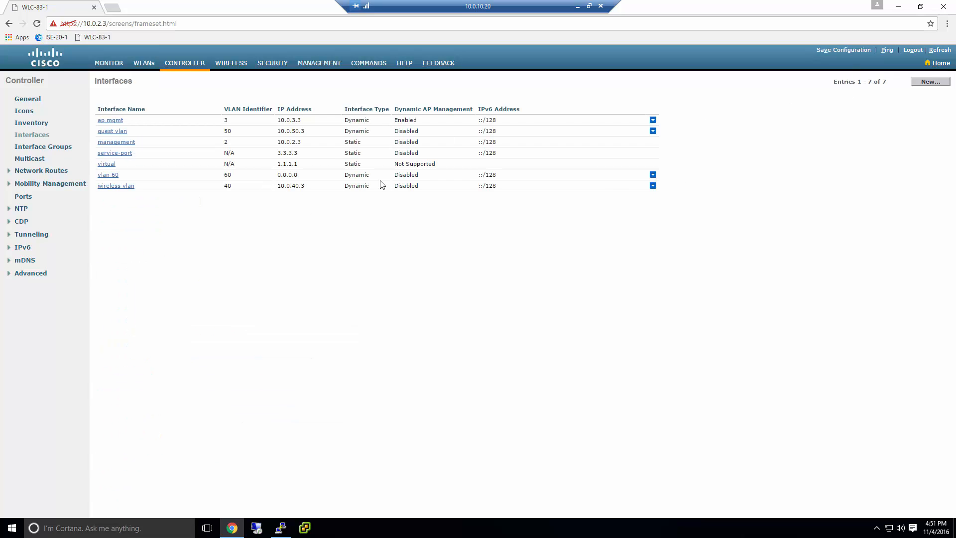
# Delete the vlan 60 interface and open the wireless vlan (VLAN 40) interface settings
pyautogui.click(659, 178)
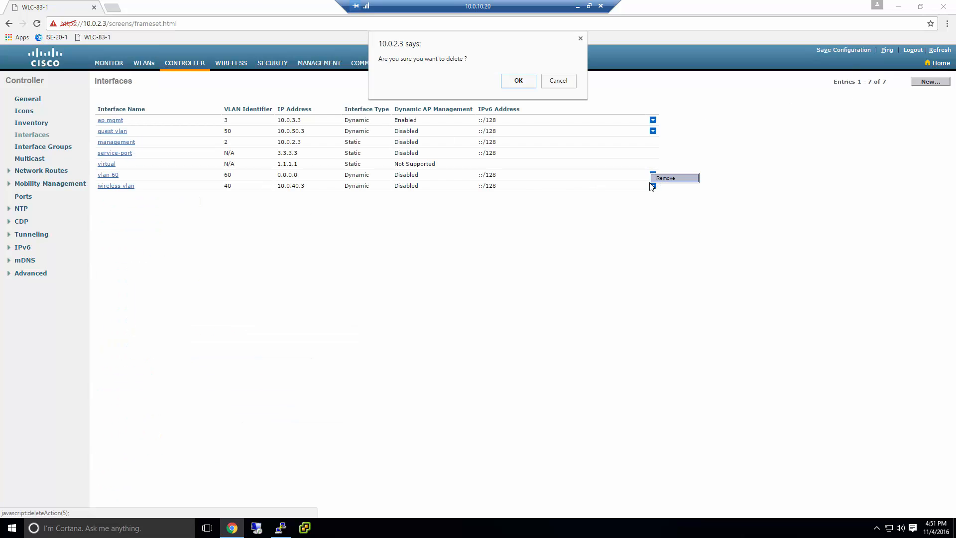
pyautogui.click(516, 83)
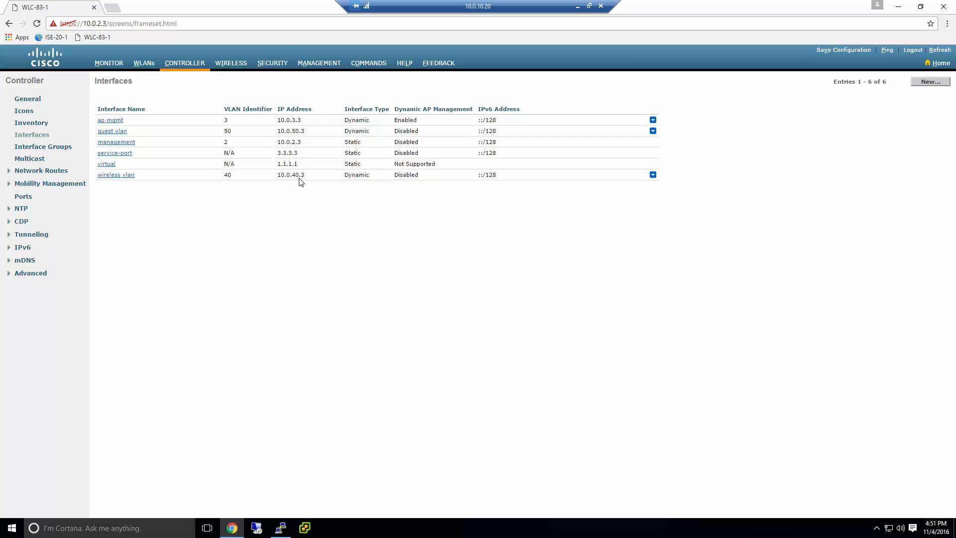
pyautogui.click(123, 178)
pyautogui.scroll(-1, 294, 166)
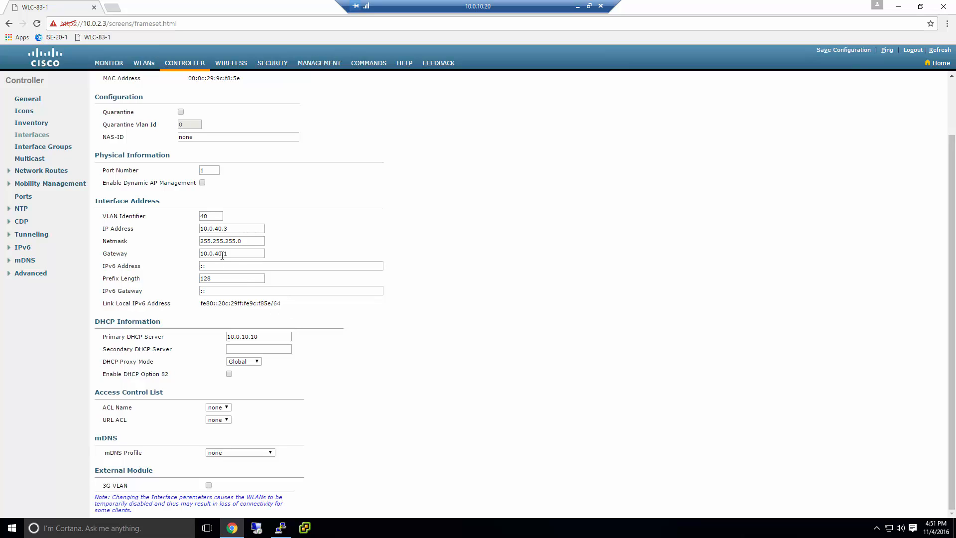
# On the switch, run 'sh run int vlan 40' to confirm Vlan40 at 10.0.40.1 with helper 10.0.10.10
pyautogui.click(280, 528)
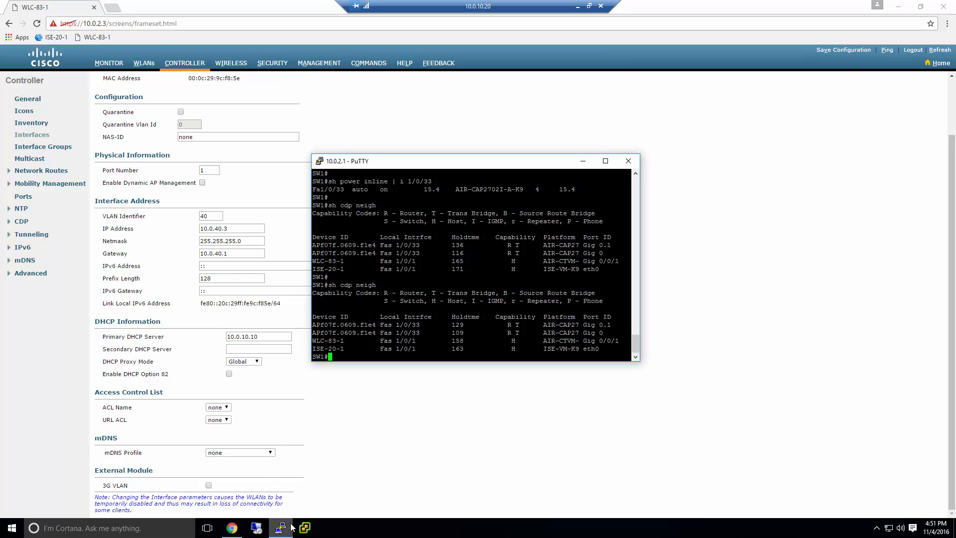
pyautogui.press('Return')
pyautogui.press('Return')
pyautogui.press('Return')
pyautogui.press('Return')
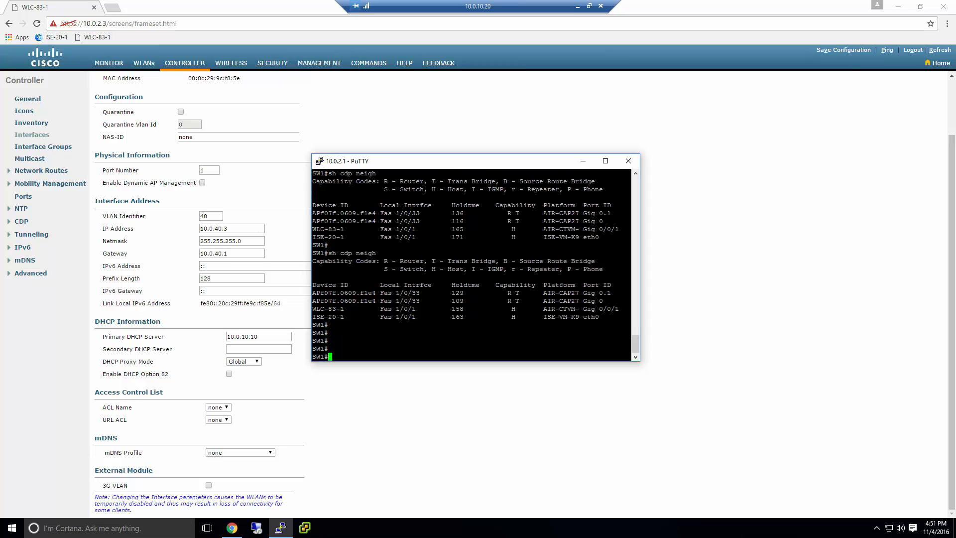
pyautogui.write('sh run int vlan 40')
pyautogui.press('Return')
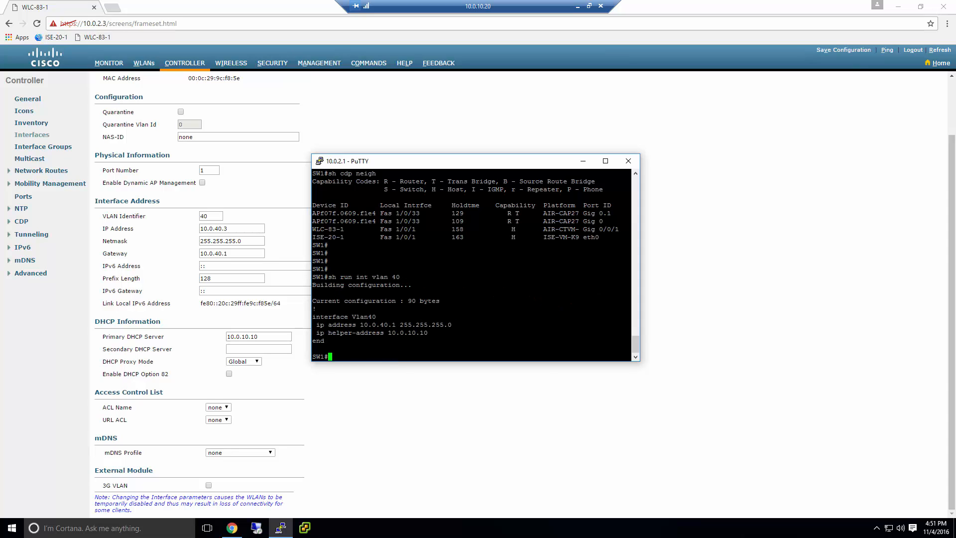
pyautogui.moveTo(629, 334); pyautogui.dragTo(314, 318)
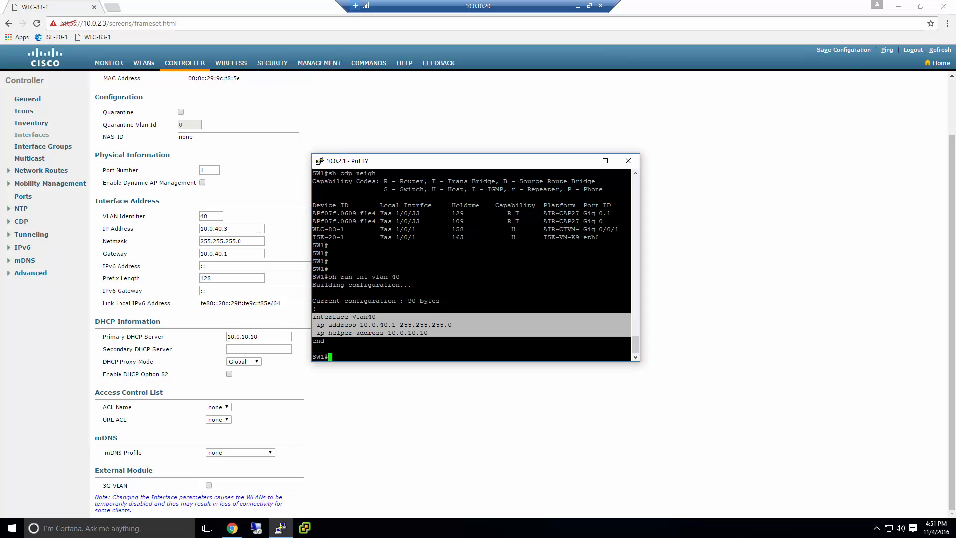
pyautogui.click(483, 319)
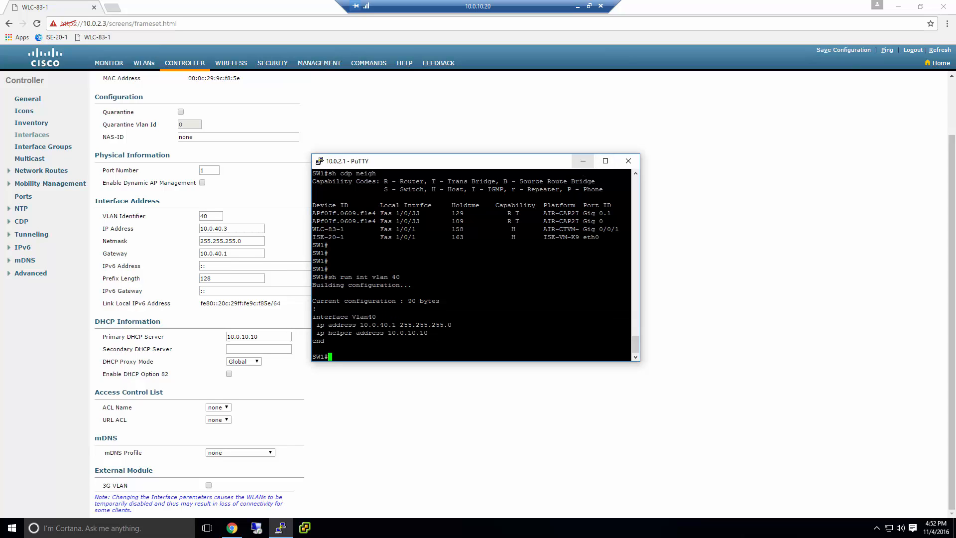
# Run 'sh vlan brief' and confirm VLAN 40 WIRELESS is active
pyautogui.write('sh vlan br')
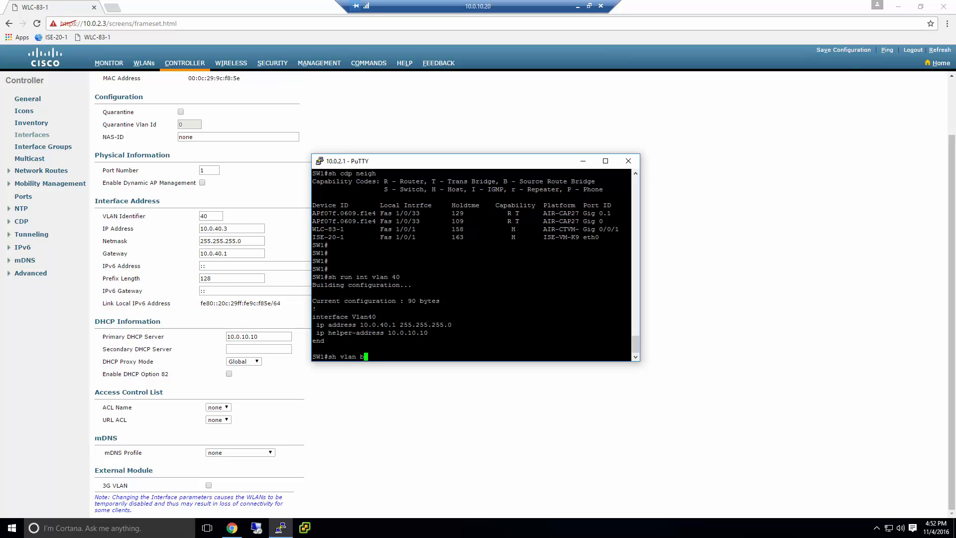
pyautogui.press('Tab')
pyautogui.press('Return')
pyautogui.press('space')
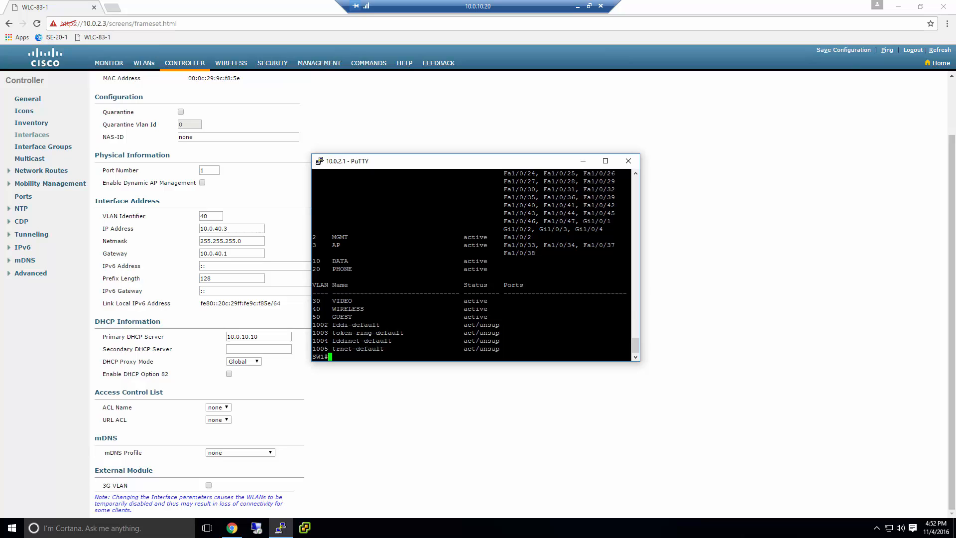
pyautogui.tripleClick(321, 308)
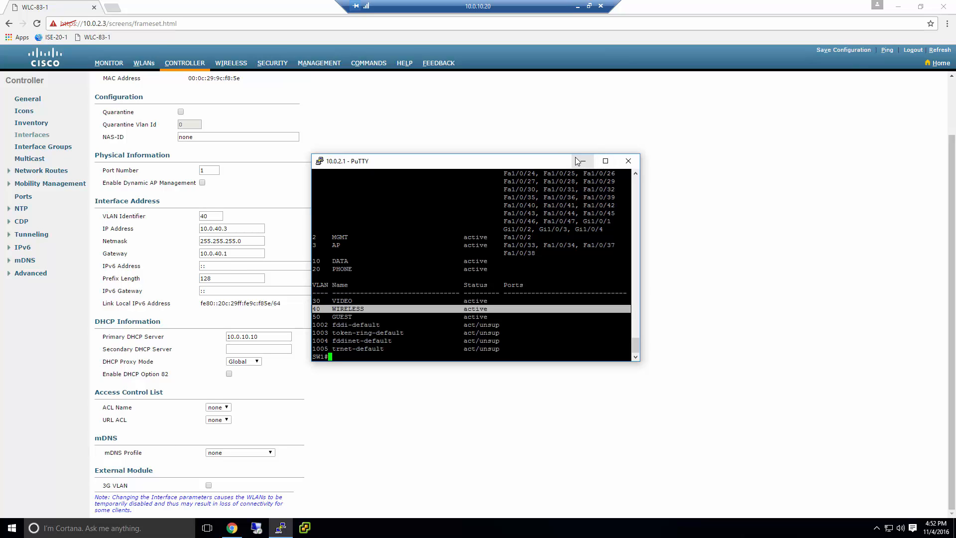
# Cancel closing the PuTTY session and minimize it to reveal the controller page
pyautogui.click(629, 162)
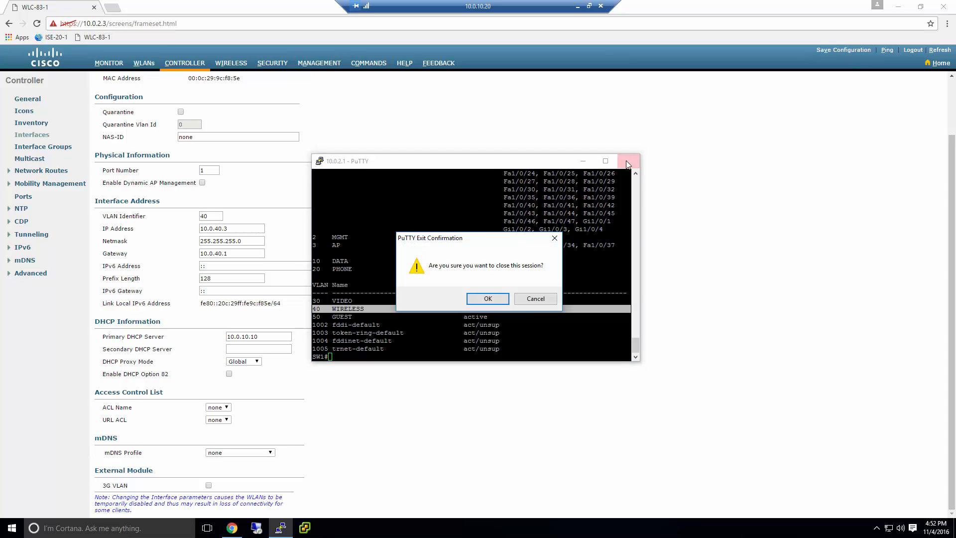
pyautogui.click(535, 299)
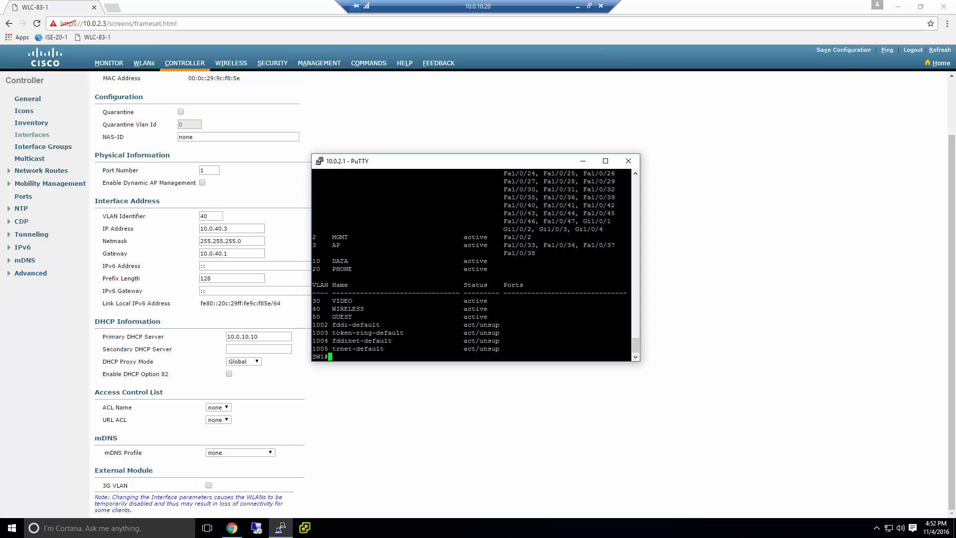
pyautogui.press('Return')
pyautogui.press('Return')
pyautogui.press('Return')
pyautogui.press('Return')
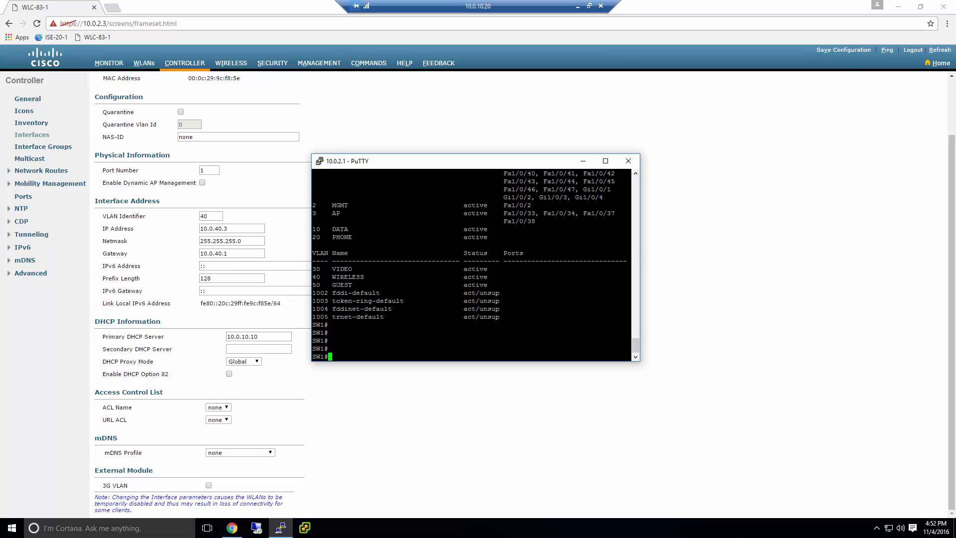
pyautogui.tripleClick(339, 277)
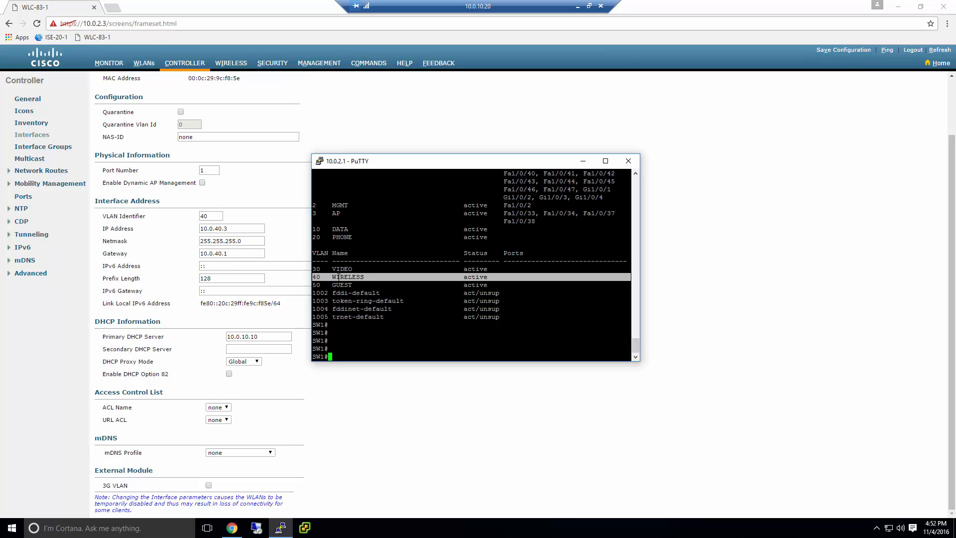
pyautogui.click(584, 162)
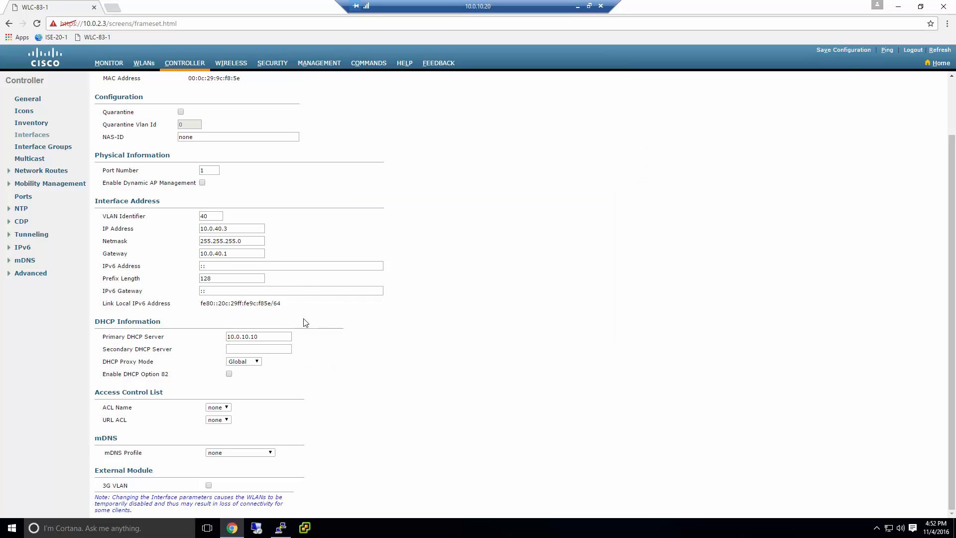
# After checking the 10.0.40.3 interface, start a new WLAN (ID 2) from the WLANs list
pyautogui.moveTo(241, 228); pyautogui.dragTo(179, 236)
pyautogui.scroll(2, 214, 242)
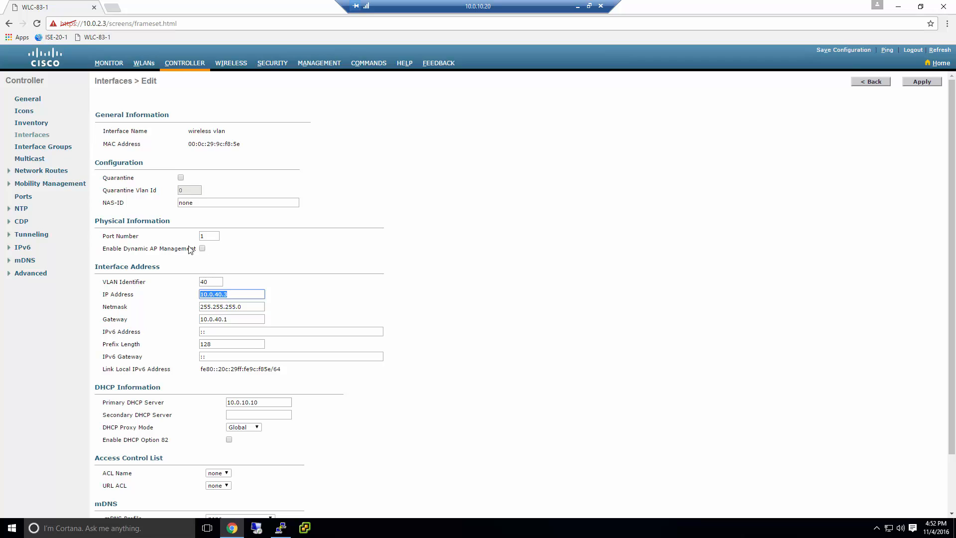
pyautogui.click(144, 63)
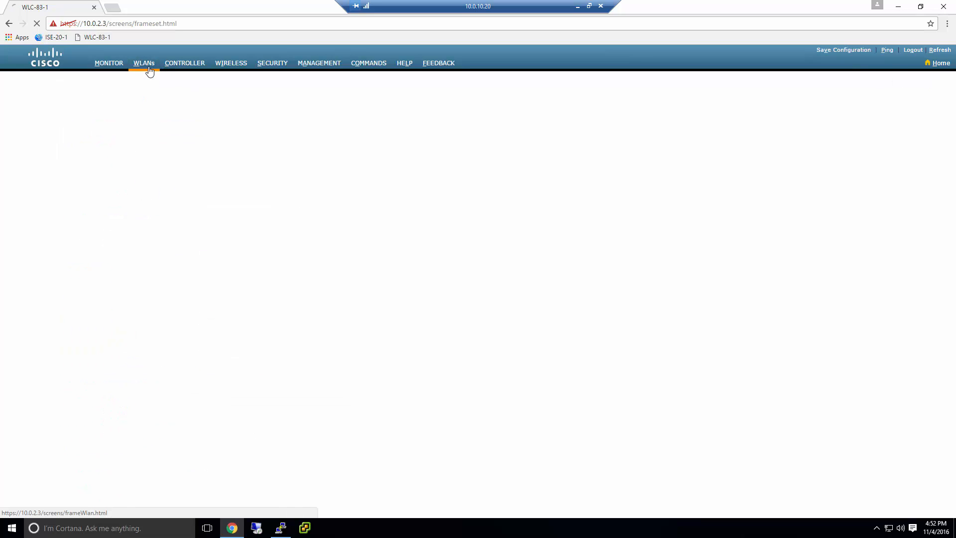
pyautogui.click(178, 64)
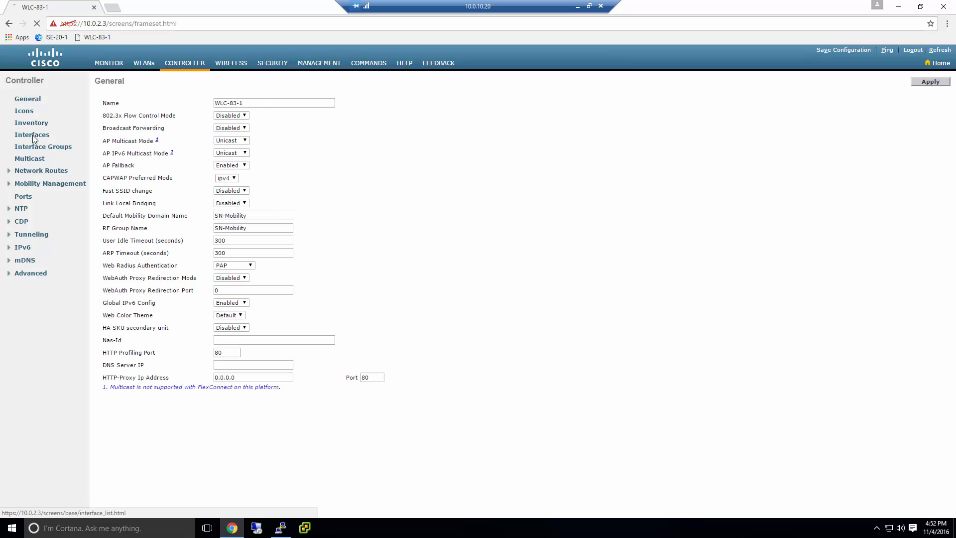
pyautogui.click(32, 136)
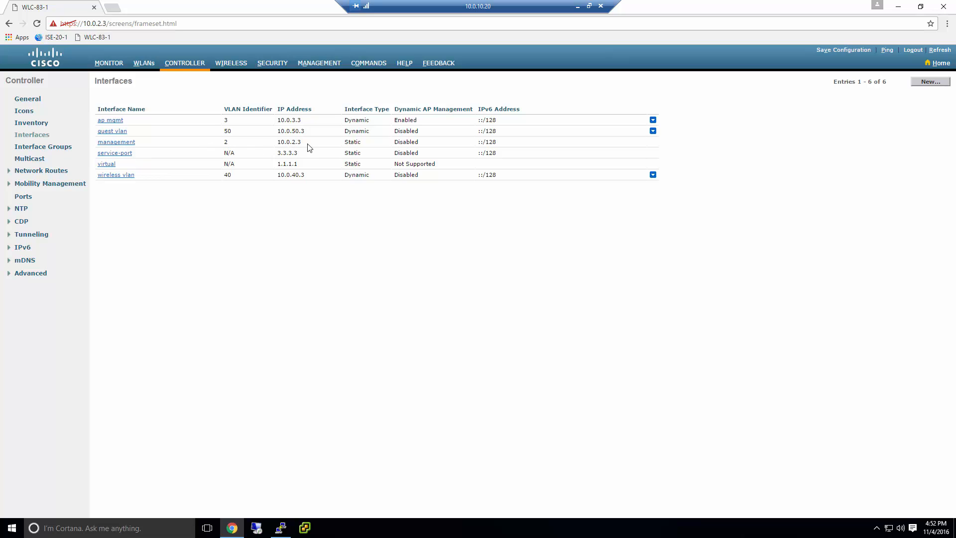
pyautogui.click(144, 64)
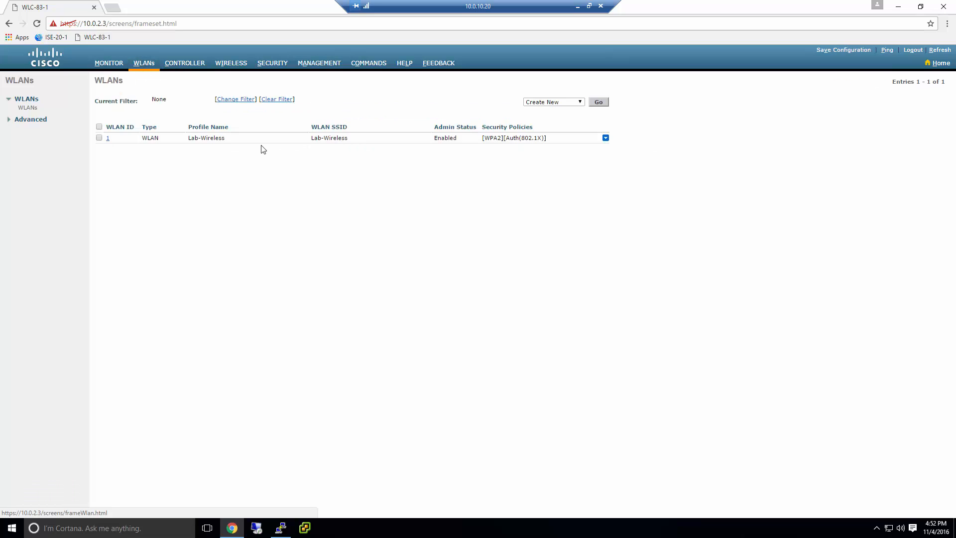
pyautogui.click(598, 103)
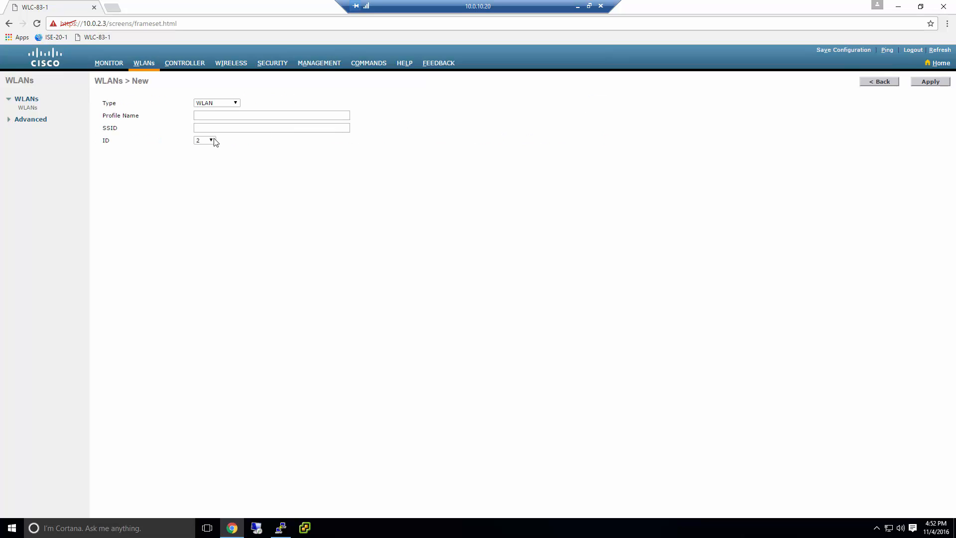
# Create WLAN 'MGMT Wireless' as profile name and SSID, keeping the management interface
pyautogui.click(215, 115)
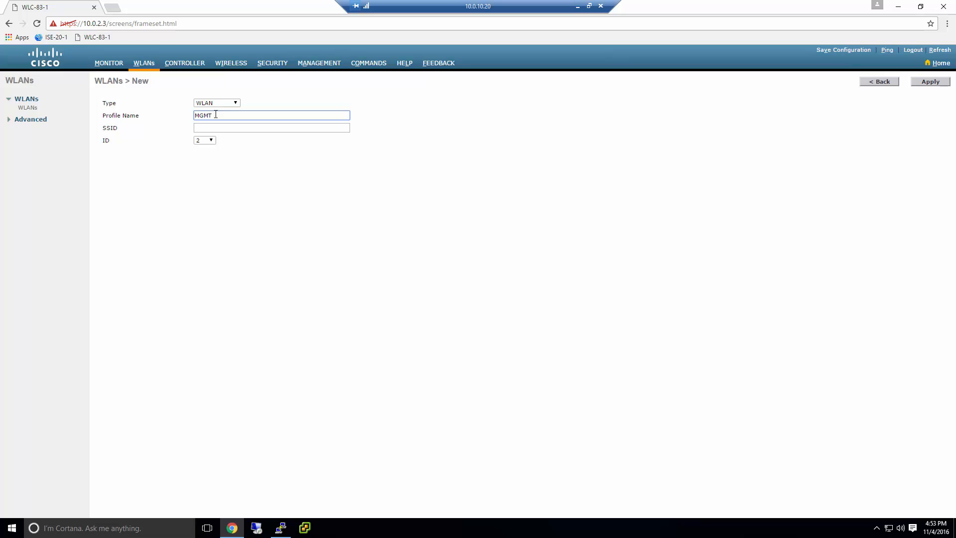
pyautogui.write('MGMT Wireless')
pyautogui.press('Tab')
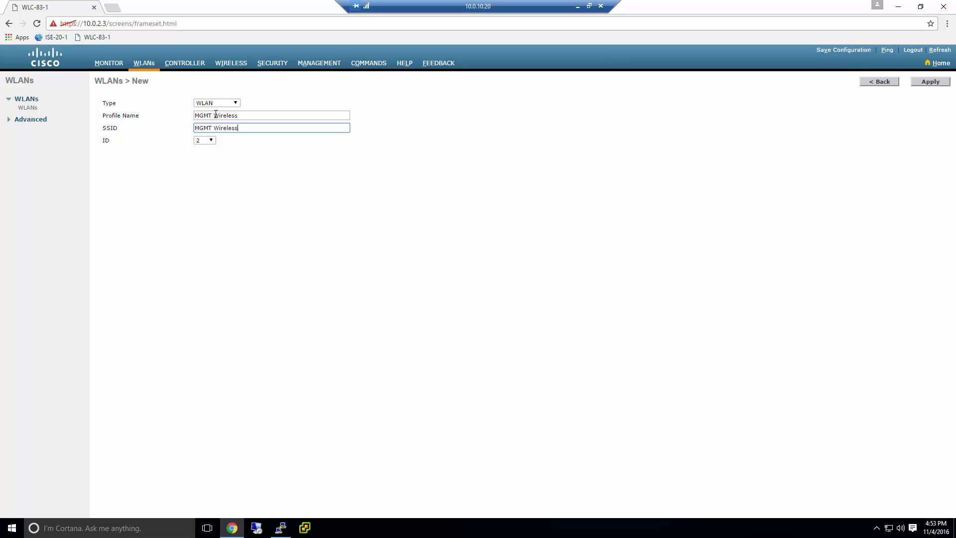
pyautogui.click(916, 82)
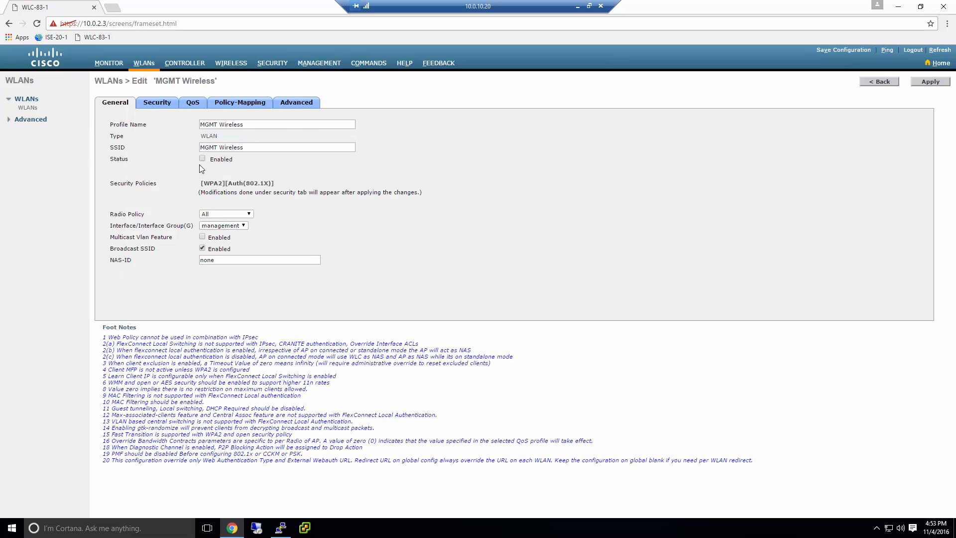
pyautogui.click(219, 226)
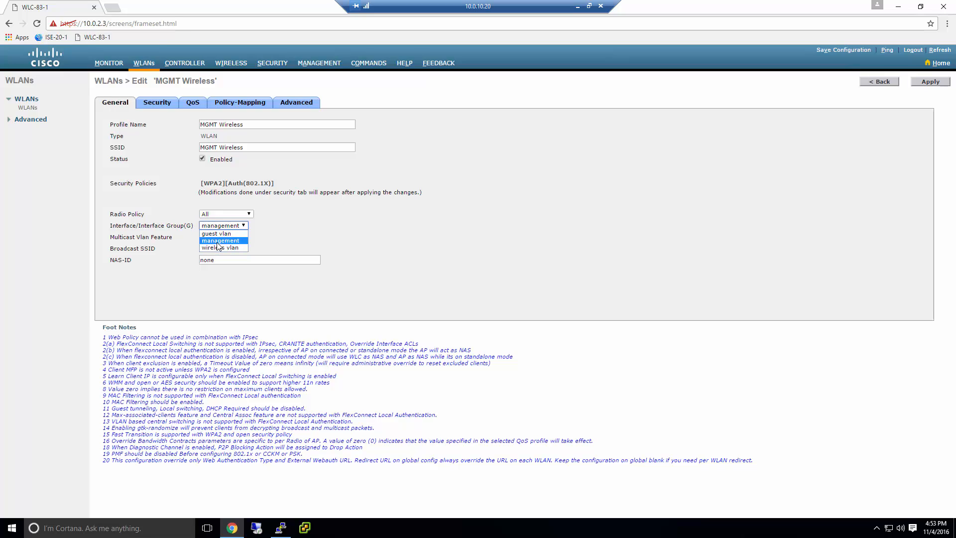
pyautogui.click(218, 241)
pyautogui.click(222, 226)
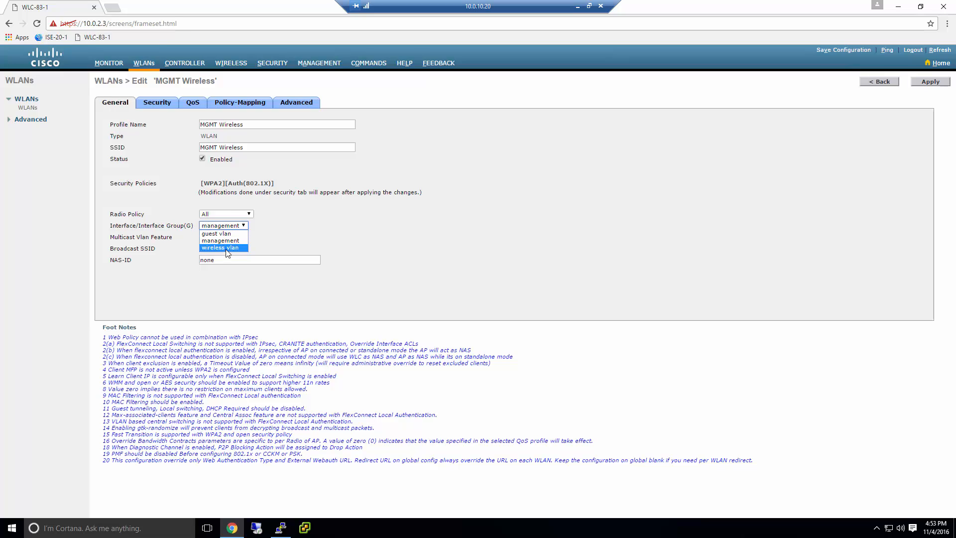
pyautogui.click(239, 229)
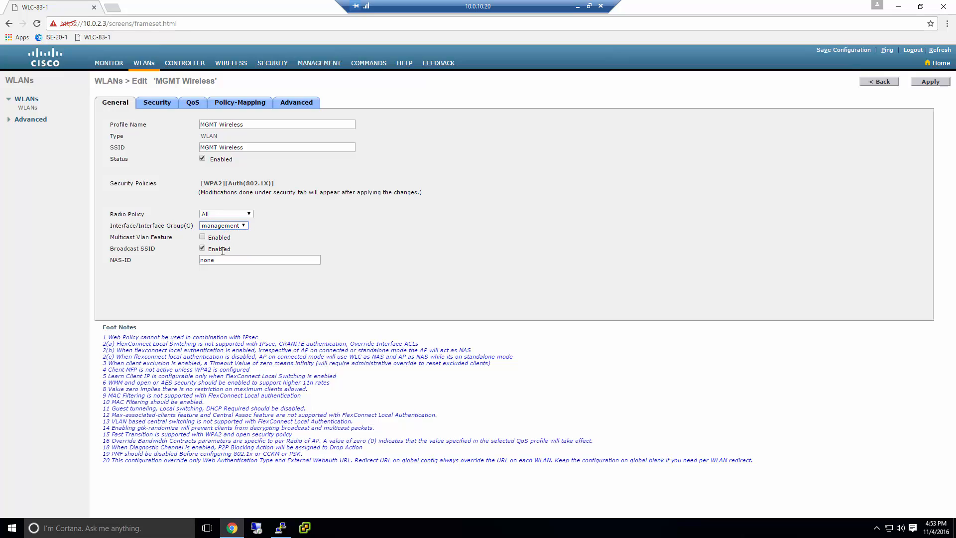
# Under Layer 2 security, replace 802.1X with PSK key management and enter an ASCII key
pyautogui.click(152, 104)
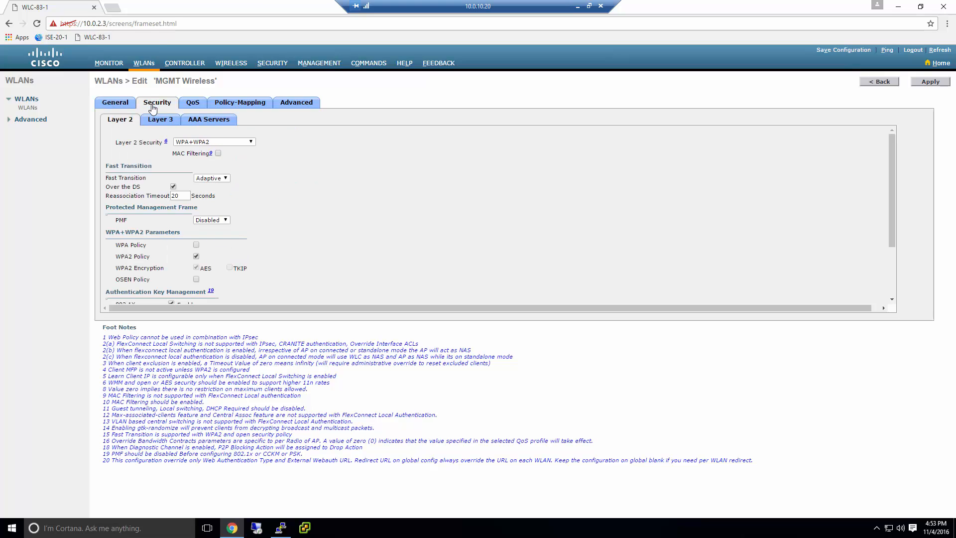
pyautogui.scroll(-3, 199, 184)
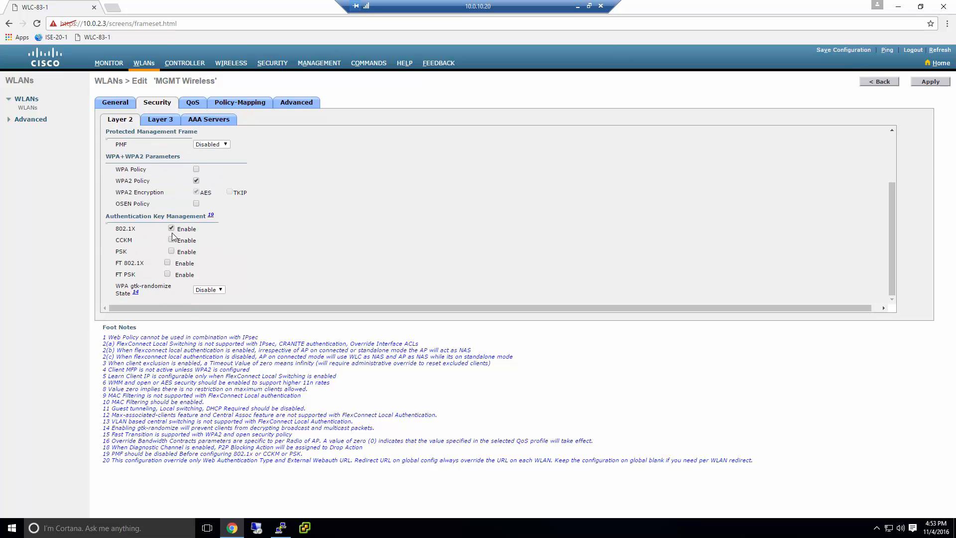
pyautogui.scroll(2, 169, 227)
pyautogui.scroll(-2, 169, 227)
pyautogui.click(170, 228)
pyautogui.click(171, 251)
pyautogui.scroll(-1, 219, 271)
pyautogui.click(221, 274)
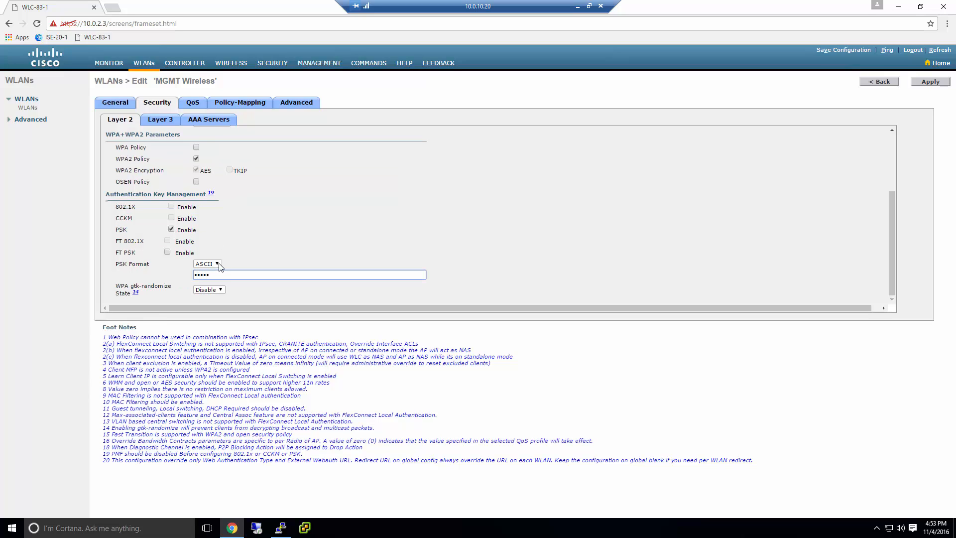
# Review the WLAN's Layer 3, AAA Servers and QoS settings
pyautogui.click(161, 123)
pyautogui.click(209, 122)
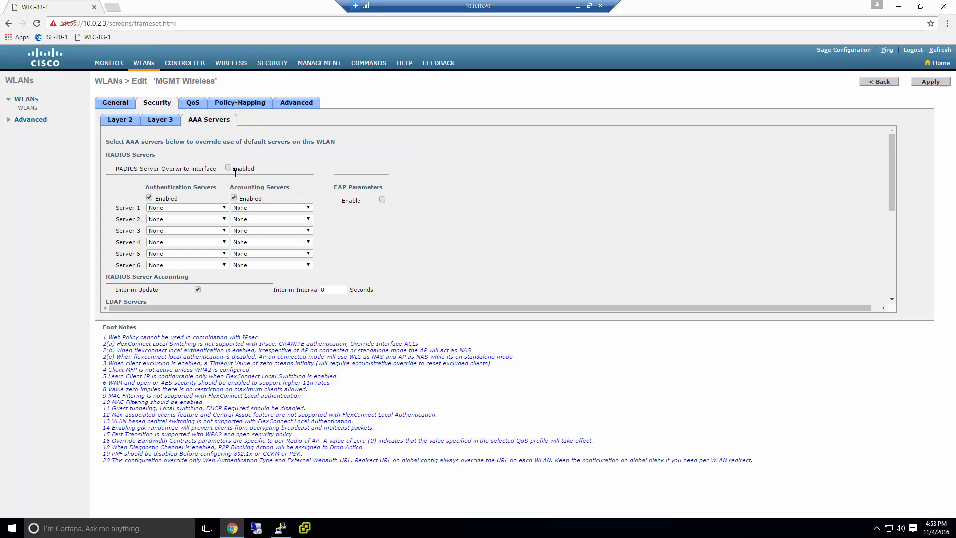
pyautogui.scroll(-5, 235, 175)
pyautogui.scroll(5, 235, 174)
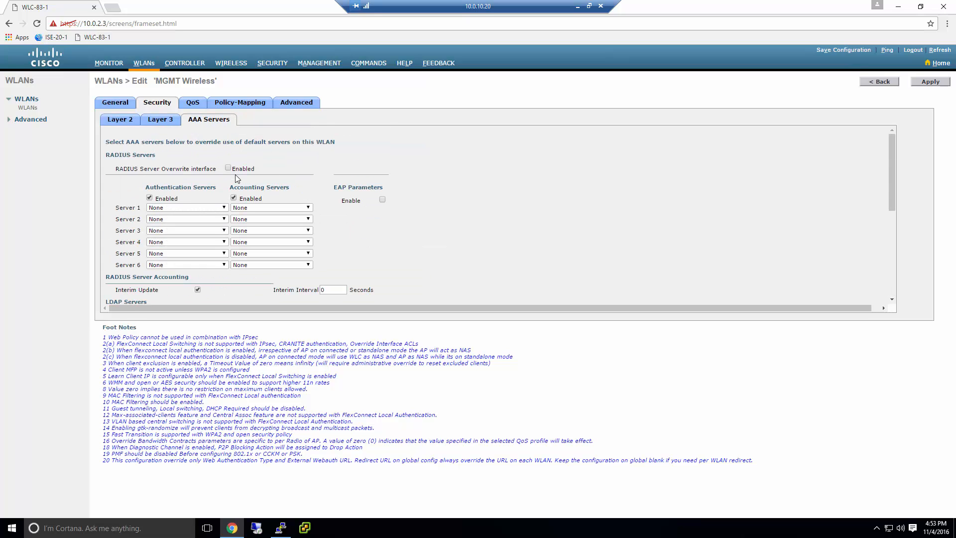
pyautogui.click(201, 103)
# Open MGMT Wireless's Advanced settings and check the FlexConnect Local Switching options
pyautogui.click(242, 106)
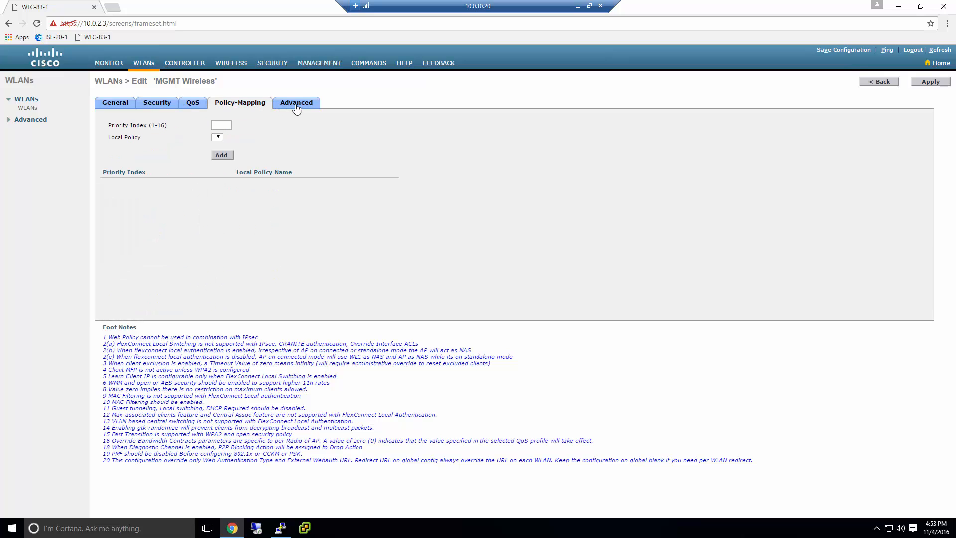
pyautogui.click(300, 106)
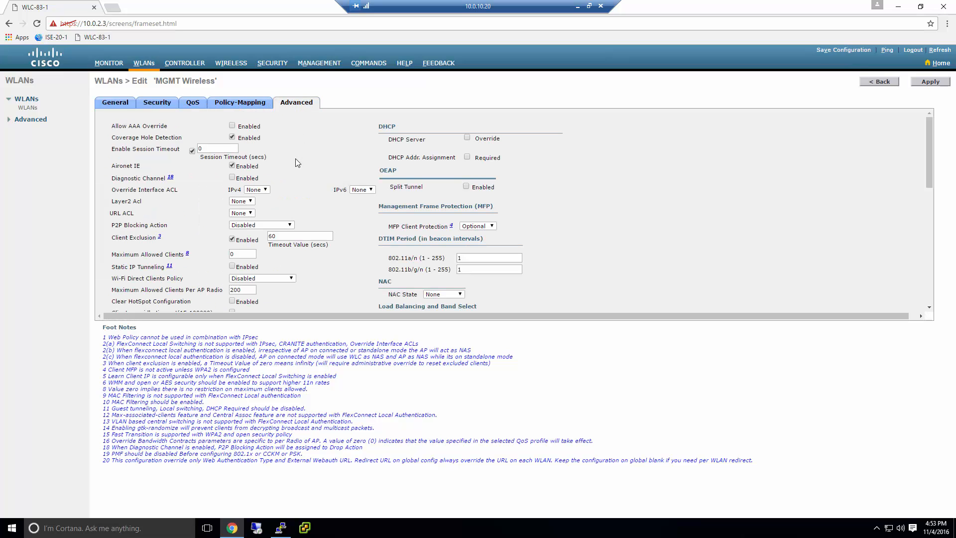
pyautogui.scroll(-10, 296, 163)
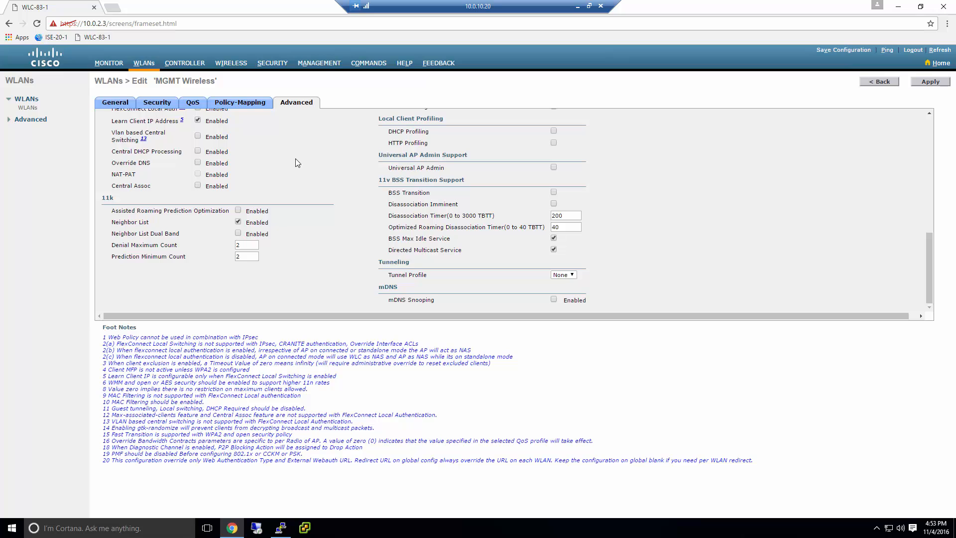
pyautogui.scroll(10, 297, 162)
pyautogui.scroll(-5, 297, 163)
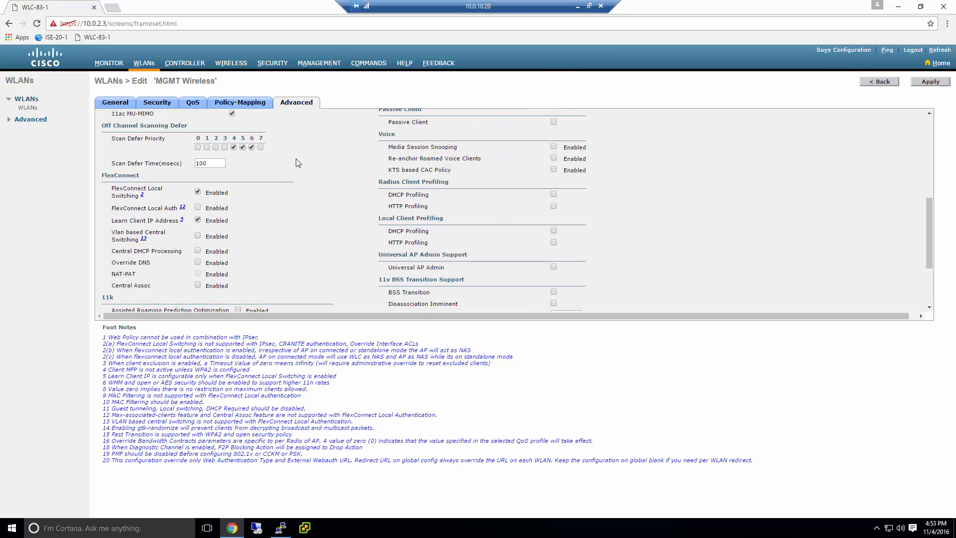
pyautogui.scroll(4, 297, 160)
pyautogui.scroll(-2, 336, 202)
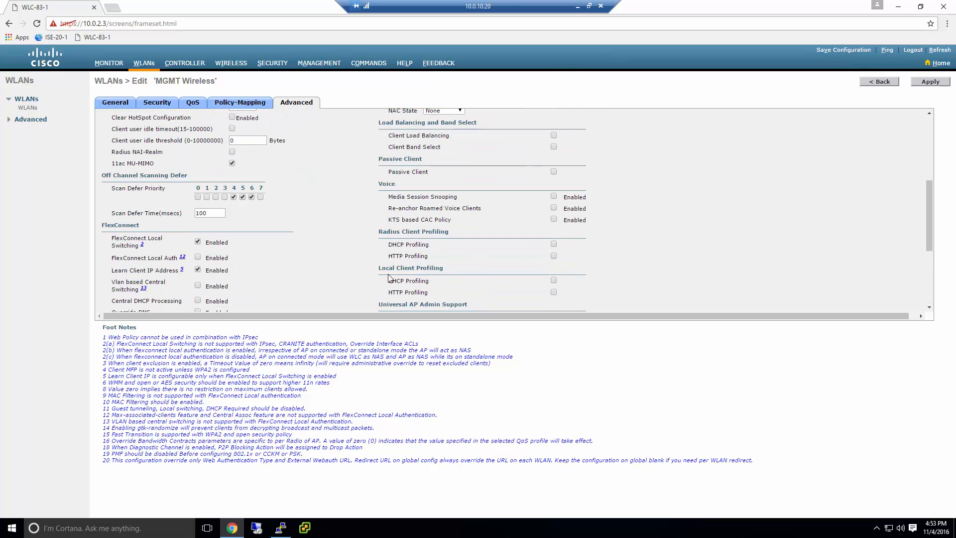
pyautogui.scroll(-2, 390, 277)
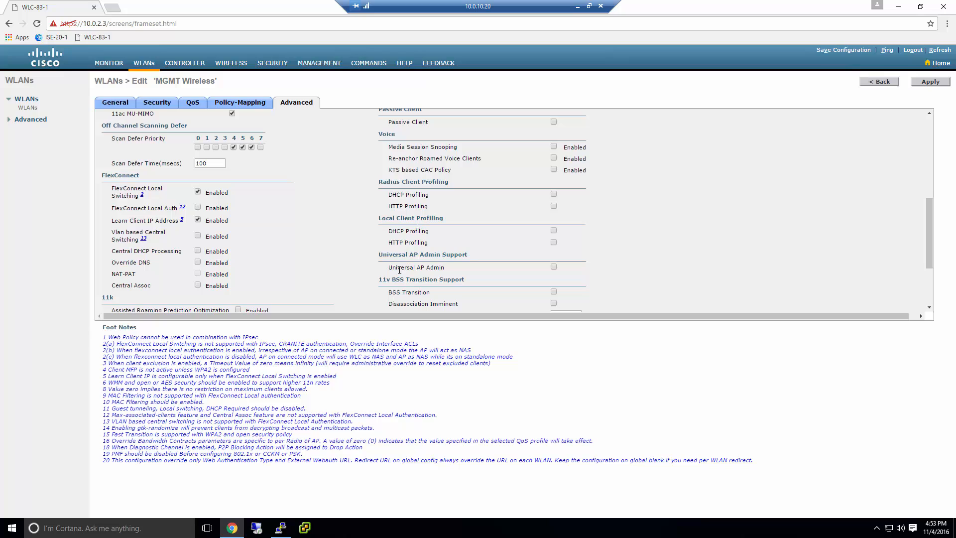
# Enable DHCP and HTTP local client profiling and apply; dismiss the short-key warning
pyautogui.click(554, 230)
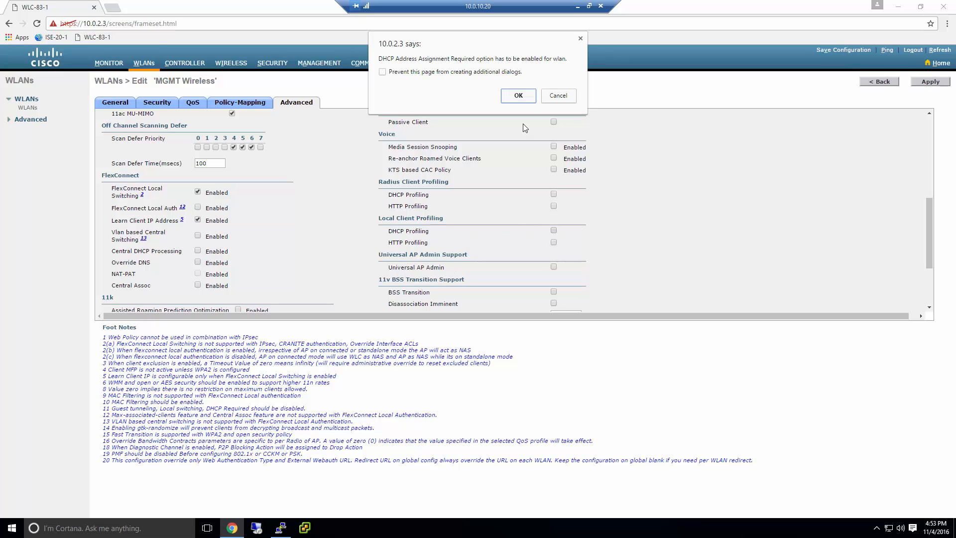
pyautogui.click(518, 96)
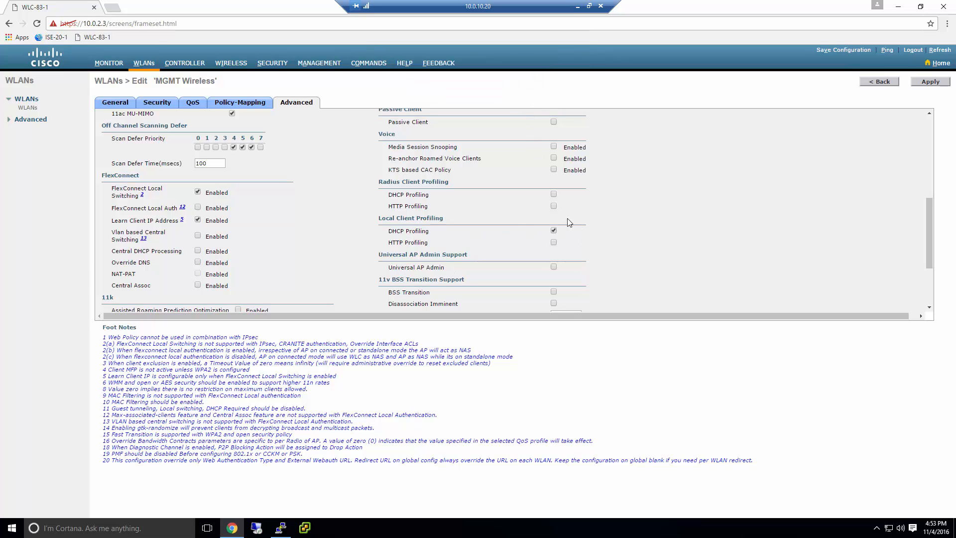
pyautogui.click(554, 243)
pyautogui.click(923, 82)
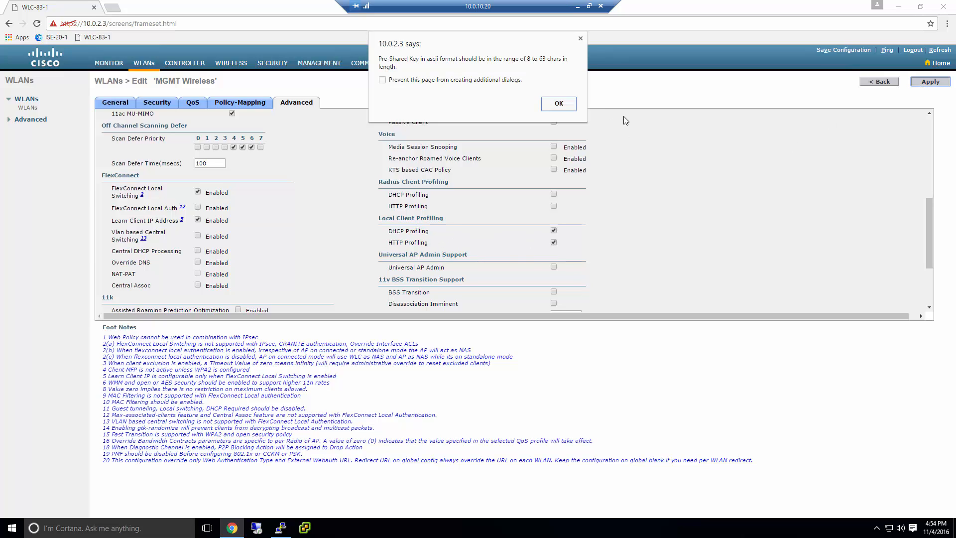
pyautogui.press('Return')
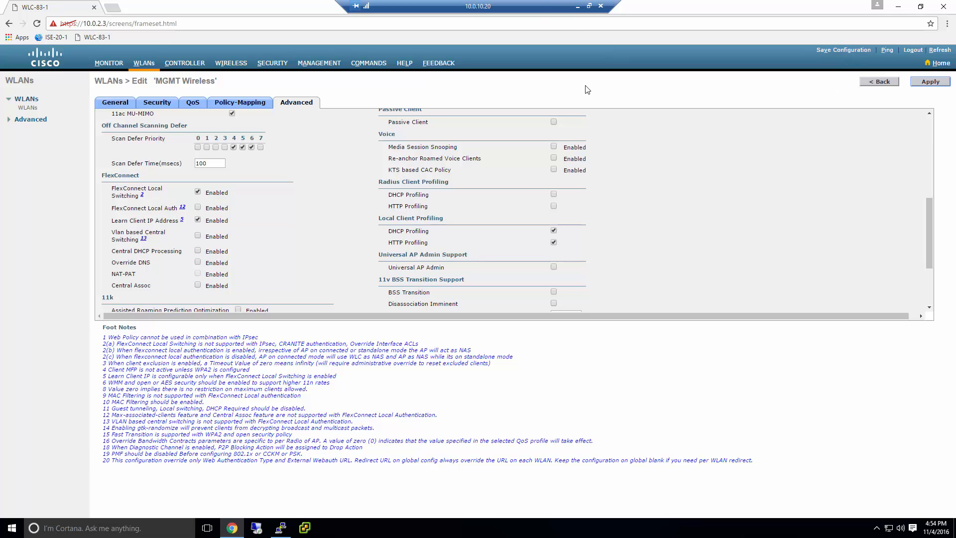
# Lengthen the pre-shared key to at least 8 characters and apply the WLAN settings
pyautogui.click(929, 83)
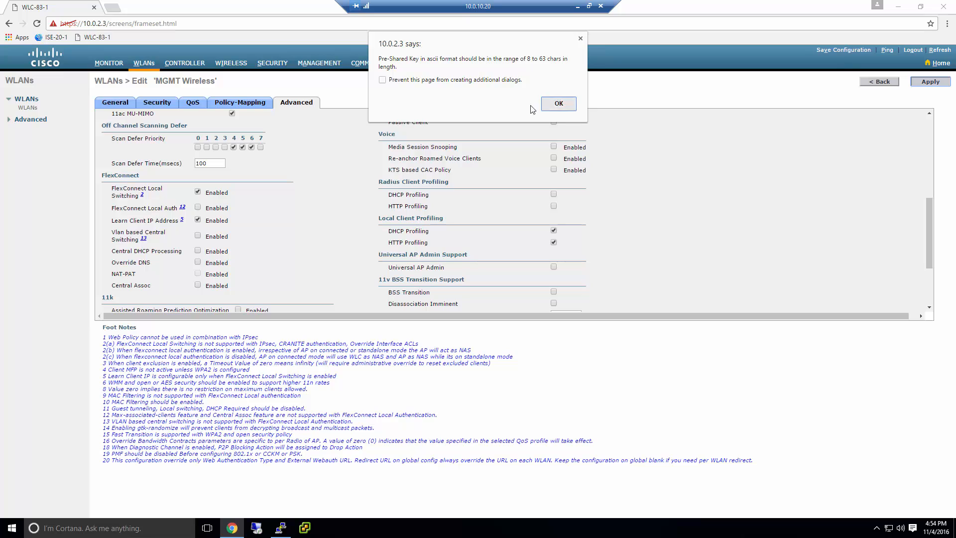
pyautogui.click(558, 103)
pyautogui.click(157, 102)
pyautogui.scroll(-5, 201, 228)
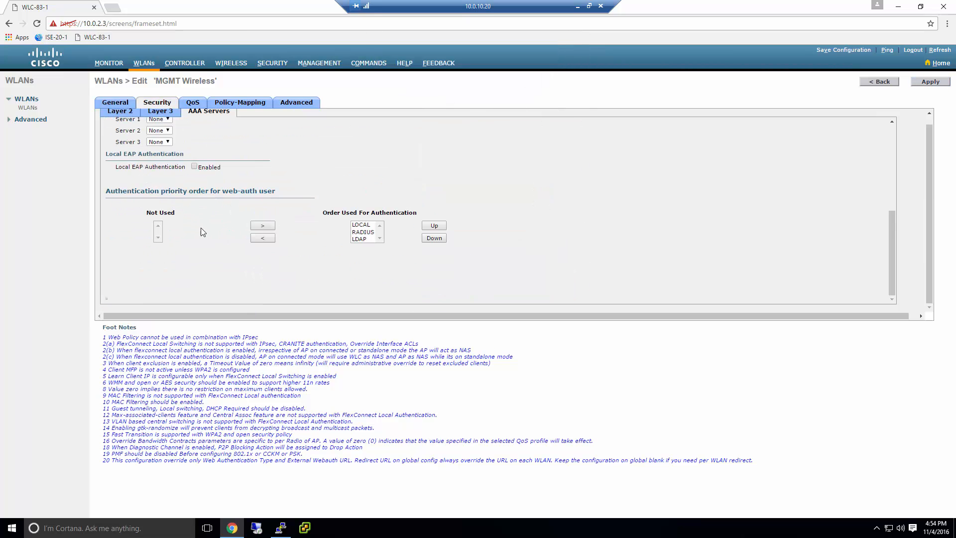
pyautogui.scroll(5, 202, 228)
pyautogui.click(118, 111)
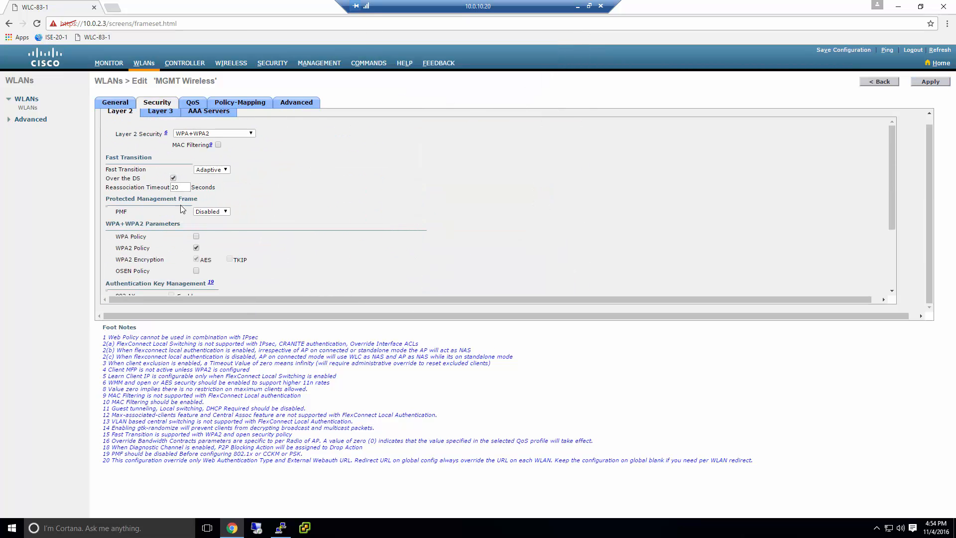
pyautogui.scroll(-3, 216, 254)
pyautogui.click(219, 266)
pyautogui.write('••')
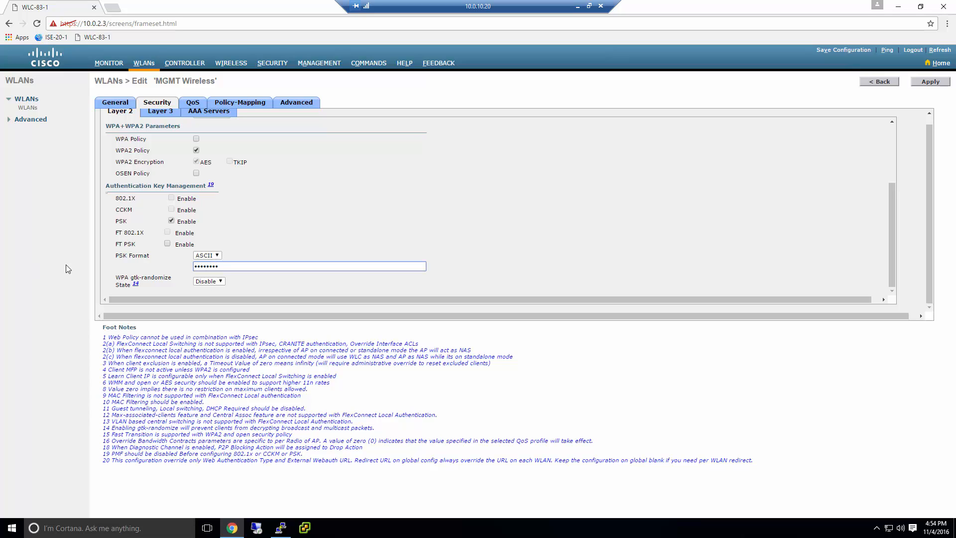
pyautogui.click(926, 83)
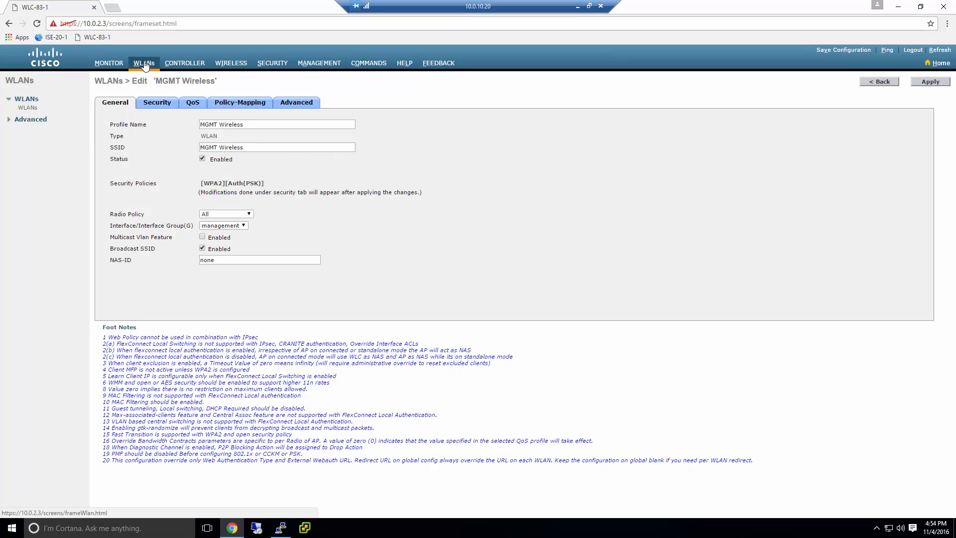
# Verify MGMT Wireless in the WLANs list, then go to the Monitor summary
pyautogui.click(145, 63)
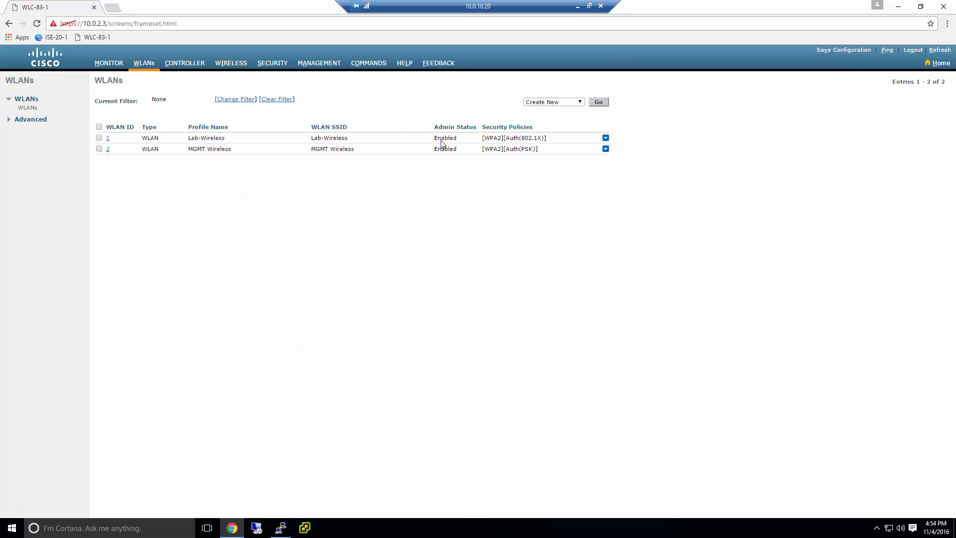
pyautogui.click(108, 150)
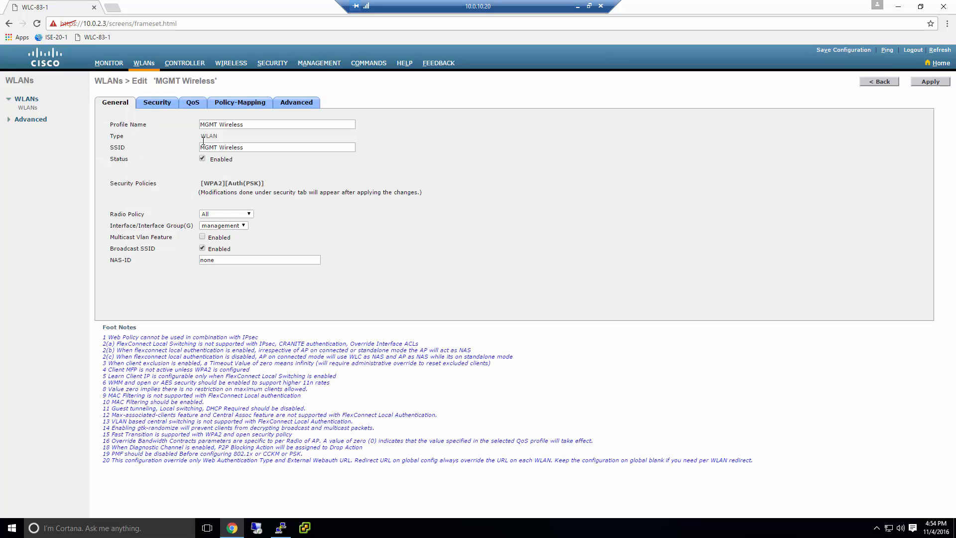
pyautogui.click(109, 63)
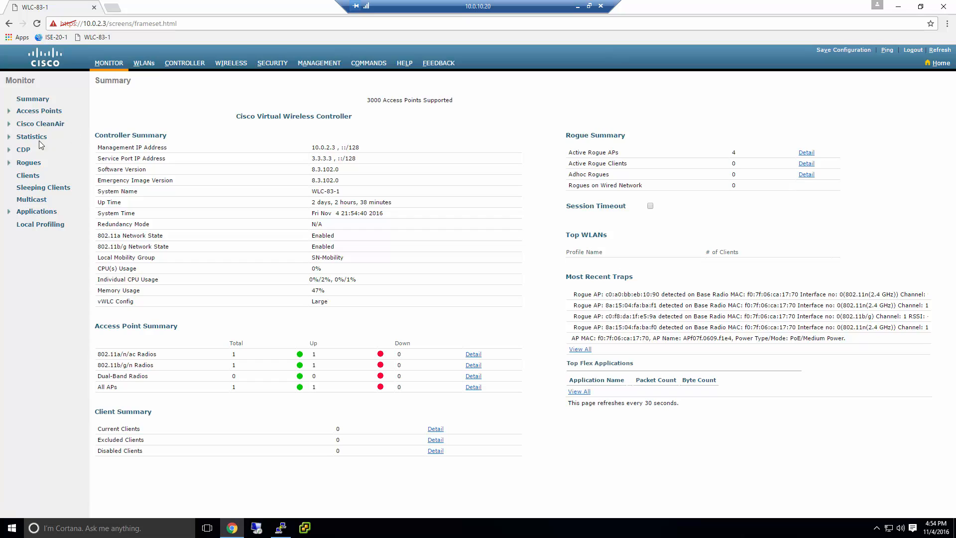
# Open the Clients list and refresh until the 10.0.3.101 client on MGMT Wireless appears
pyautogui.click(29, 177)
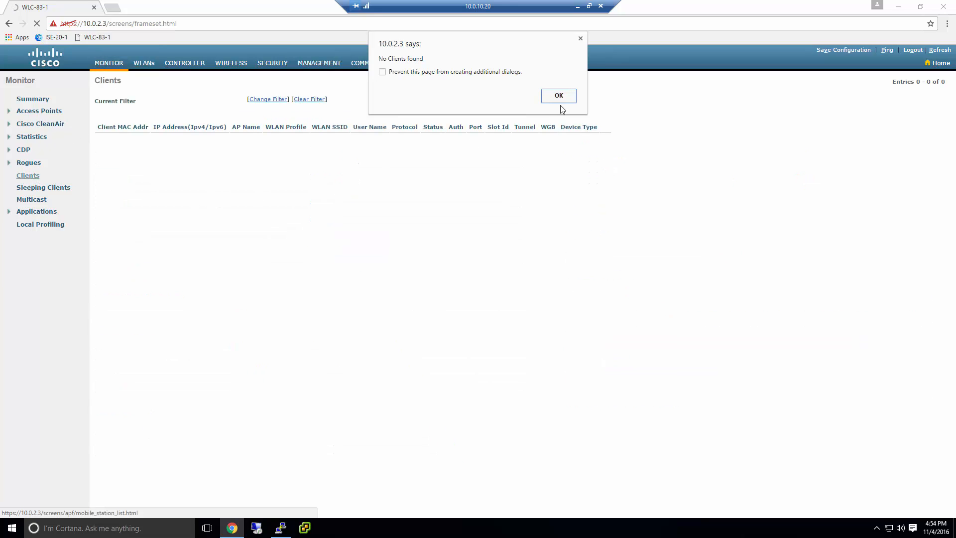
pyautogui.click(560, 100)
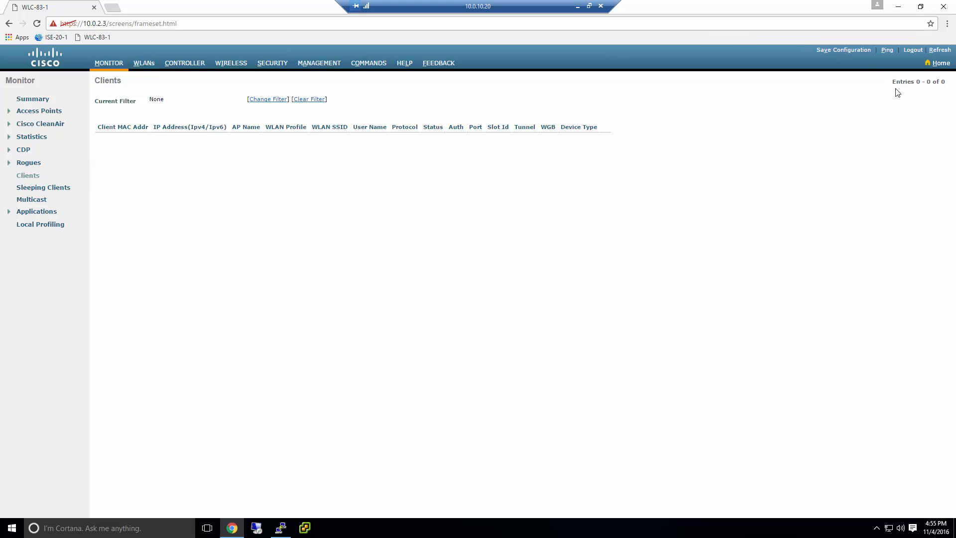
pyautogui.click(938, 50)
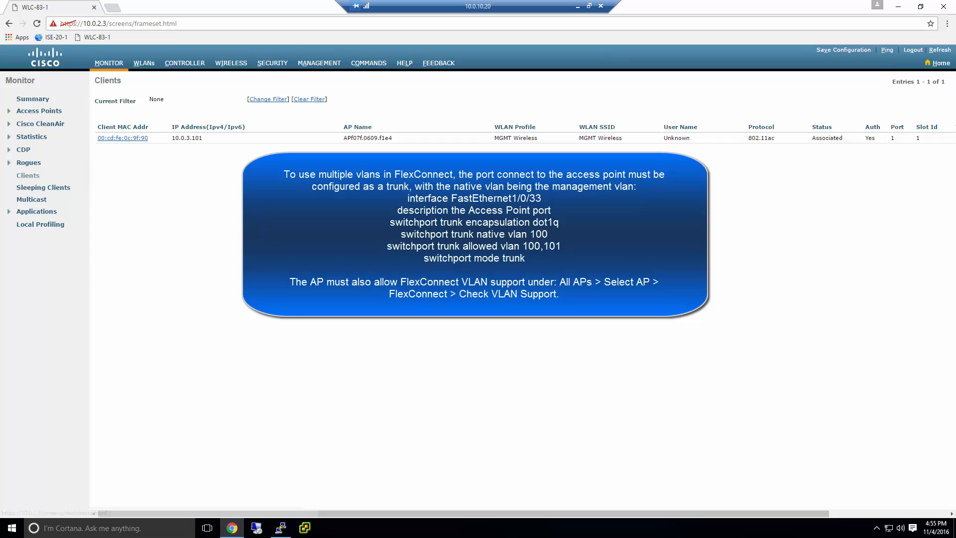
# Highlight the client's IP address 10.0.3.101 in the Clients list
pyautogui.moveTo(203, 142); pyautogui.dragTo(171, 141)
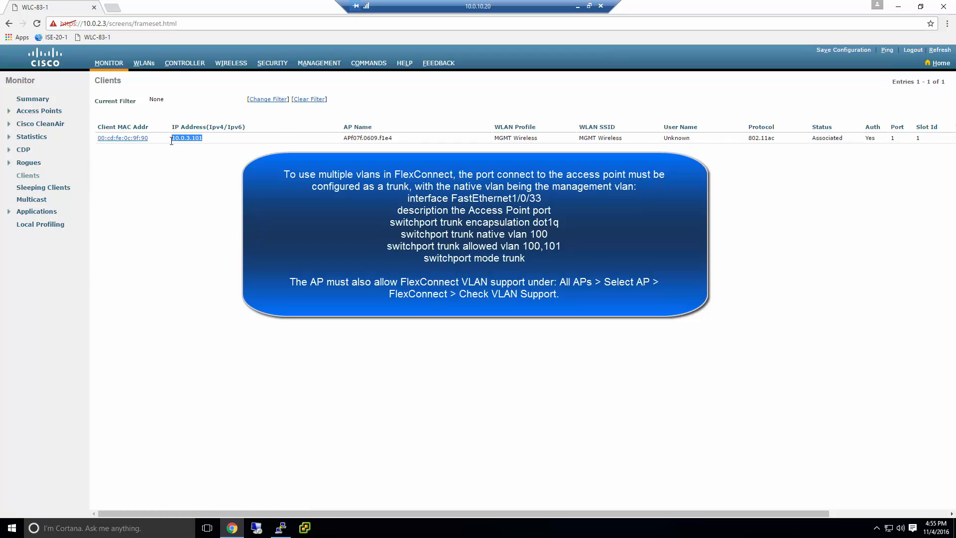
pyautogui.click(206, 144)
pyautogui.moveTo(204, 141); pyautogui.dragTo(169, 145)
pyautogui.click(163, 152)
pyautogui.moveTo(461, 518); pyautogui.dragTo(342, 517)
# Check Local Profiling device statistics, then return to the Summary showing one client
pyautogui.click(109, 65)
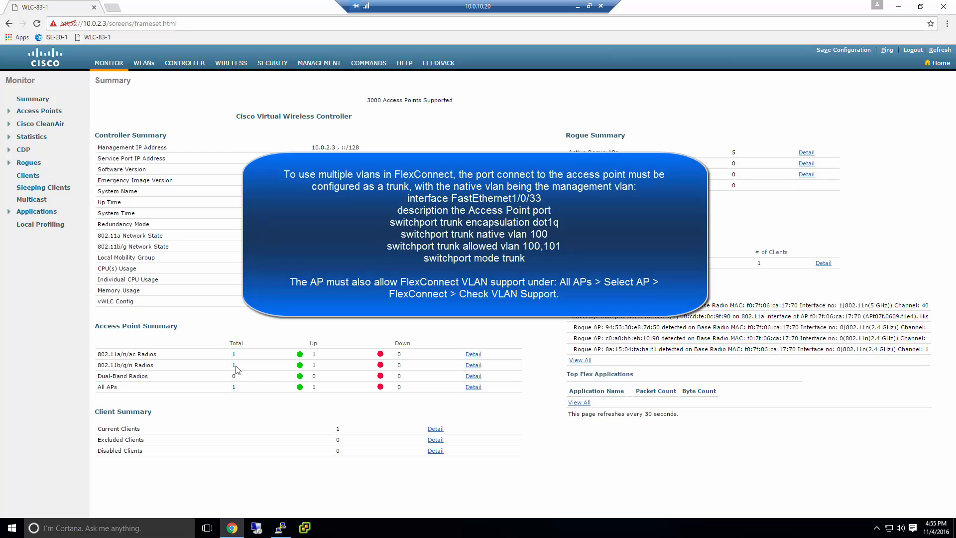
pyautogui.click(40, 225)
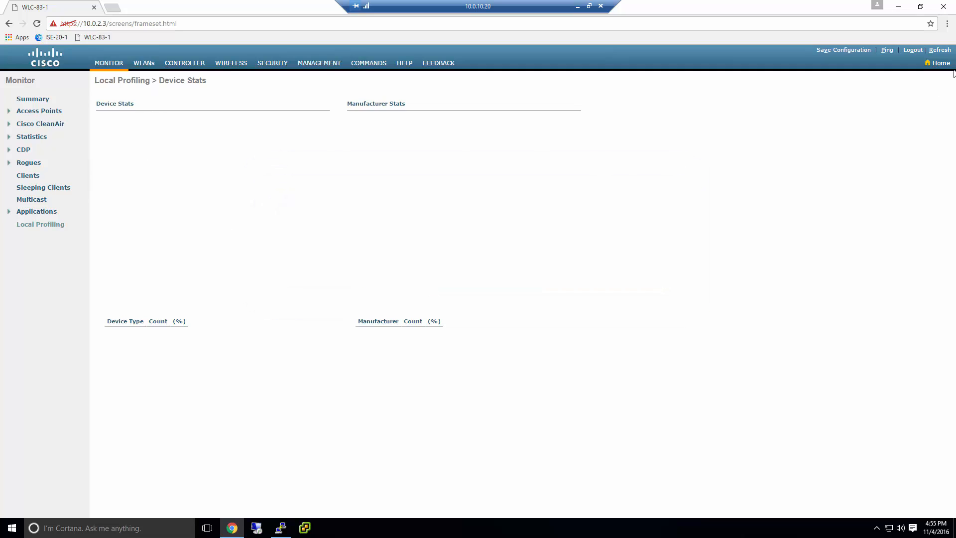
pyautogui.click(938, 51)
pyautogui.click(116, 65)
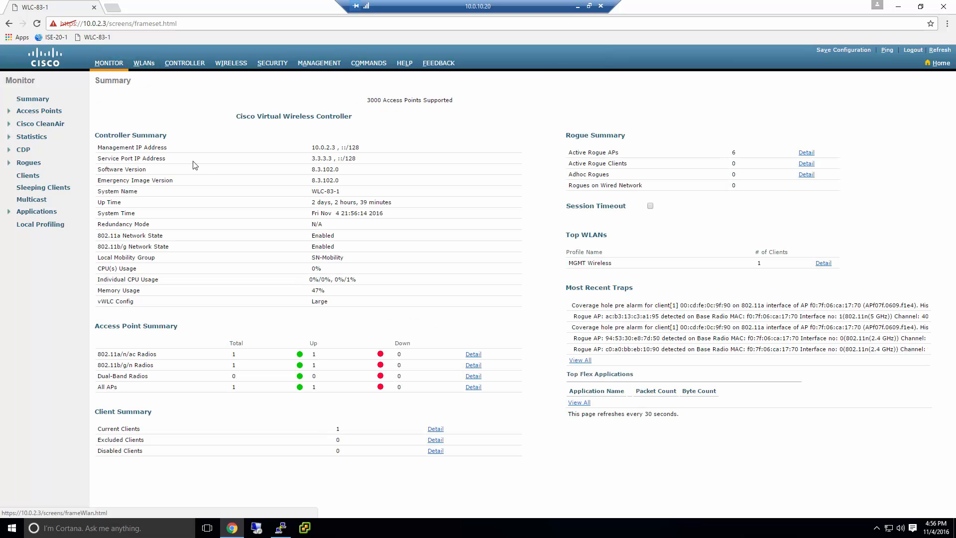